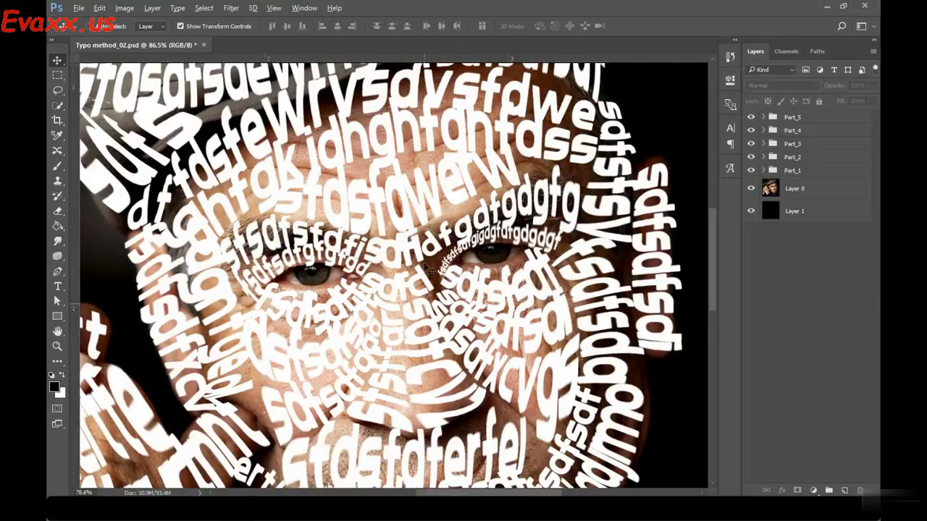
Draw a curved Pen path along the lower eyelid, from the outer to the inner corner of the eye at image left
{"action": "key", "text": "ctrl+0"}
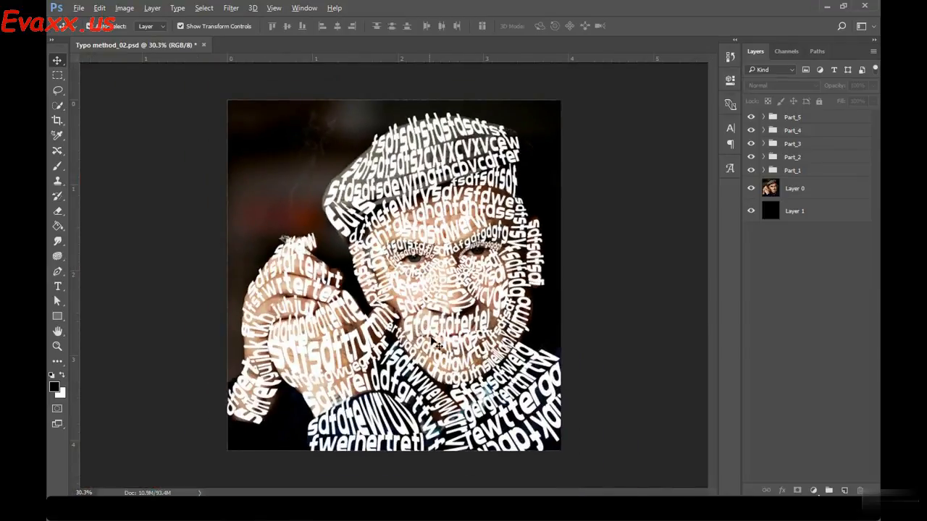
{"action": "scroll", "coordinate": [437, 340], "scroll_direction": "up", "scroll_amount": 3}
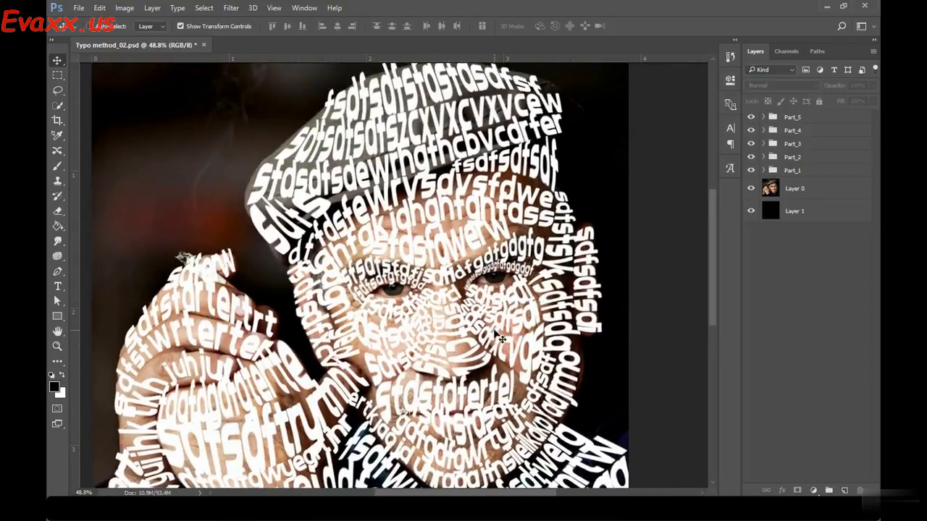
{"action": "scroll", "coordinate": [494, 329], "scroll_direction": "up", "scroll_amount": 3}
{"action": "scroll", "coordinate": [452, 330], "scroll_direction": "up", "scroll_amount": 3}
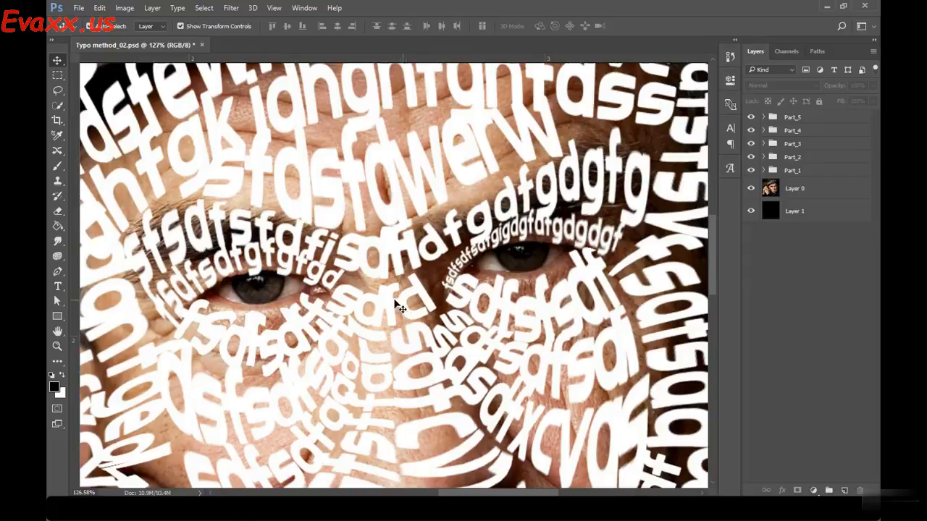
{"action": "left_click", "coordinate": [57, 272]}
{"action": "scroll", "coordinate": [253, 313], "scroll_direction": "up", "scroll_amount": 5}
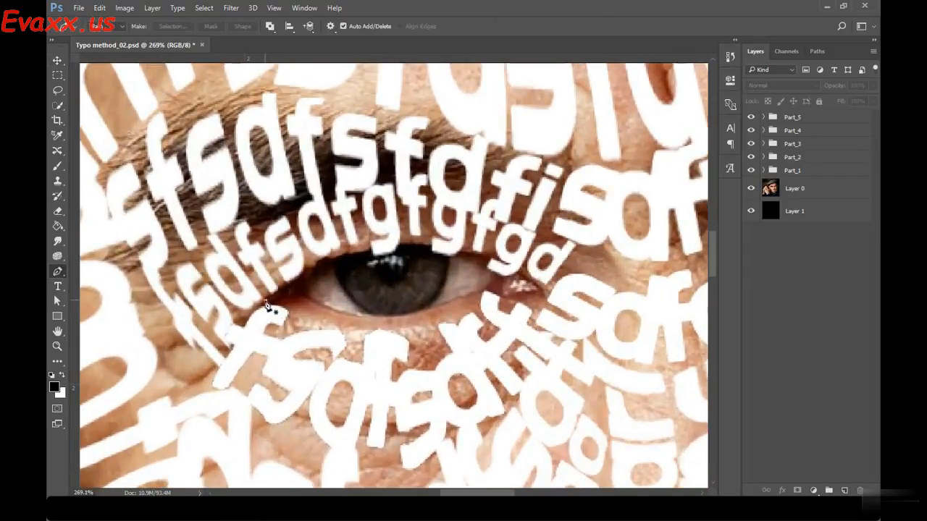
{"action": "left_click", "coordinate": [266, 300]}
{"action": "left_click_drag", "start_coordinate": [514, 283], "coordinate": [604, 192]}
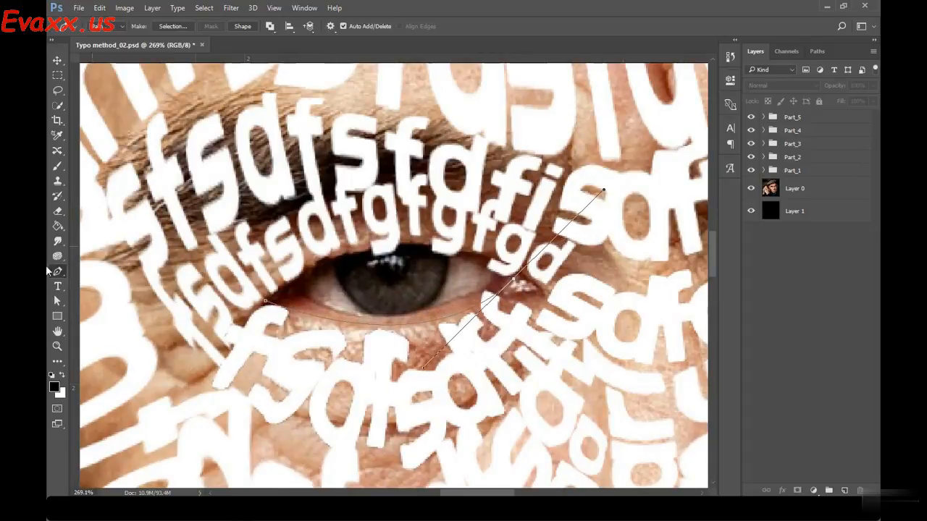
Add the 1 pt white text "dfgdfgdwerwerrere" along the lower eyelid path
{"action": "left_click", "coordinate": [58, 287]}
{"action": "left_click", "coordinate": [323, 312]}
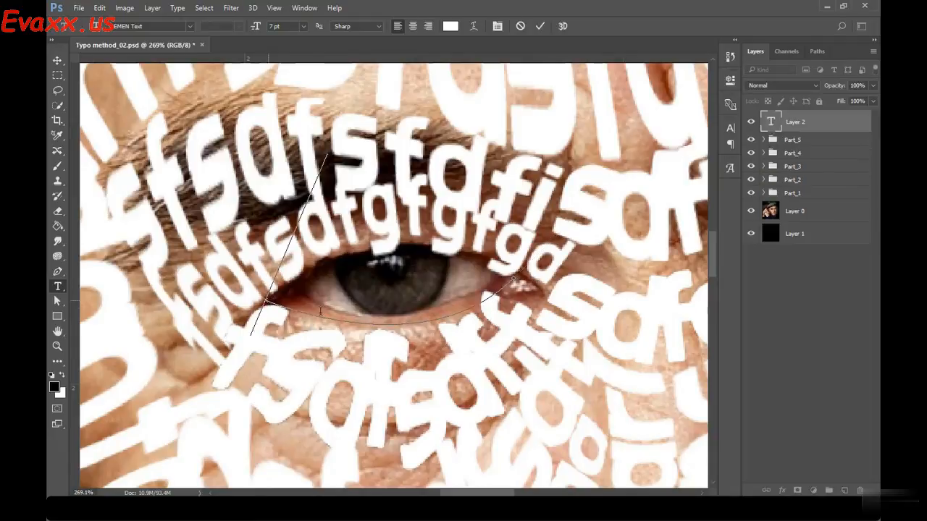
{"action": "key", "text": "ctrl+shift+comma"}
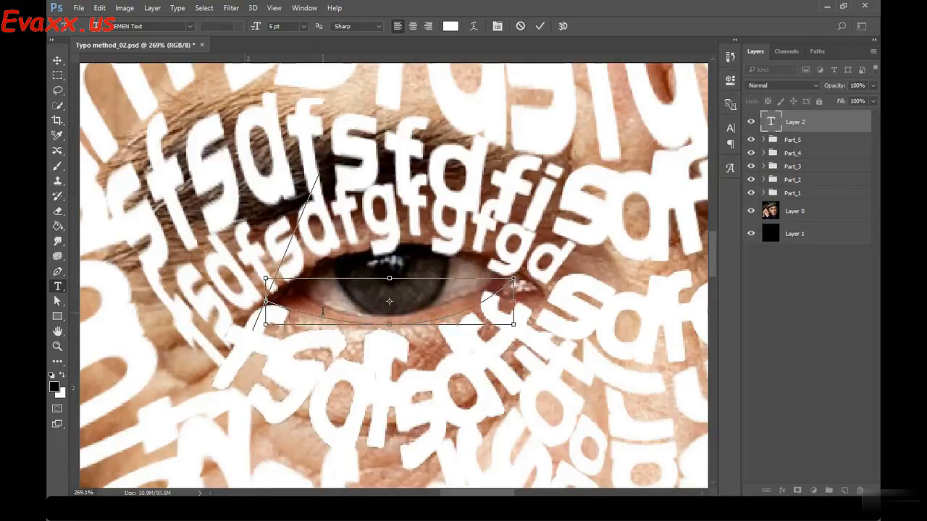
{"action": "type", "text": "df"}
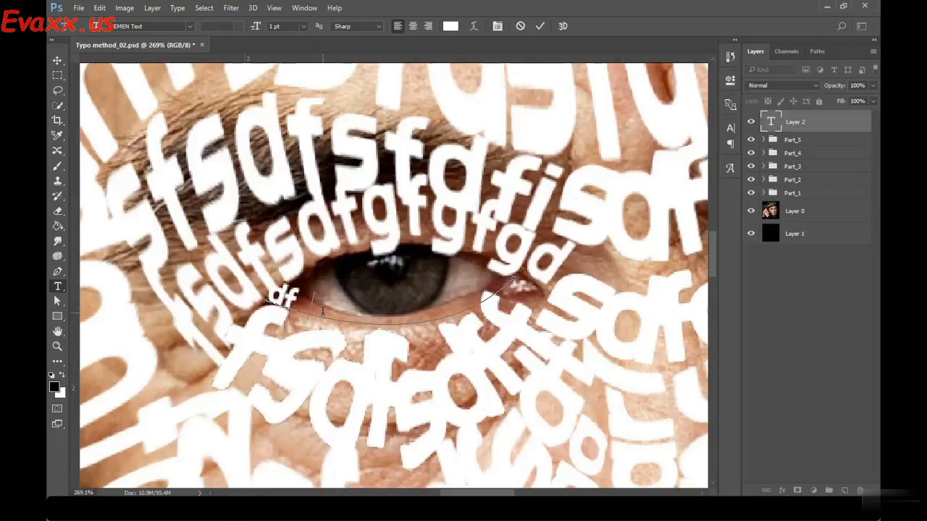
{"action": "type", "text": "adfgdwerwer"}
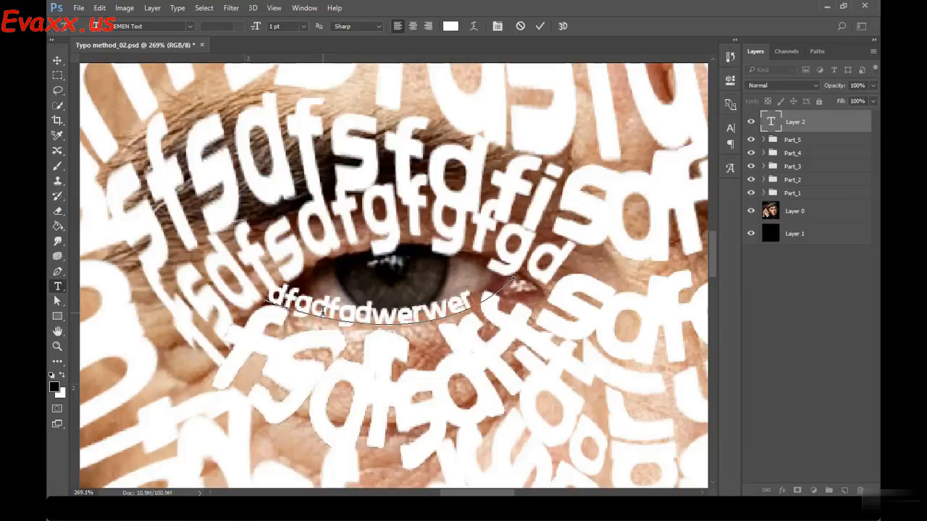
{"action": "type", "text": "rere"}
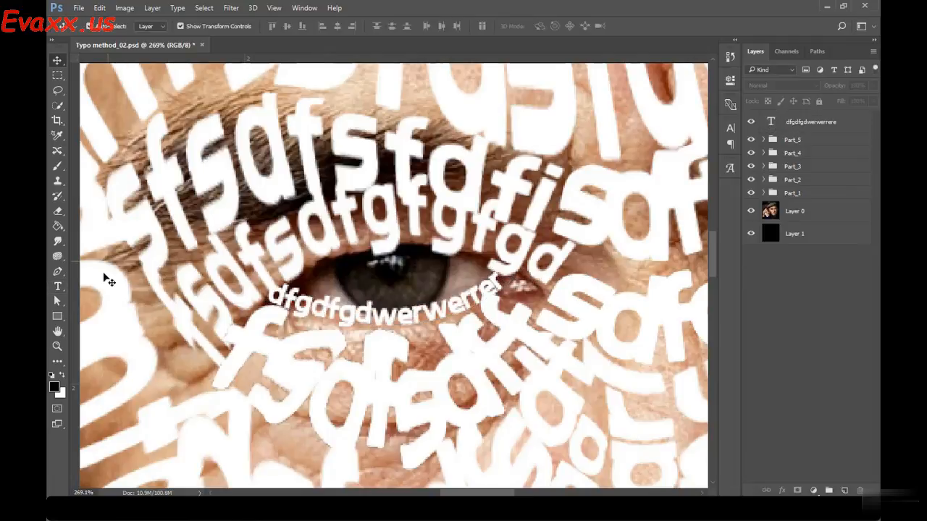
{"action": "left_click", "coordinate": [371, 319]}
{"action": "left_click", "coordinate": [793, 276]}
Draw a U-shaped Pen path around the lower edge of the iris, from one side of the upper eyelid to the other
{"action": "left_click", "coordinate": [58, 273]}
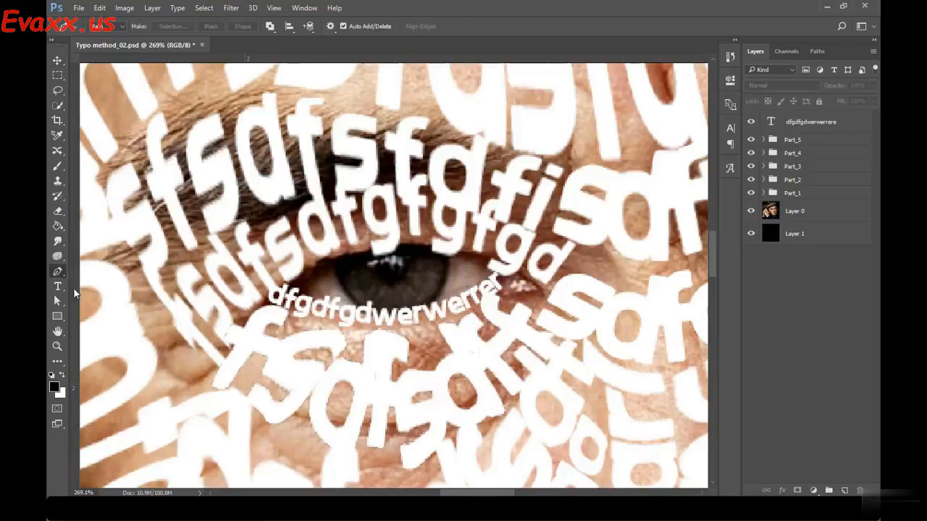
{"action": "left_click", "coordinate": [332, 261]}
{"action": "left_click_drag", "start_coordinate": [450, 258], "coordinate": [499, 134]}
{"action": "key", "text": "ctrl+z"}
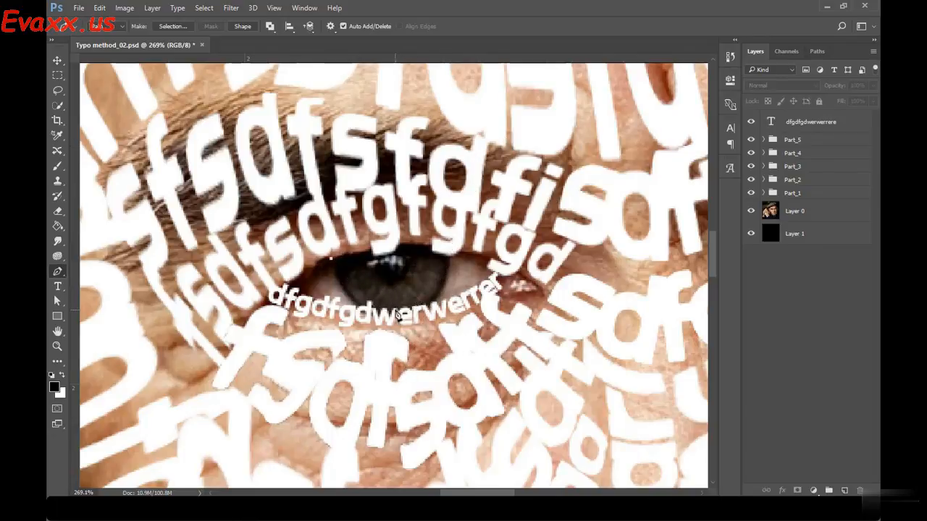
{"action": "left_click_drag", "start_coordinate": [397, 313], "coordinate": [451, 304]}
{"action": "left_click_drag", "start_coordinate": [449, 259], "coordinate": [460, 216]}
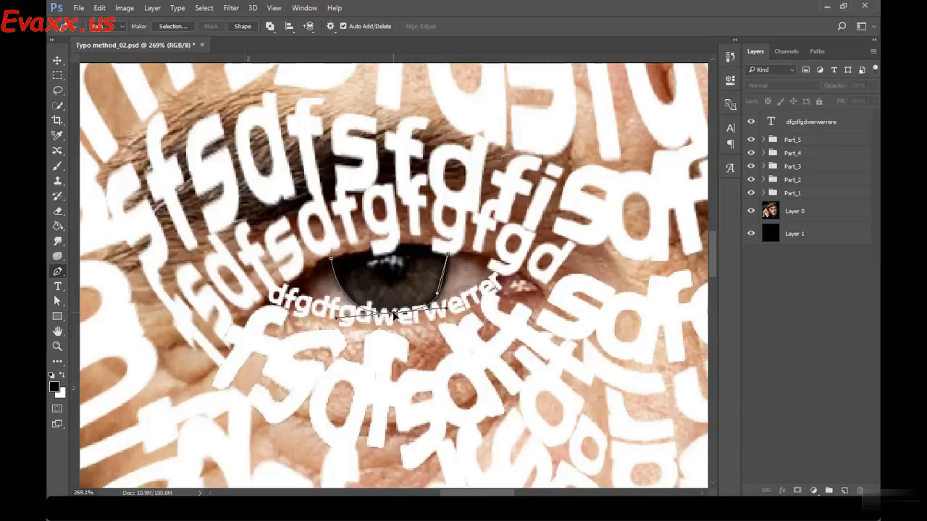
{"action": "left_click_drag", "start_coordinate": [439, 295], "coordinate": [443, 297]}
Hide the lower eyelid text layer and add the 1 pt text "sdfdsfsfdferrtt" along the iris path
{"action": "left_click", "coordinate": [749, 123]}
{"action": "left_click", "coordinate": [59, 285]}
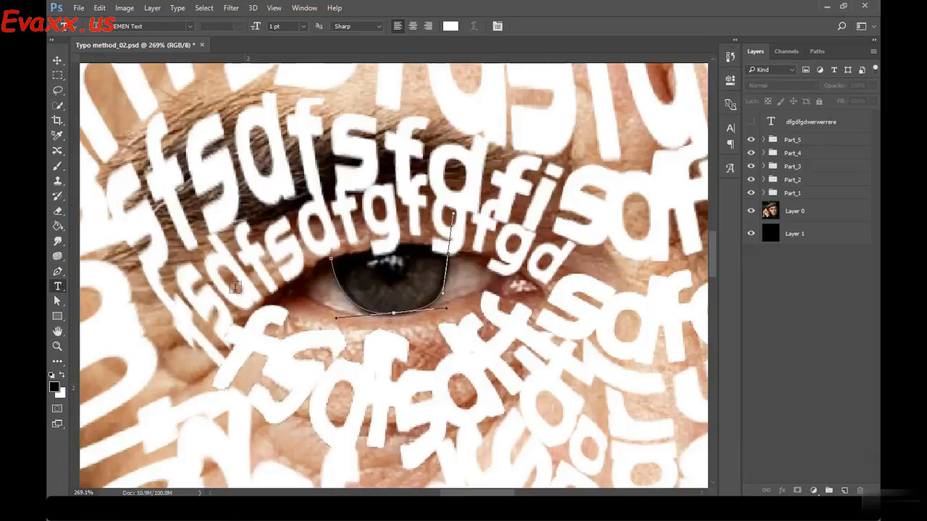
{"action": "left_click", "coordinate": [368, 265]}
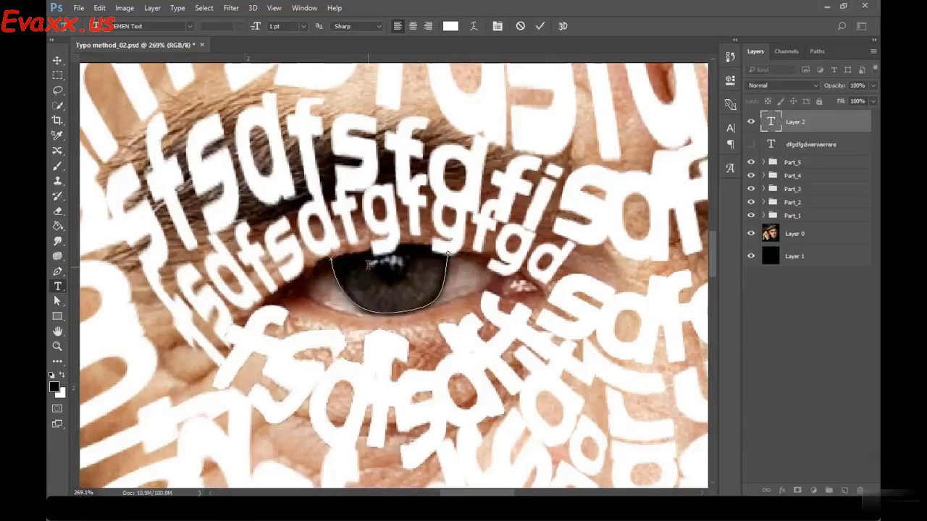
{"action": "type", "text": "sdfdsfsfdferr"}
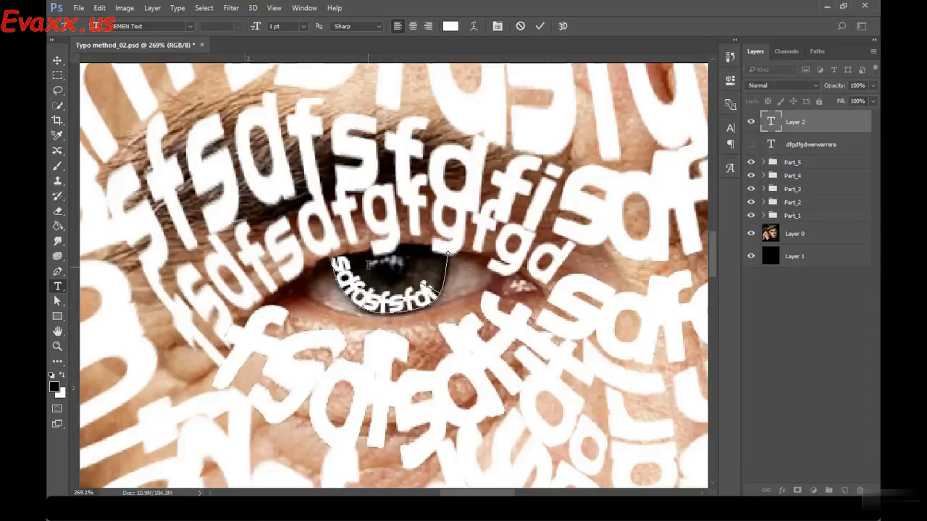
{"action": "left_click", "coordinate": [57, 61]}
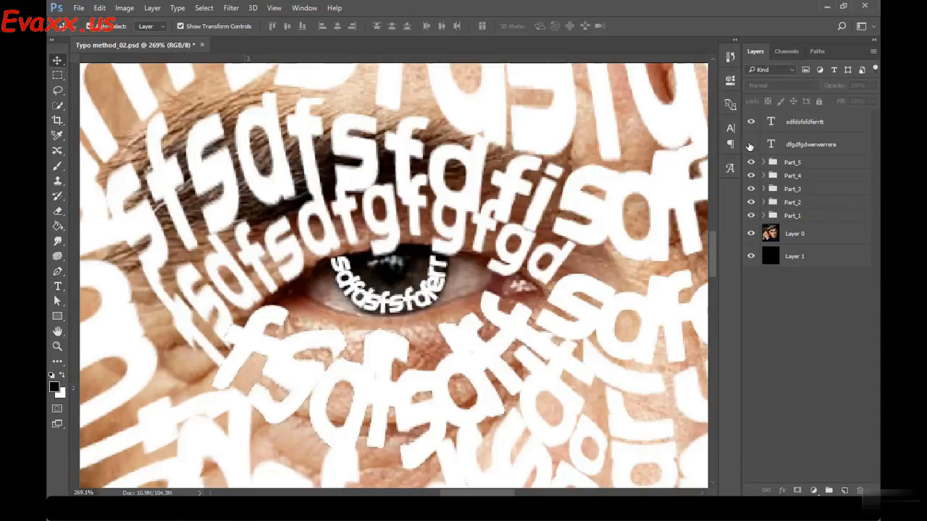
Show the lower eyelid text layer again and nudge it down, away from the iris text
{"action": "left_click", "coordinate": [751, 145]}
{"action": "left_click", "coordinate": [809, 146]}
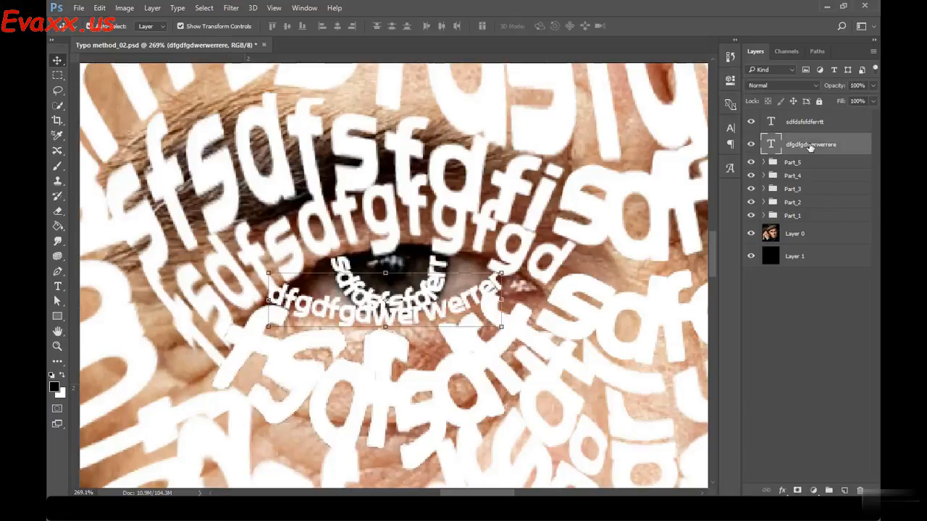
{"action": "key", "text": "Down"}
{"action": "key", "text": "Down"}
{"action": "key", "text": "Down"}
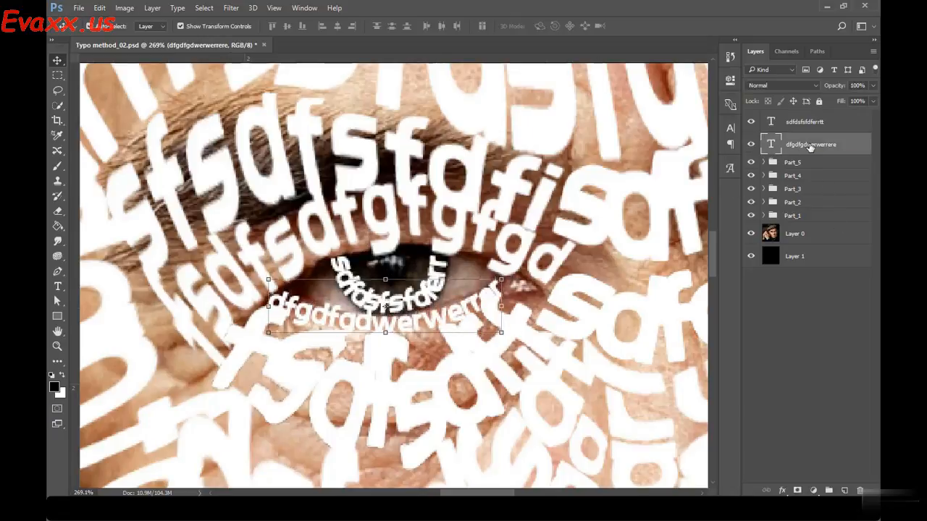
{"action": "left_click", "coordinate": [864, 317]}
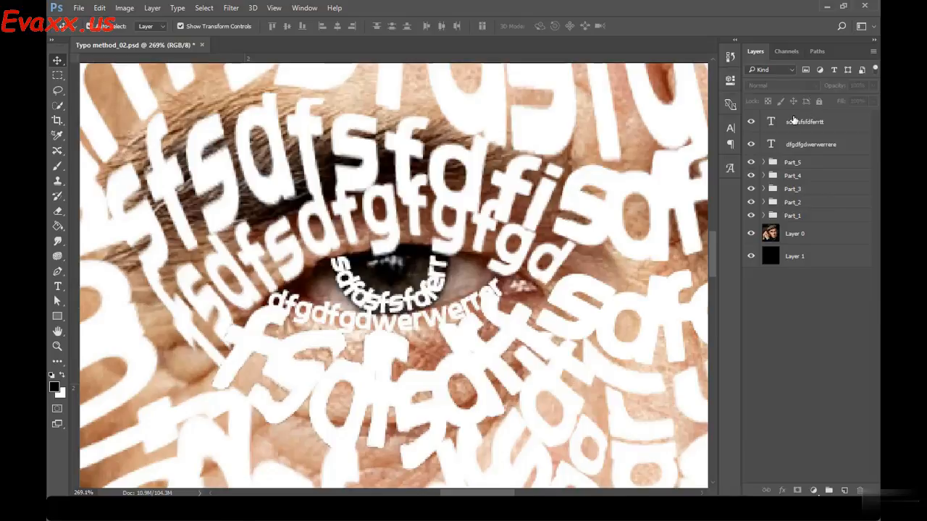
Duplicate the iris text layer, scale the copy to 71.43%, and nest it inside the original text around the pupil
{"action": "left_click", "coordinate": [793, 121]}
{"action": "key", "text": "ctrl+j"}
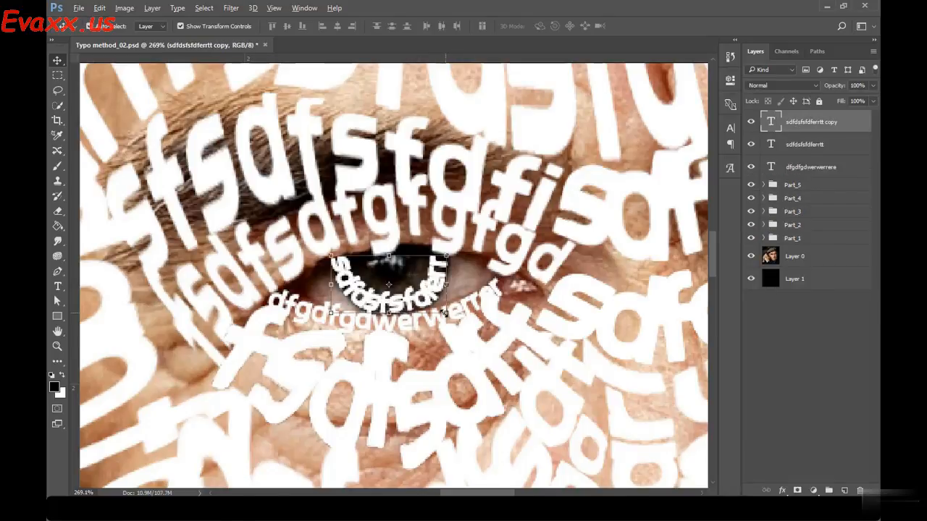
{"action": "key", "text": "alt+shift"}
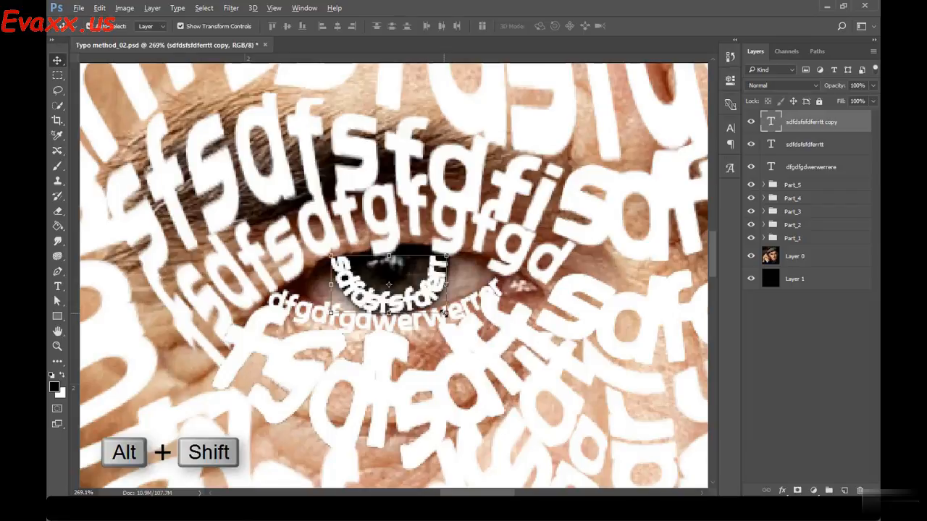
{"action": "left_click_drag", "start_coordinate": [445, 312], "coordinate": [458, 319]}
{"action": "key", "text": "Escape"}
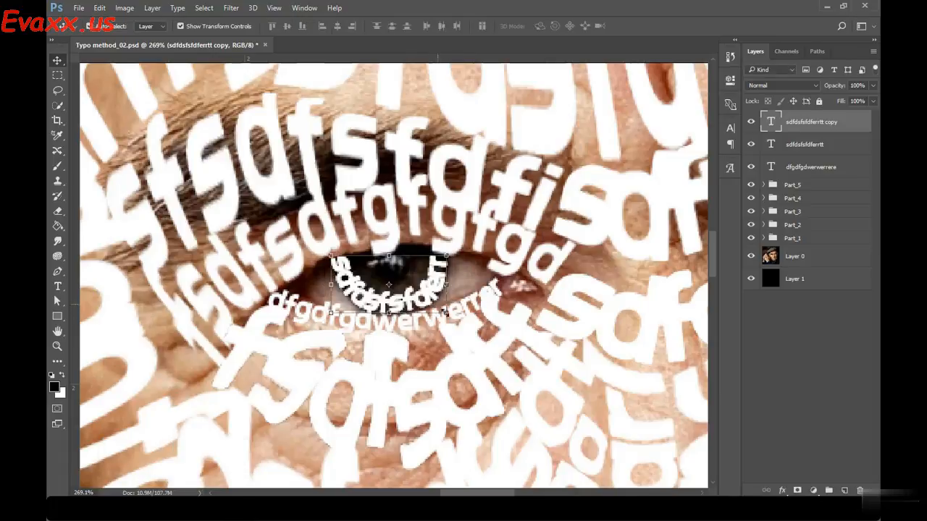
{"action": "key", "text": "ctrl+t"}
{"action": "left_click_drag", "start_coordinate": [453, 318], "coordinate": [435, 313]}
{"action": "key", "text": "shift+Up"}
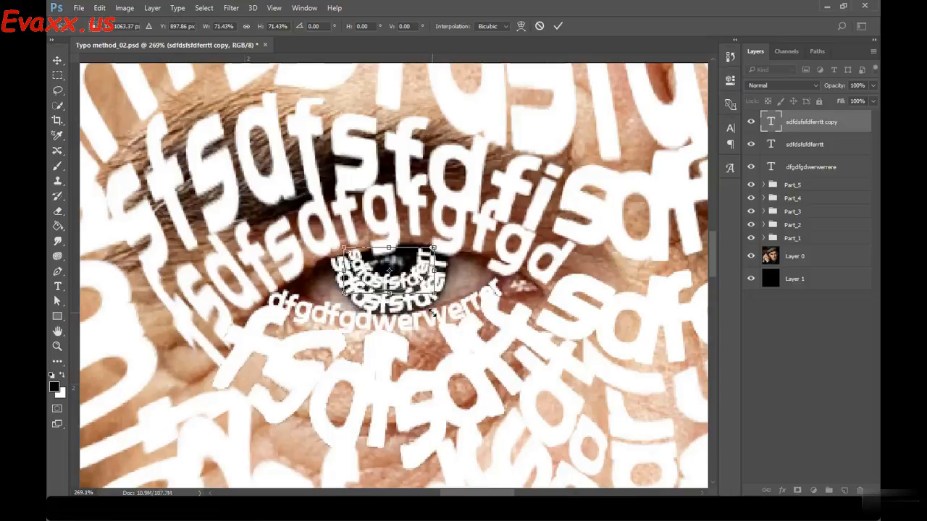
{"action": "key", "text": "Down"}
{"action": "key", "text": "Down"}
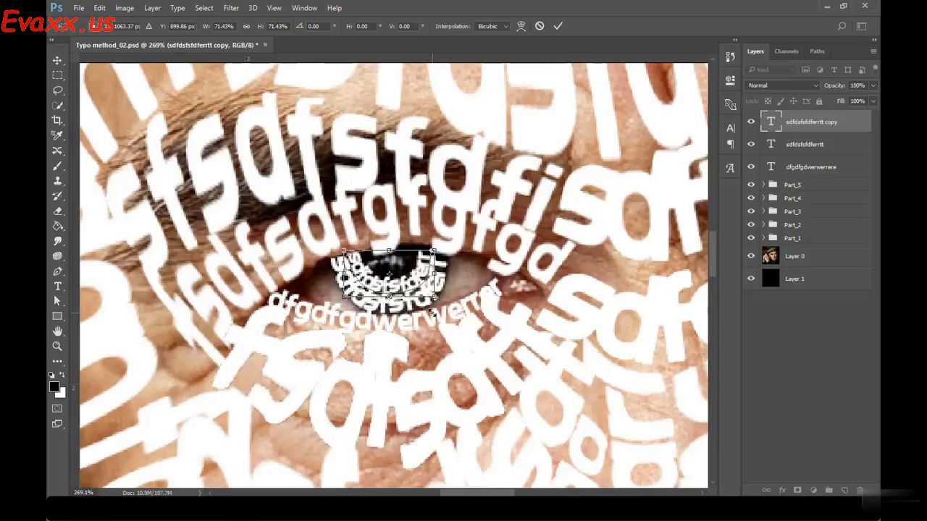
{"action": "key", "text": "Return"}
{"action": "left_click", "coordinate": [789, 319]}
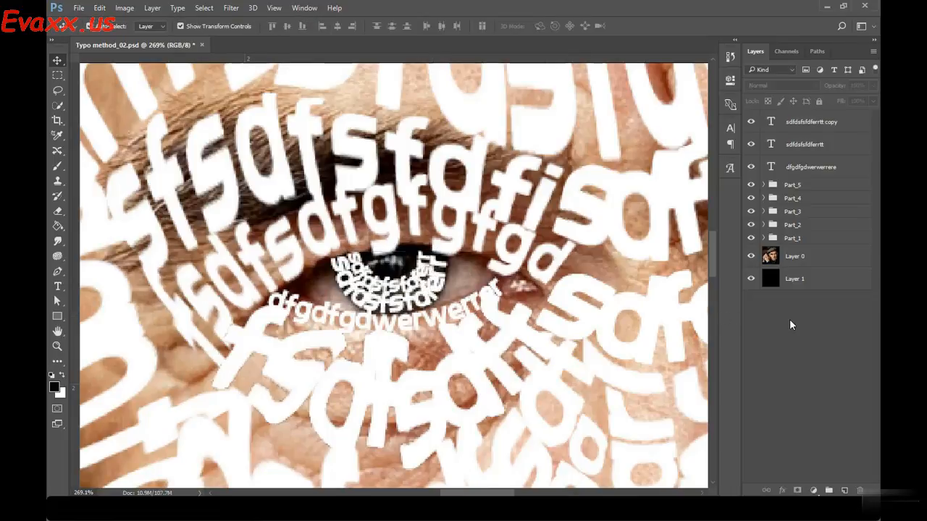
Create a separate 1 pt text layer reading "o" on the cheek below the eye
{"action": "left_click", "coordinate": [58, 287]}
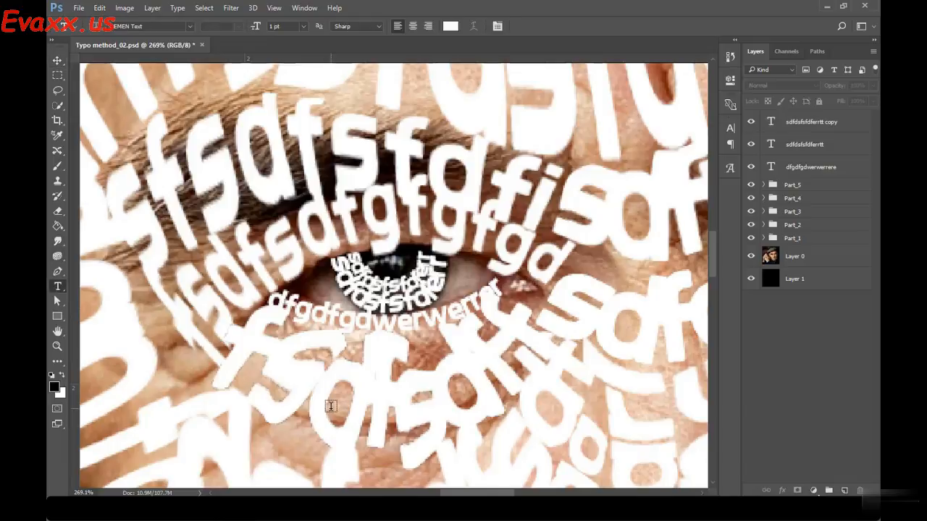
{"action": "left_click", "coordinate": [331, 406]}
{"action": "type", "text": "o"}
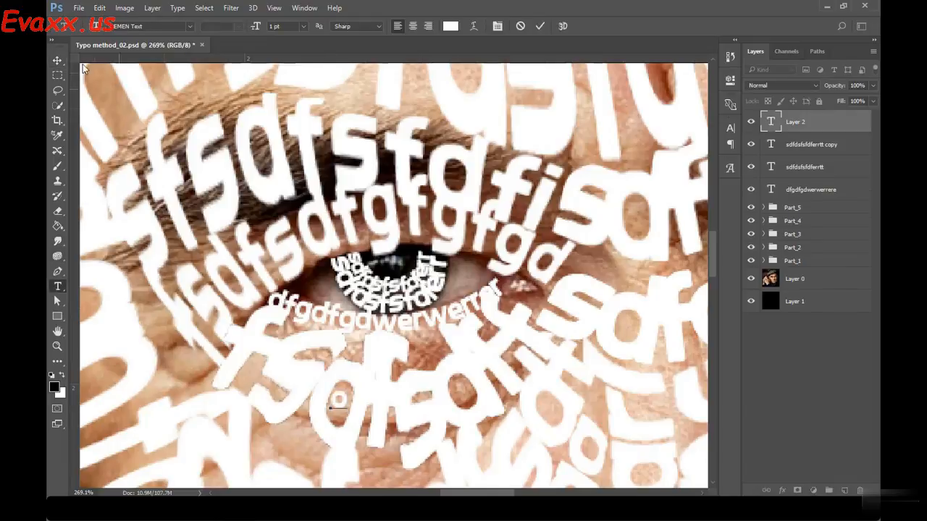
{"action": "key", "text": "ctrl+Return"}
{"action": "key", "text": "v"}
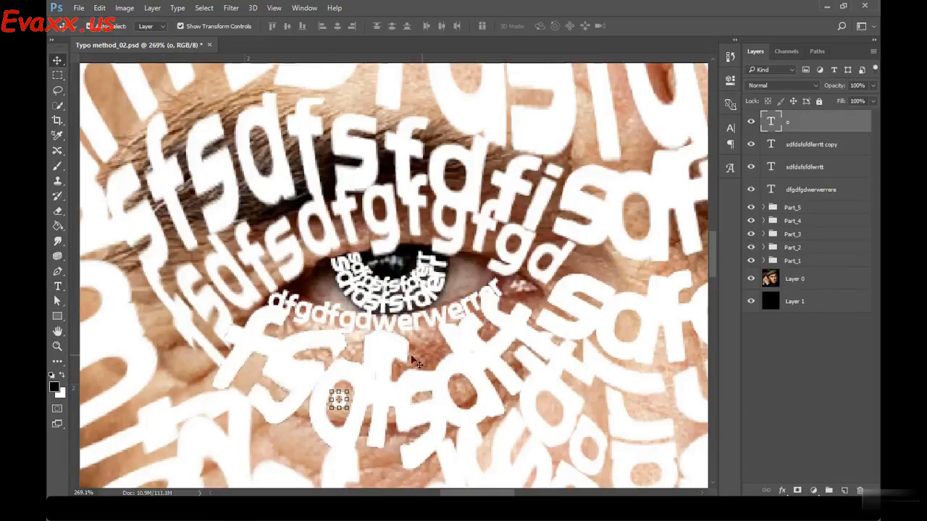
Turn off the transform controls, move the "o" into the pupil, and fill the pupil with three copies of it
{"action": "left_click", "coordinate": [194, 29]}
{"action": "left_click_drag", "start_coordinate": [345, 399], "coordinate": [423, 261]}
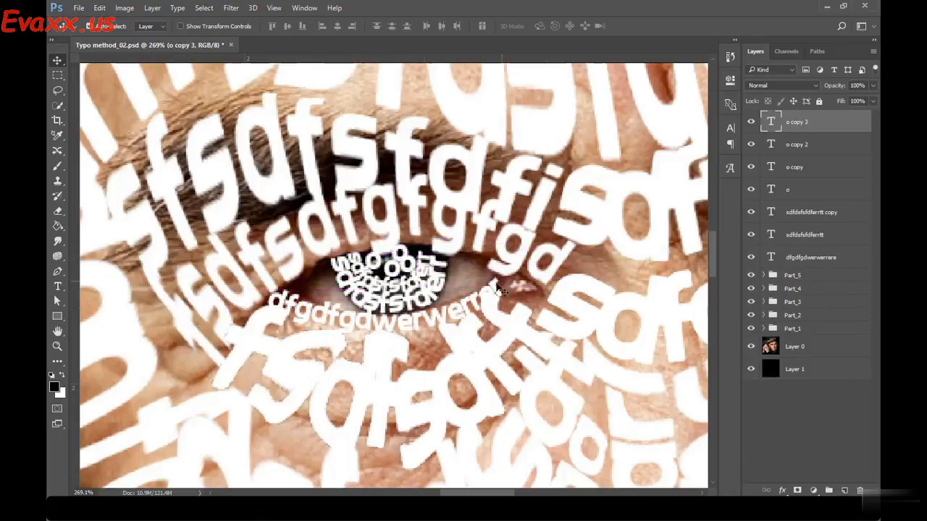
{"action": "left_click", "coordinate": [499, 288]}
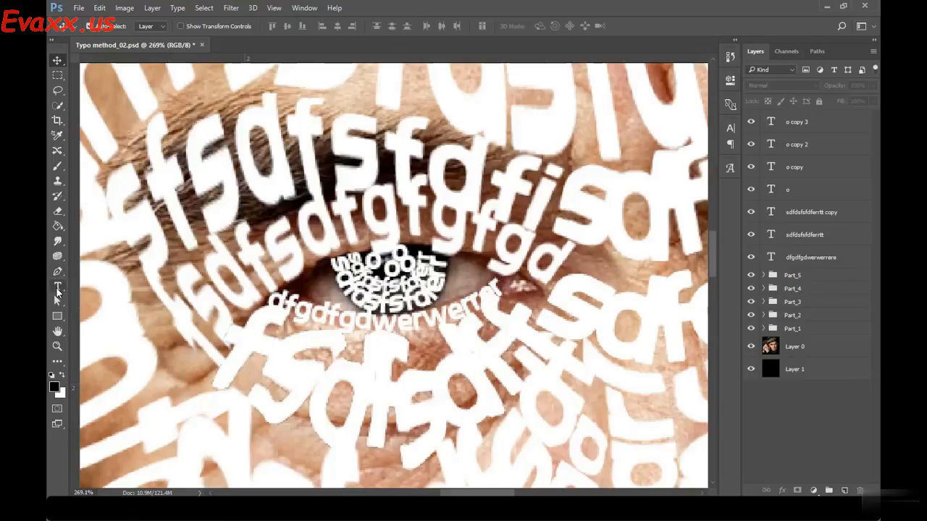
Add a text layer reading "ty" and place it on the white of the eye beside the iris, toward the outer corner
{"action": "left_click", "coordinate": [58, 288]}
{"action": "left_click", "coordinate": [203, 424]}
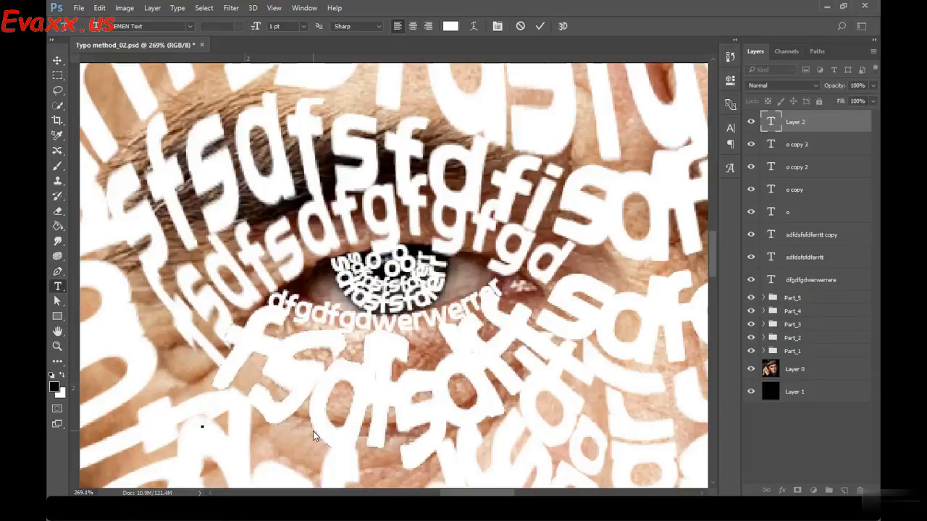
{"action": "type", "text": "ty"}
{"action": "left_click", "coordinate": [58, 60]}
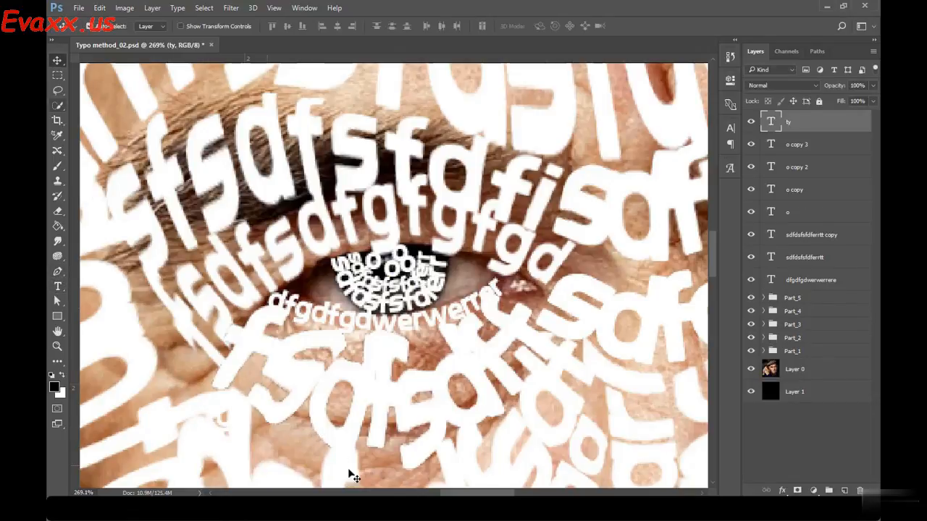
{"action": "left_click_drag", "start_coordinate": [224, 425], "coordinate": [329, 292]}
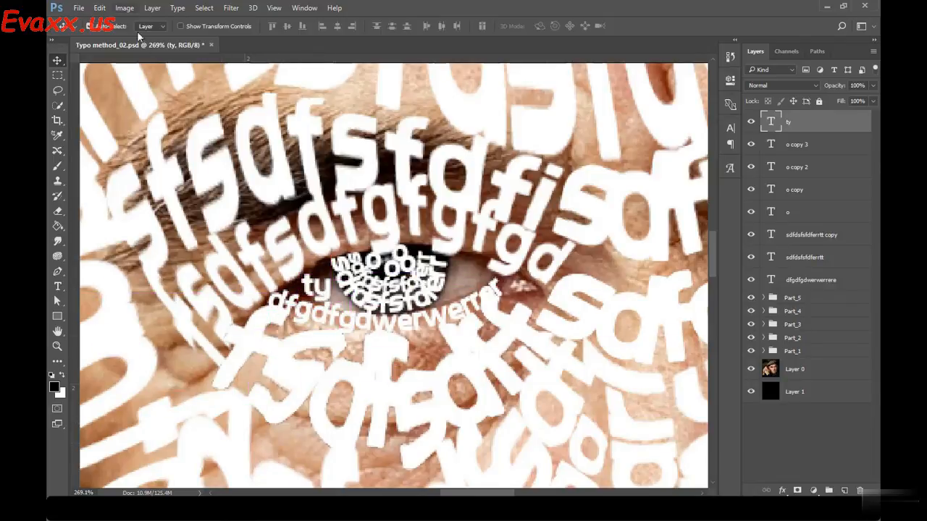
Convert the "ty" text layer to a smart object and warp it to fill the eye white between the outer corner and the iris
{"action": "right_click", "coordinate": [801, 119]}
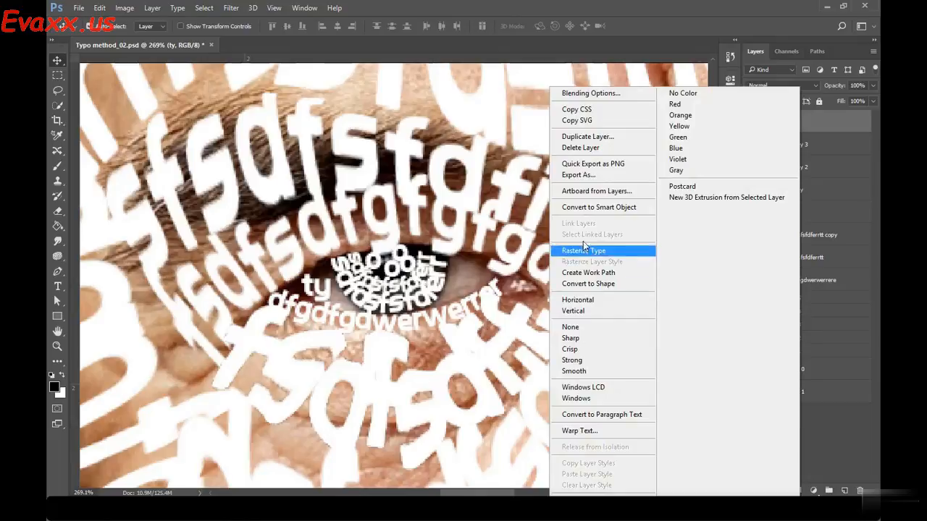
{"action": "left_click", "coordinate": [593, 209]}
{"action": "left_click", "coordinate": [99, 8]}
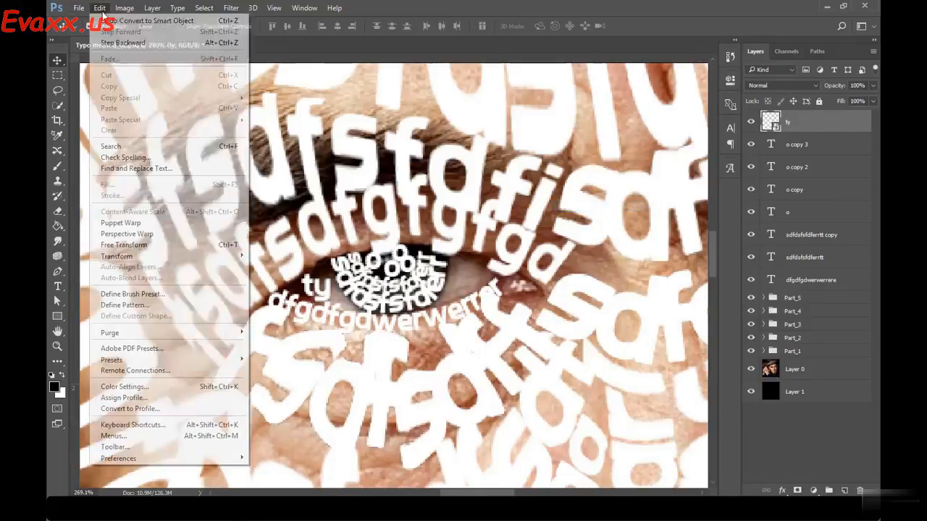
{"action": "mouse_move", "coordinate": [210, 256]}
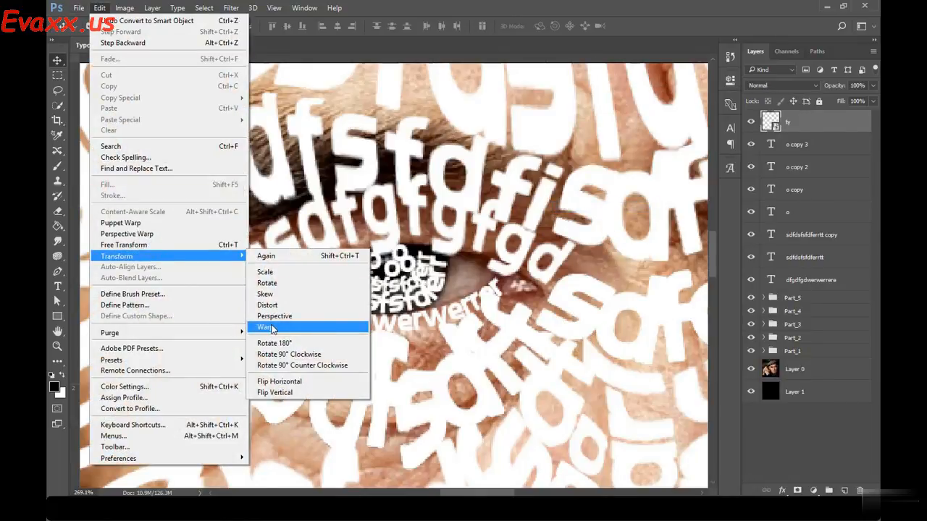
{"action": "left_click", "coordinate": [304, 325]}
{"action": "left_click_drag", "start_coordinate": [329, 276], "coordinate": [322, 247]}
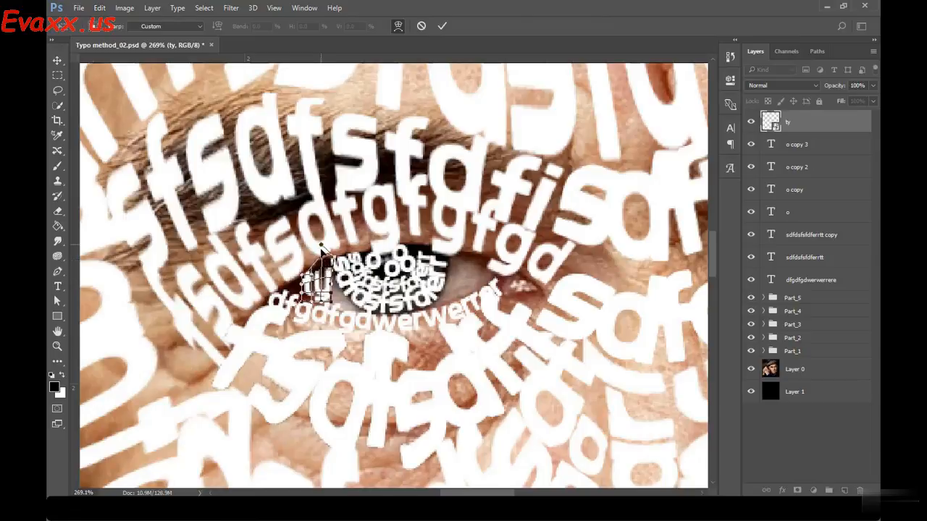
{"action": "left_click_drag", "start_coordinate": [303, 288], "coordinate": [337, 284]}
{"action": "key", "text": "Return"}
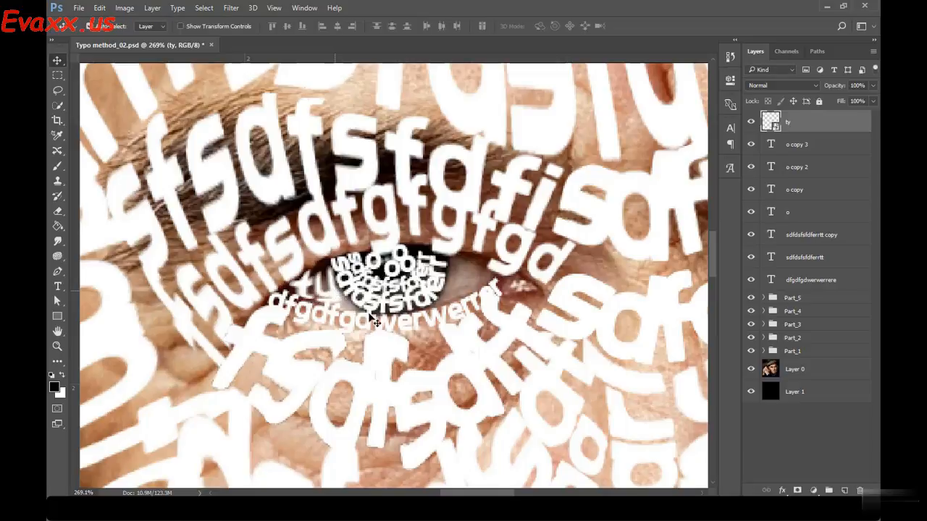
Create a 1 pt text layer reading "uy", convert it to a smart object, and move it onto the eye white at the inner corner
{"action": "left_click", "coordinate": [789, 433]}
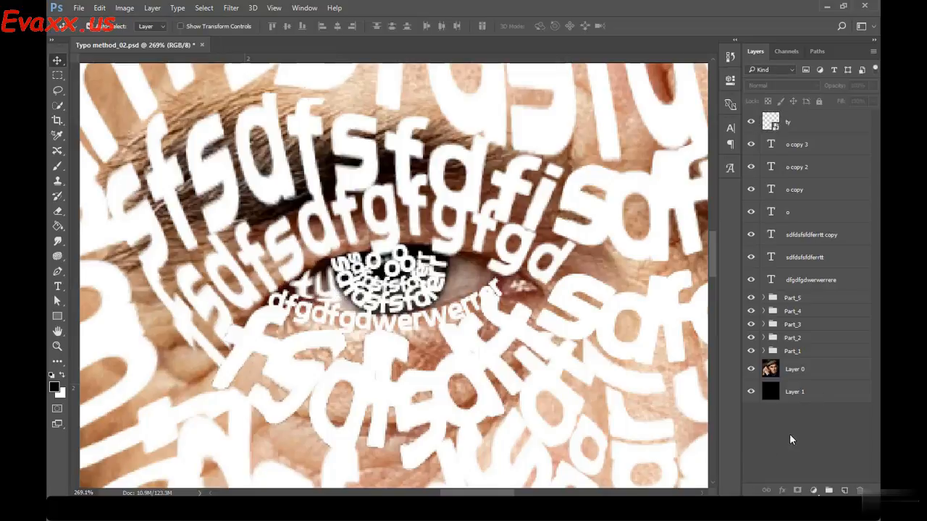
{"action": "left_click", "coordinate": [58, 289]}
{"action": "left_click", "coordinate": [239, 394]}
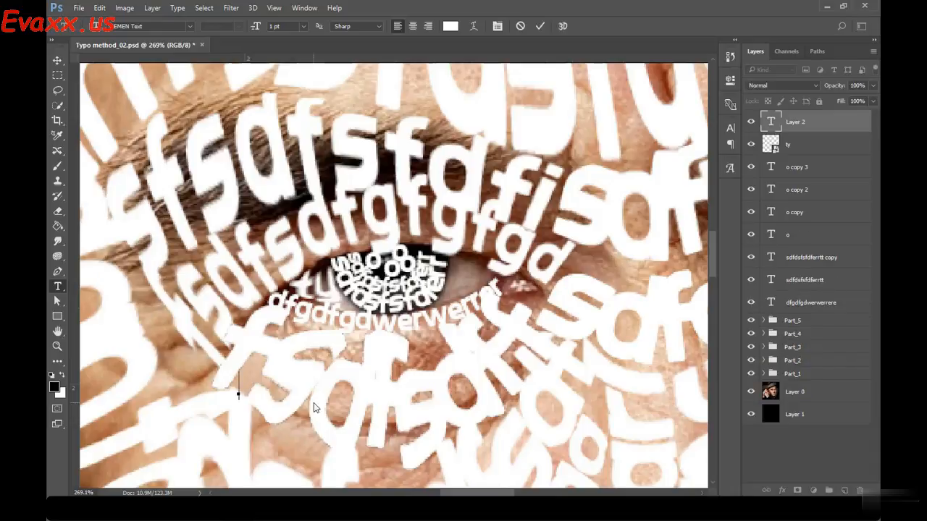
{"action": "type", "text": "we"}
{"action": "left_click", "coordinate": [58, 61]}
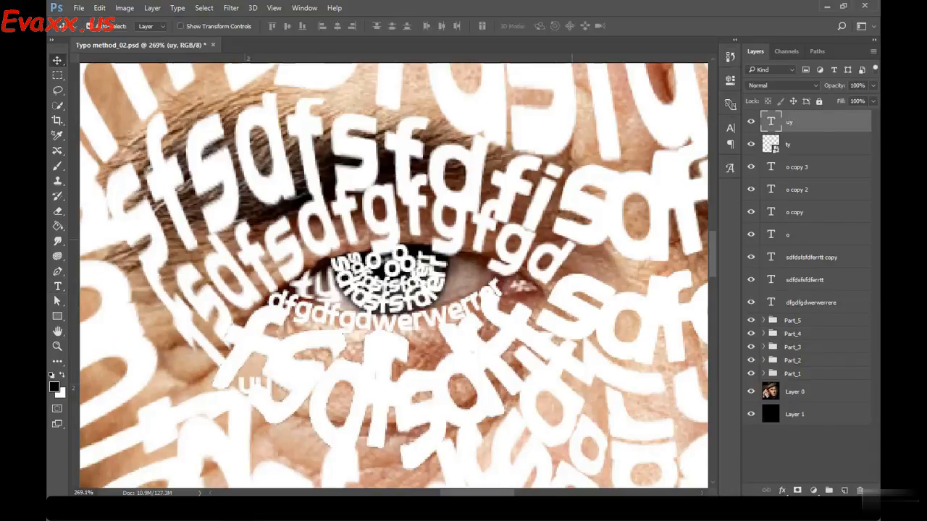
{"action": "right_click", "coordinate": [810, 123]}
{"action": "left_click", "coordinate": [601, 206]}
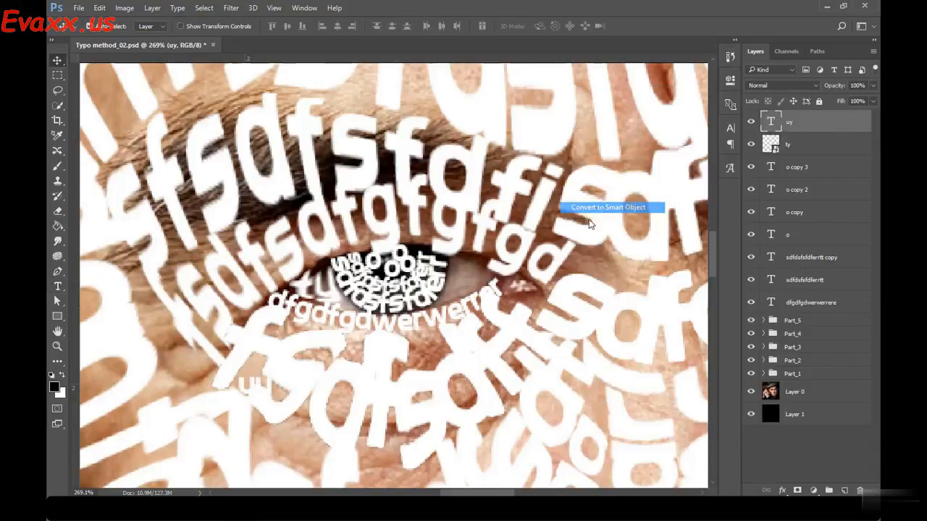
{"action": "left_click_drag", "start_coordinate": [259, 387], "coordinate": [458, 284]}
Warp the "uy" smart object to fit the eye white between the iris and the inner corner
{"action": "left_click", "coordinate": [99, 8]}
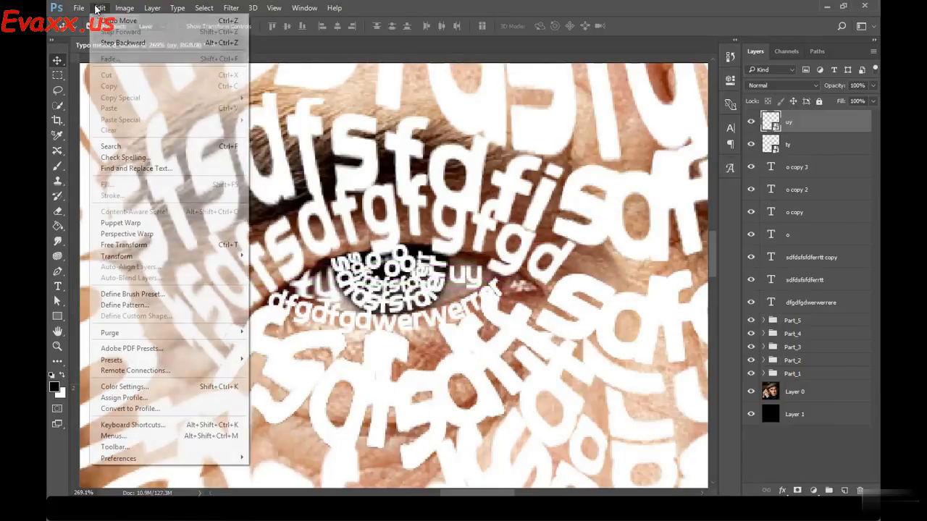
{"action": "mouse_move", "coordinate": [134, 256]}
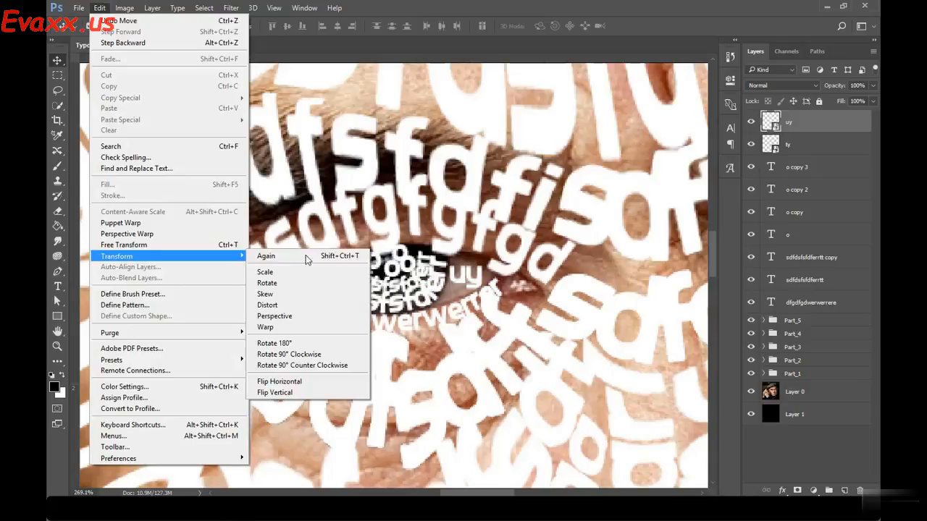
{"action": "left_click", "coordinate": [268, 327]}
{"action": "mouse_move", "coordinate": [450, 290]}
{"action": "left_mouse_down"}
{"action": "mouse_move", "coordinate": [442, 307]}
{"action": "mouse_move", "coordinate": [446, 293]}
{"action": "left_mouse_up"}
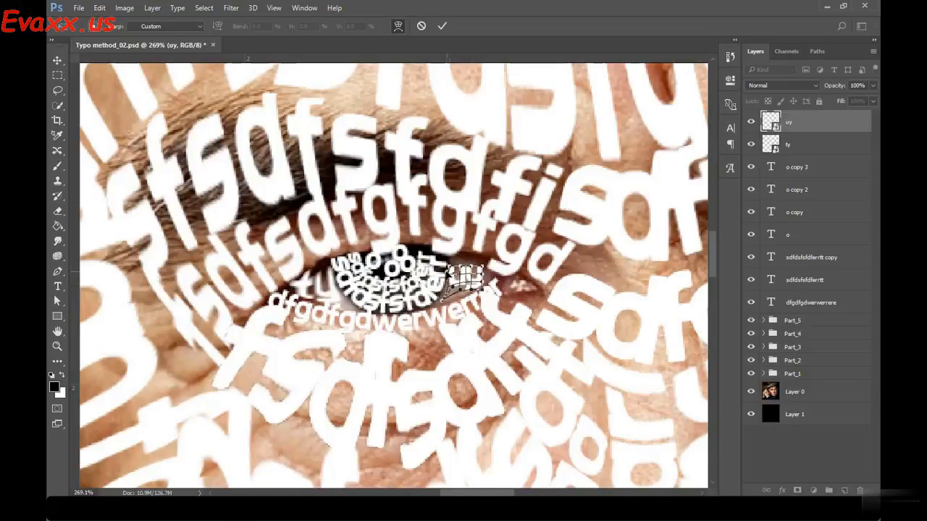
{"action": "left_click_drag", "start_coordinate": [451, 270], "coordinate": [489, 257]}
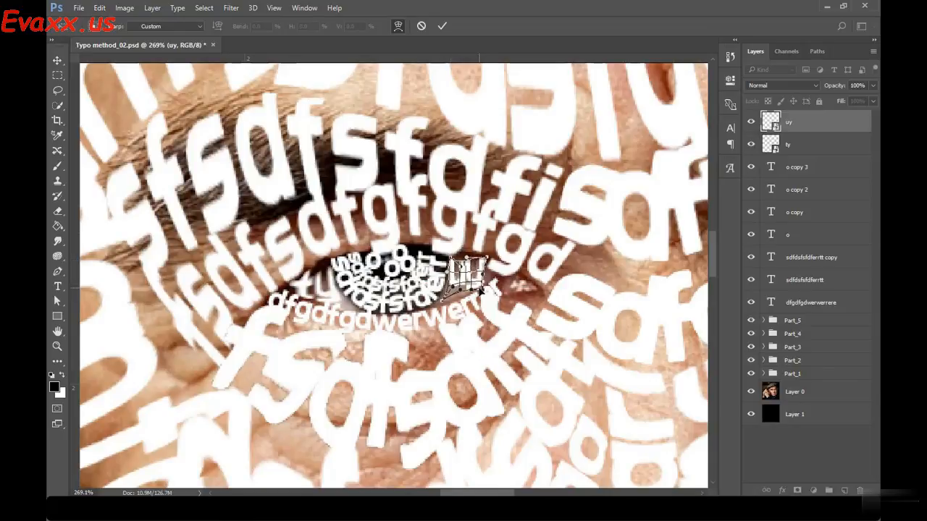
{"action": "left_click_drag", "start_coordinate": [483, 290], "coordinate": [492, 275]}
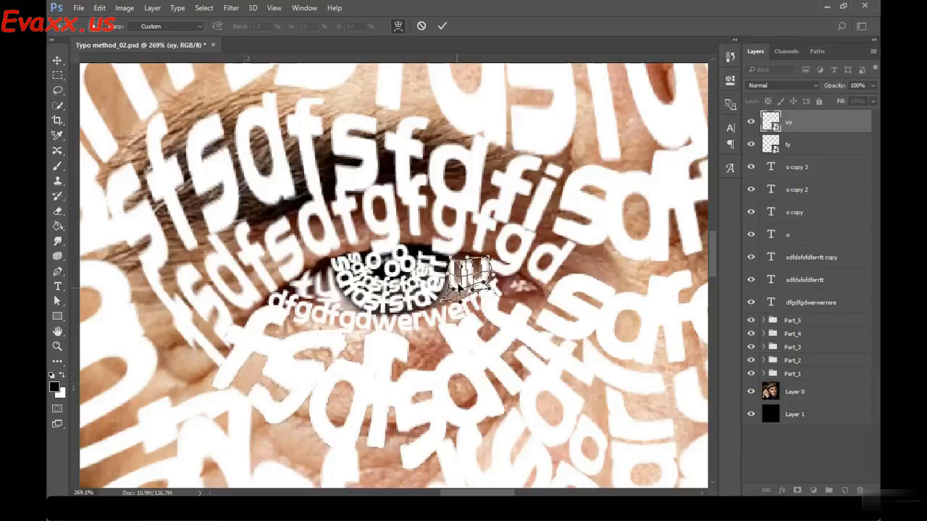
{"action": "key", "text": "Return"}
Draw a curved Pen path along the lower lid of the other eye, from the inner corner to the outer corner
{"action": "scroll", "coordinate": [478, 290], "scroll_direction": "down", "scroll_amount": 3}
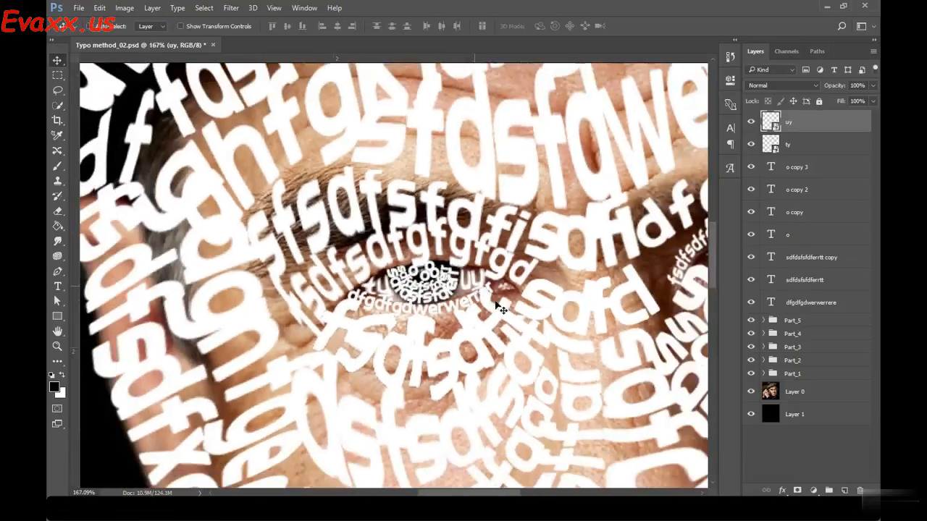
{"action": "scroll", "coordinate": [507, 275], "scroll_direction": "right", "scroll_amount": 6}
{"action": "scroll", "coordinate": [540, 239], "scroll_direction": "right", "scroll_amount": 2}
{"action": "scroll", "coordinate": [435, 260], "scroll_direction": "left", "scroll_amount": 3}
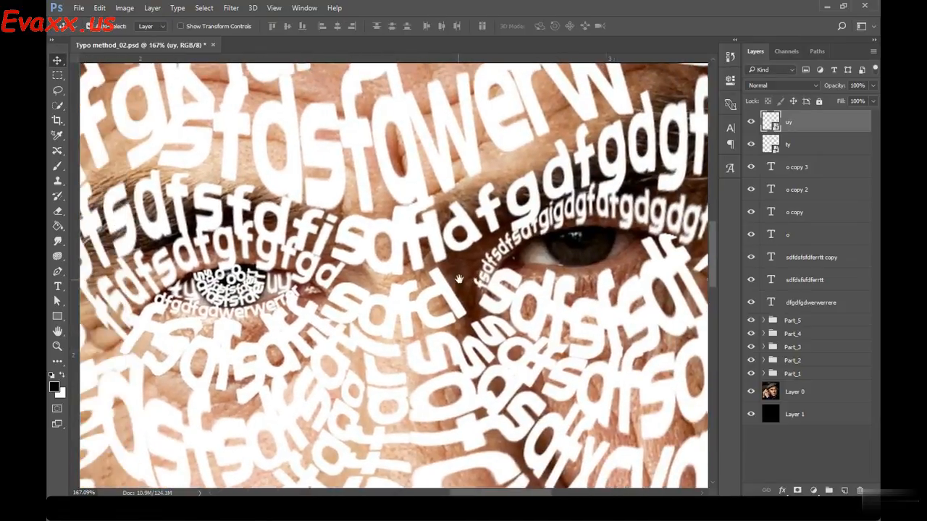
{"action": "scroll", "coordinate": [373, 276], "scroll_direction": "down", "scroll_amount": 1}
{"action": "scroll", "coordinate": [373, 276], "scroll_direction": "down", "scroll_amount": 2}
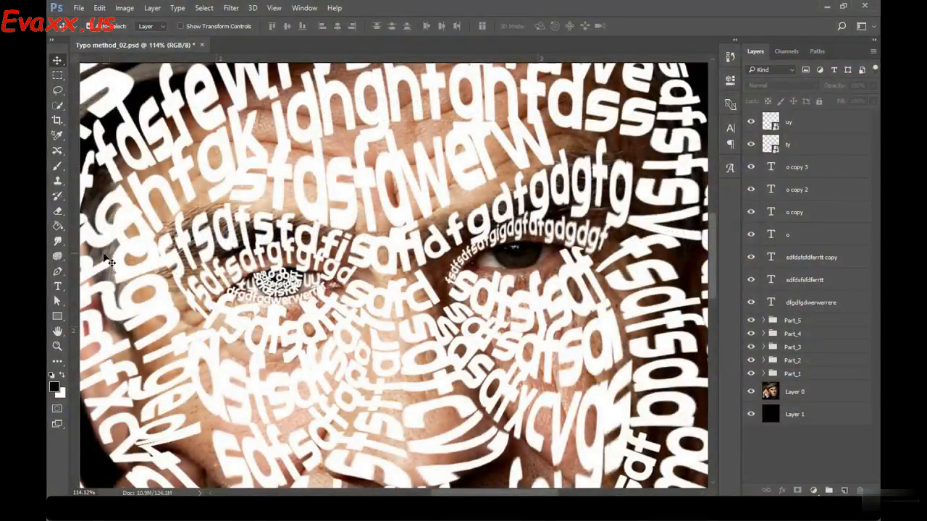
{"action": "left_click", "coordinate": [57, 272]}
{"action": "key", "text": "ctrl+plus"}
{"action": "key", "text": "ctrl+plus"}
{"action": "key", "text": "ctrl+plus"}
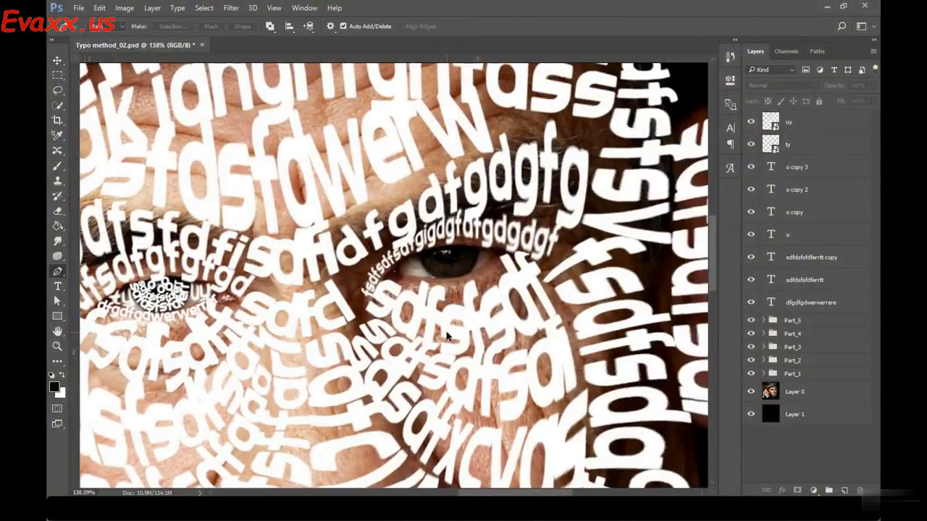
{"action": "left_click", "coordinate": [356, 254]}
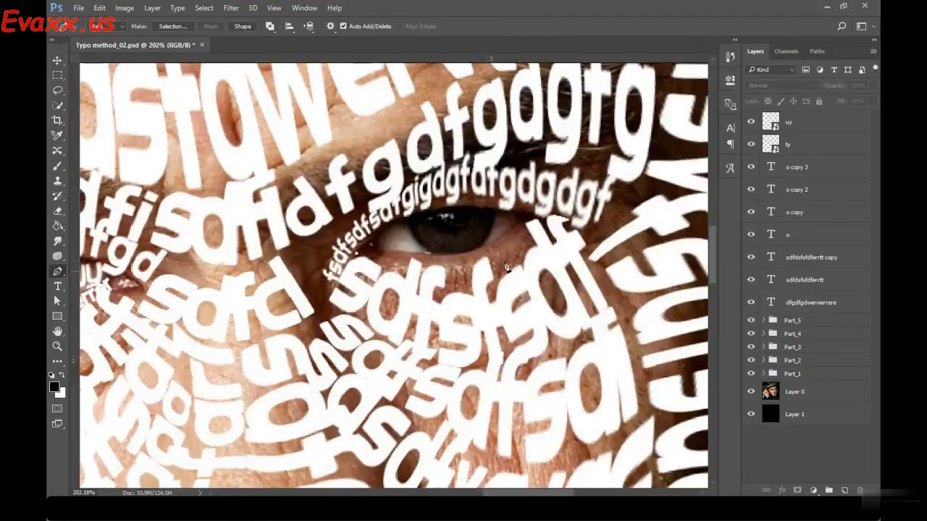
{"action": "left_click_drag", "start_coordinate": [537, 218], "coordinate": [595, 140]}
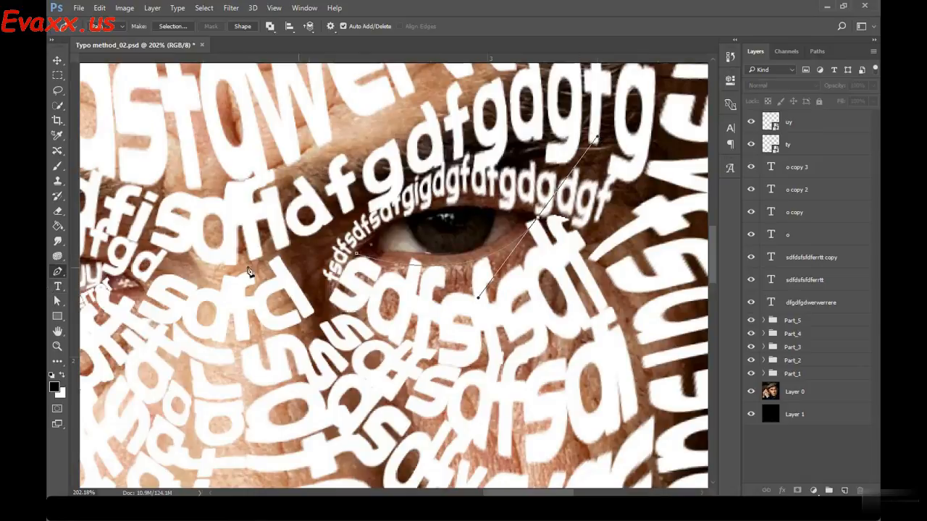
Fill the lower-lid path with 1 pt white text reading "gdgfdfgdfgretwrwt"
{"action": "left_click", "coordinate": [57, 286]}
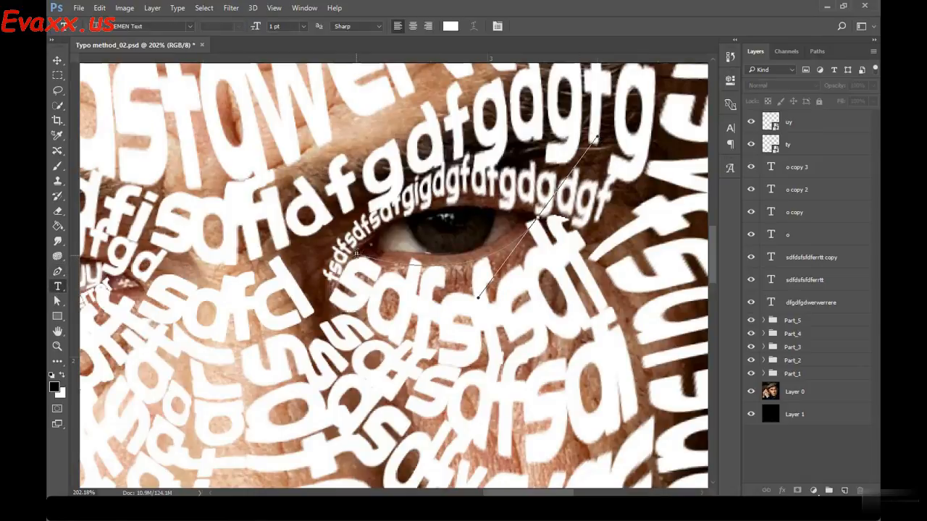
{"action": "left_click", "coordinate": [357, 253]}
{"action": "type", "text": "adgfdfadfa"}
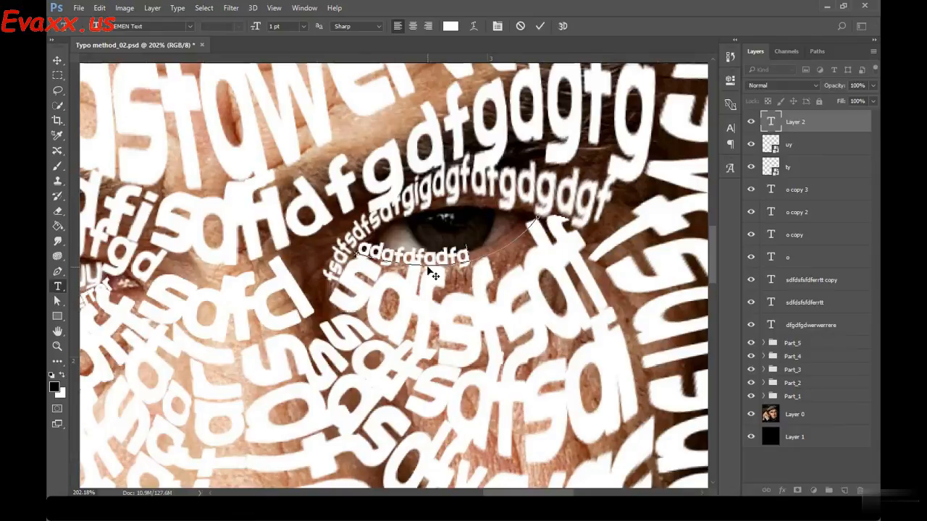
{"action": "type", "text": "retwww"}
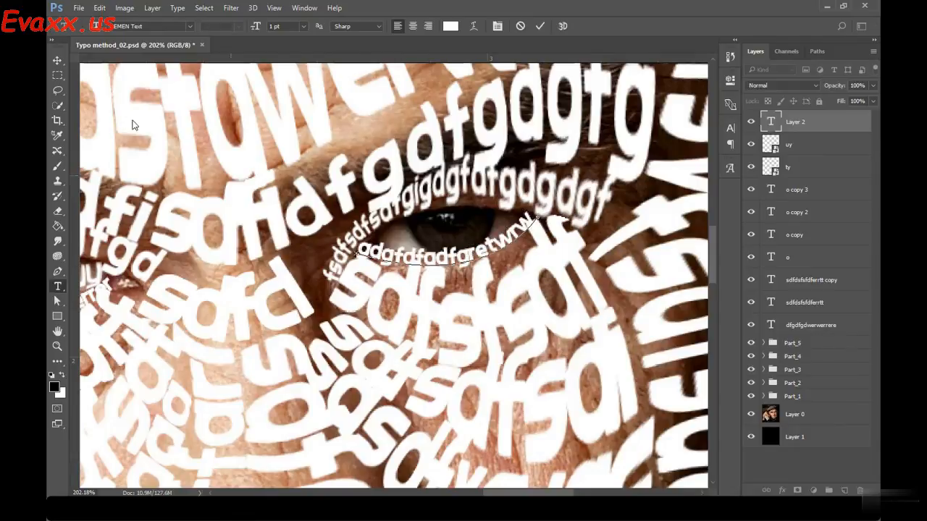
{"action": "left_click", "coordinate": [58, 60]}
Hide the new lower-lid text layer and draw a curved Pen path around the lower edge of this eye's iris
{"action": "left_click", "coordinate": [57, 271]}
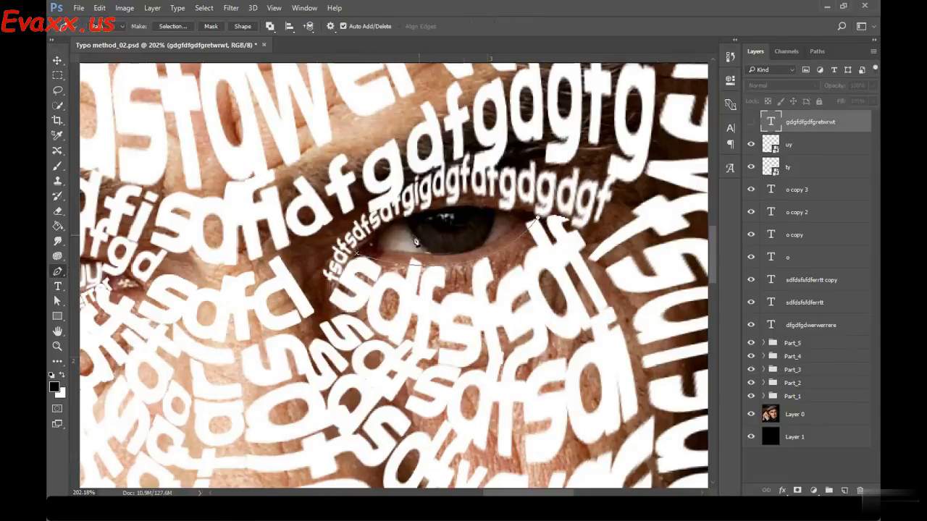
{"action": "left_click", "coordinate": [406, 217]}
{"action": "left_click_drag", "start_coordinate": [458, 255], "coordinate": [496, 249]}
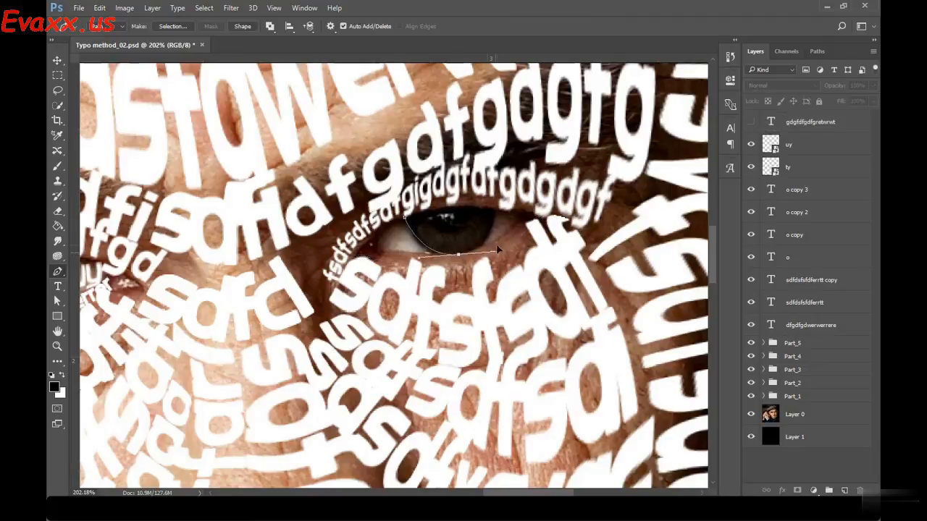
{"action": "left_click", "coordinate": [495, 210]}
Fill the iris path with 1 pt white text reading "tyytrebvcbgt"
{"action": "left_click", "coordinate": [58, 287]}
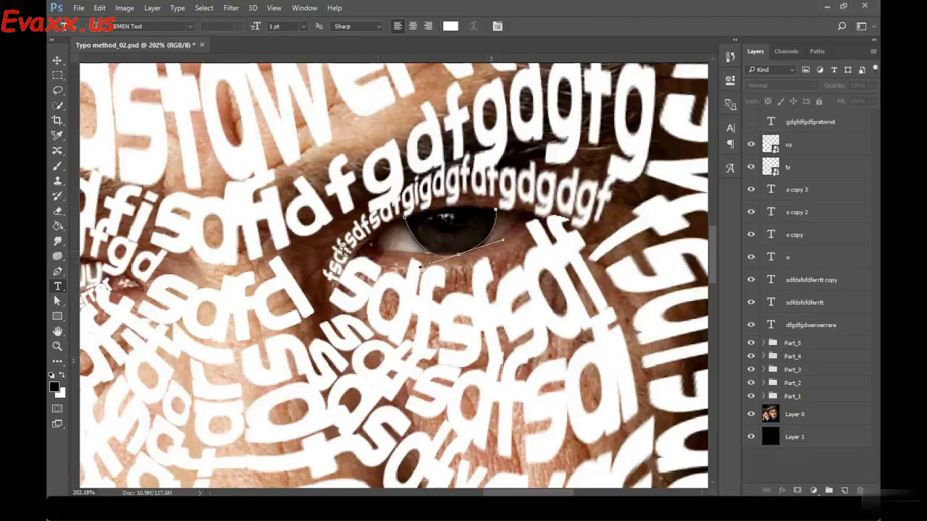
{"action": "left_click", "coordinate": [407, 219]}
{"action": "type", "text": "tyutrebvcbgt"}
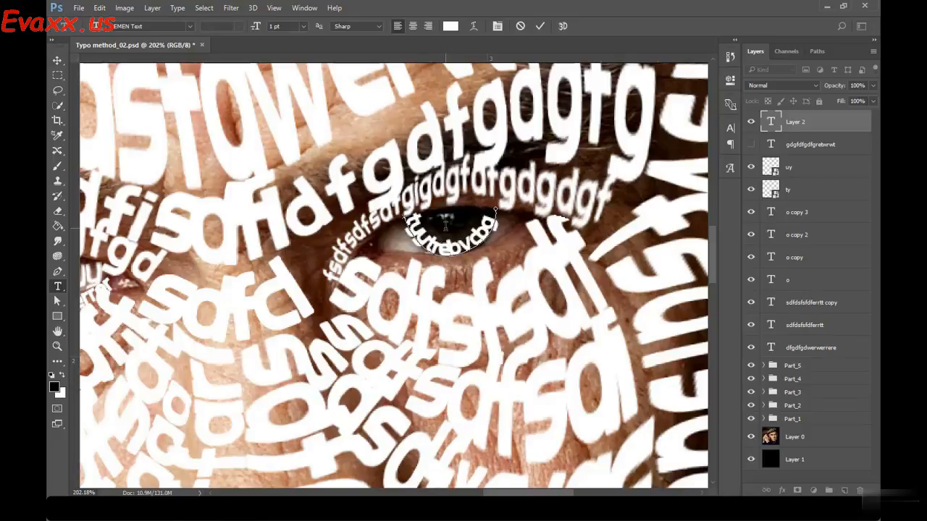
{"action": "key", "text": "ctrl+Return"}
{"action": "key", "text": "v"}
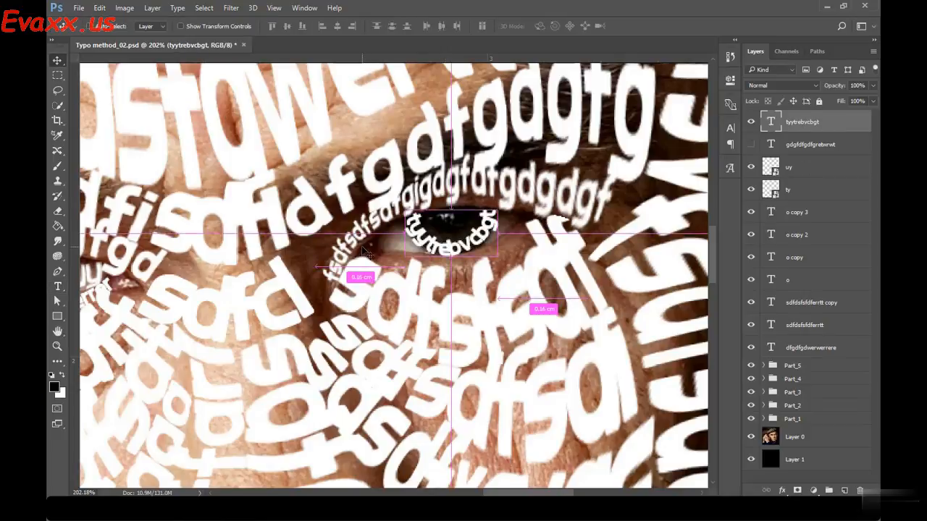
Duplicate the iris text layer and scale the copy down so it nests inside the original arc around the pupil
{"action": "key", "text": "ctrl+j"}
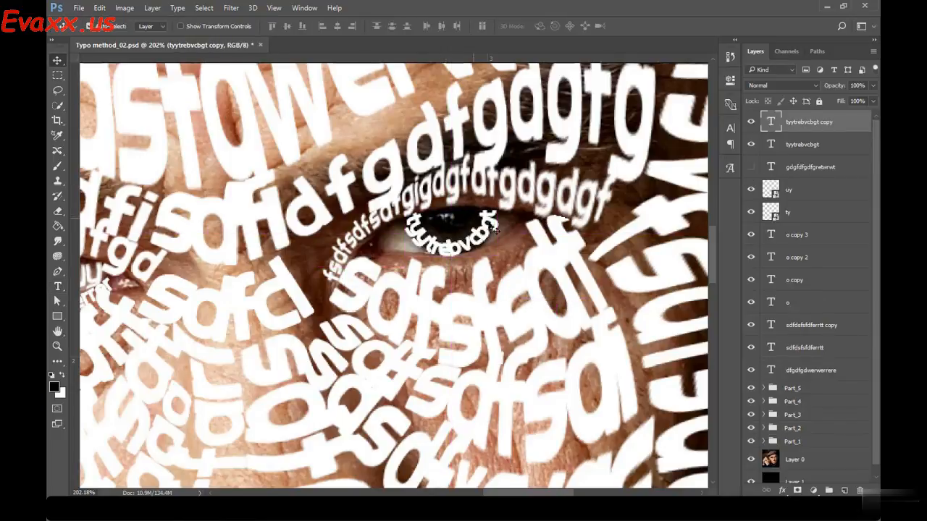
{"action": "left_click", "coordinate": [211, 27]}
{"action": "left_click_drag", "start_coordinate": [499, 255], "coordinate": [484, 252]}
{"action": "key", "text": "Up"}
{"action": "key", "text": "Up"}
{"action": "key", "text": "Up"}
{"action": "key", "text": "Up"}
{"action": "key", "text": "Up"}
{"action": "key", "text": "Up"}
{"action": "key", "text": "Up"}
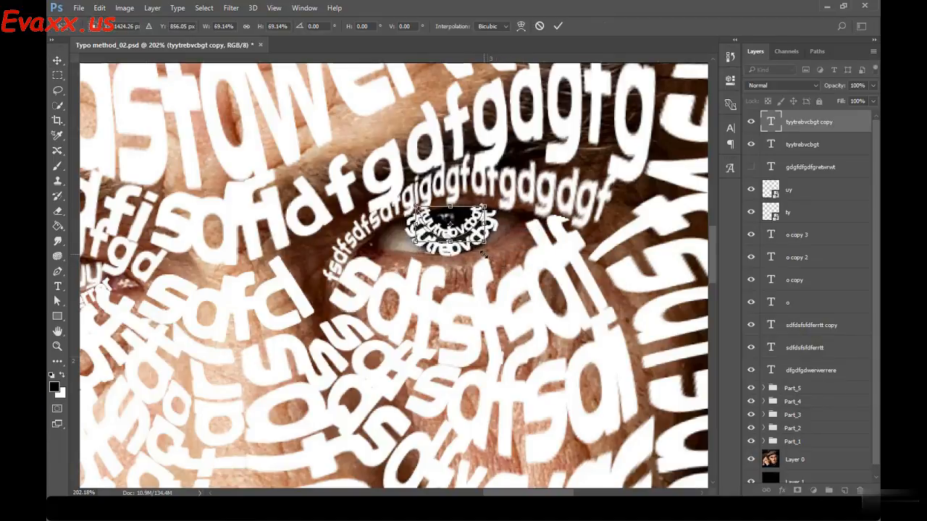
{"action": "key", "text": "Left"}
{"action": "key", "text": "Right"}
{"action": "key", "text": "Up"}
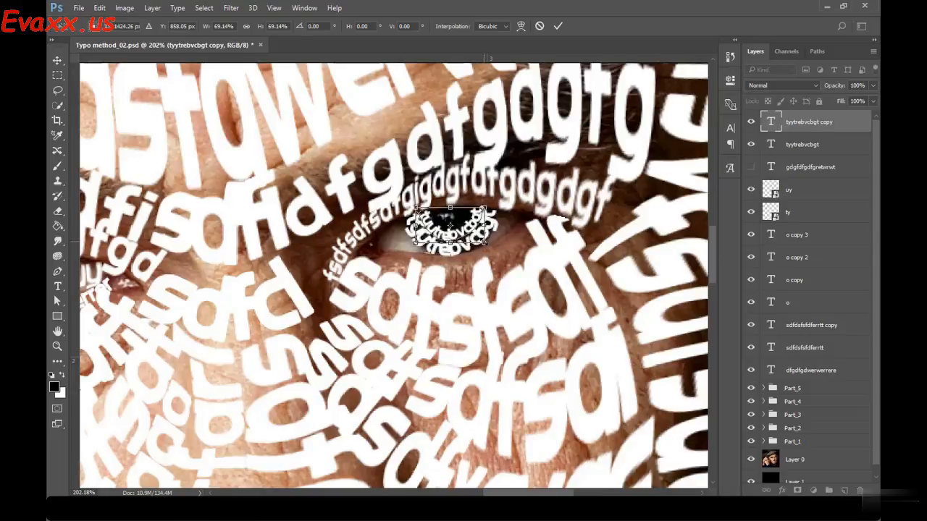
{"action": "left_click_drag", "start_coordinate": [486, 248], "coordinate": [494, 218]}
{"action": "key", "text": "Return"}
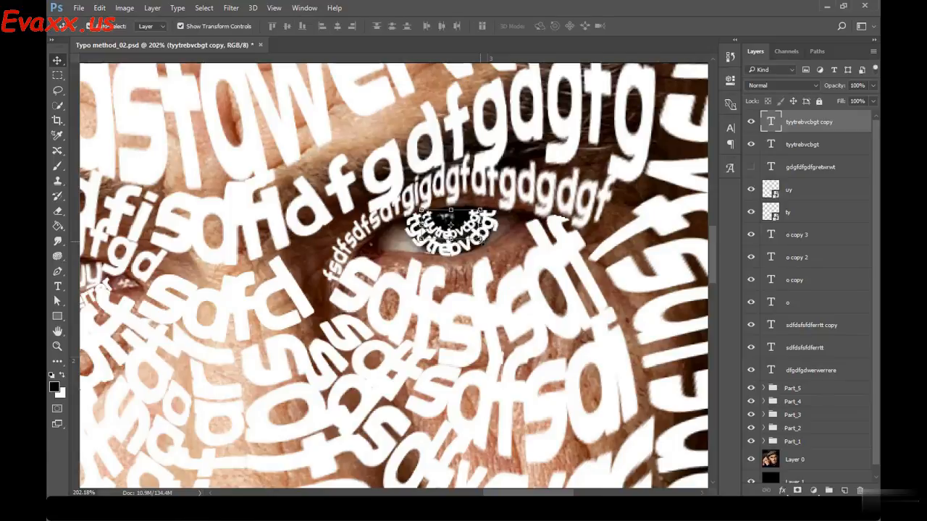
Create a separate 1 pt text layer reading "hj" on the cheek below this eye and turn off the transform controls
{"action": "left_click", "coordinate": [57, 286]}
{"action": "left_click", "coordinate": [342, 339]}
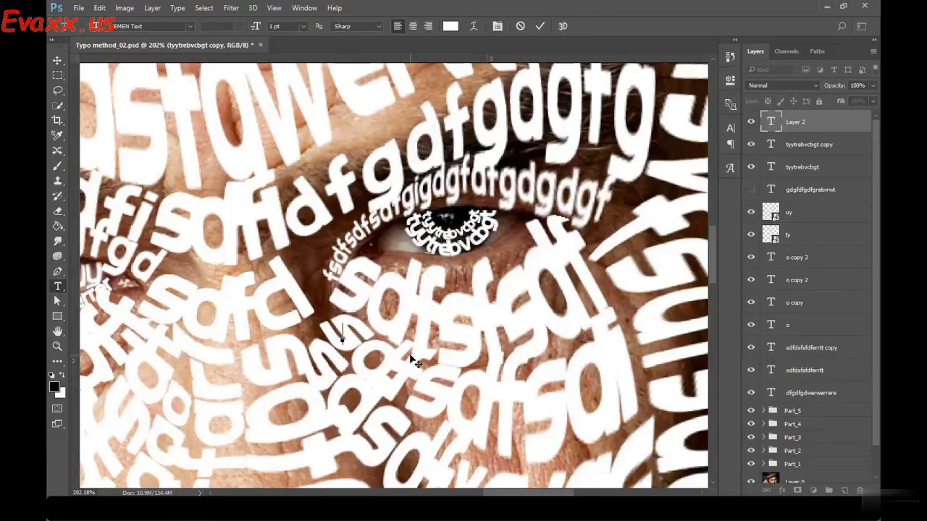
{"action": "type", "text": "hj"}
{"action": "left_click", "coordinate": [57, 60]}
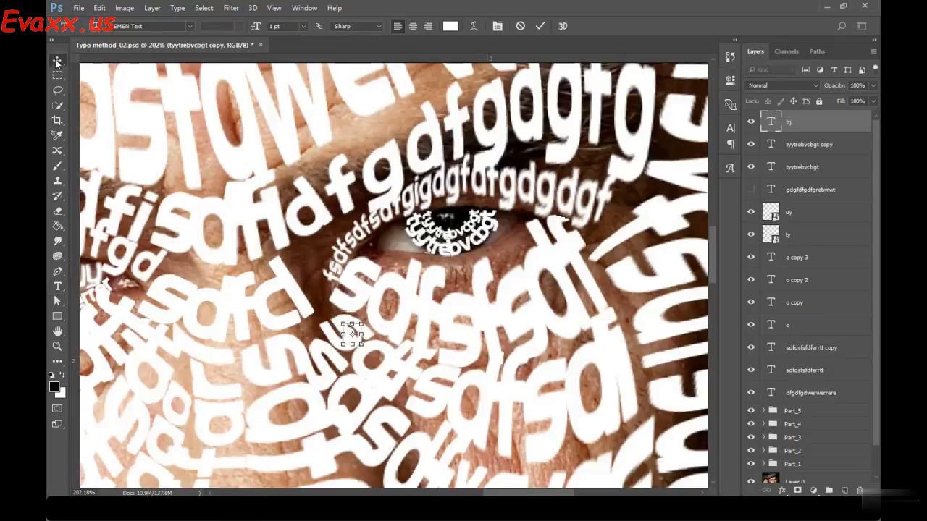
{"action": "left_click", "coordinate": [199, 26]}
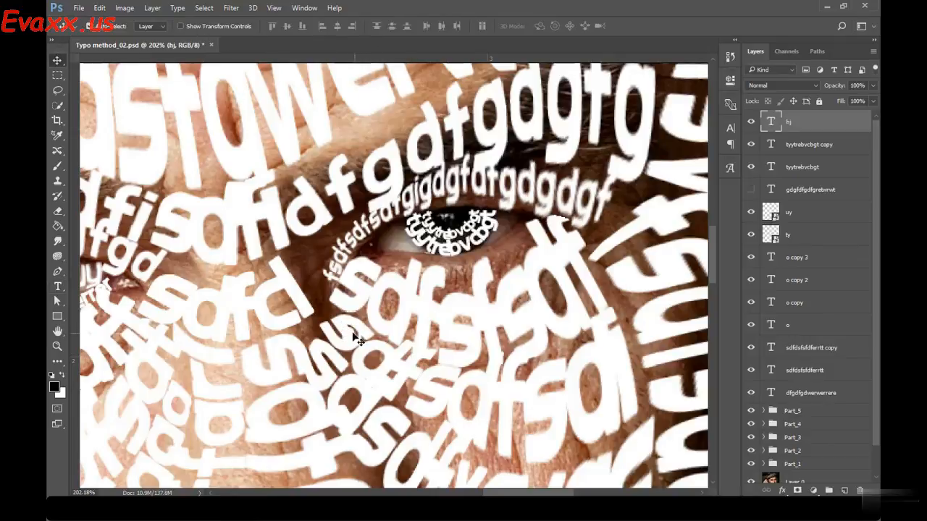
Move the "hj" text onto the pupil above the iris arcs and convert its layer to a Smart Object
{"action": "left_click_drag", "start_coordinate": [353, 336], "coordinate": [448, 217]}
{"action": "right_click", "coordinate": [814, 127]}
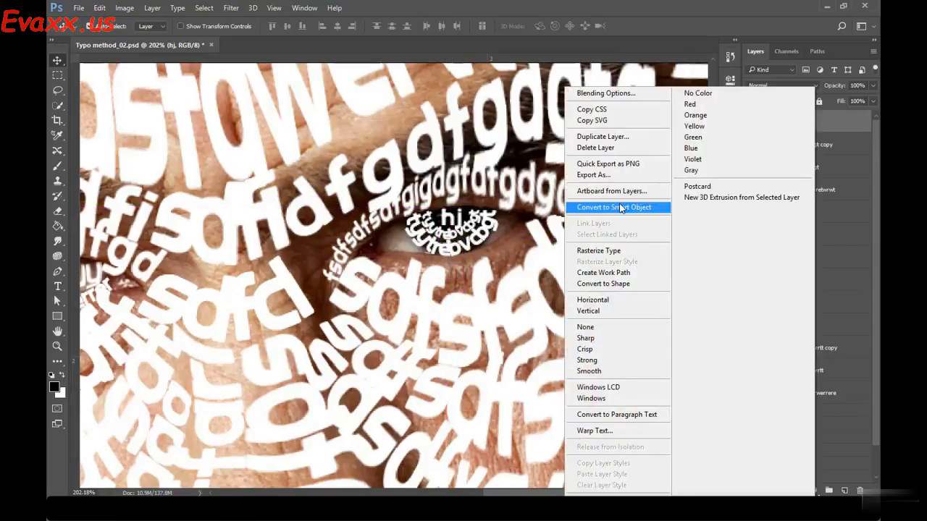
{"action": "left_click", "coordinate": [614, 208]}
Warp the "hj" text so its corners flare outward and it fills the pupil area beneath the upper lid
{"action": "left_click", "coordinate": [99, 8]}
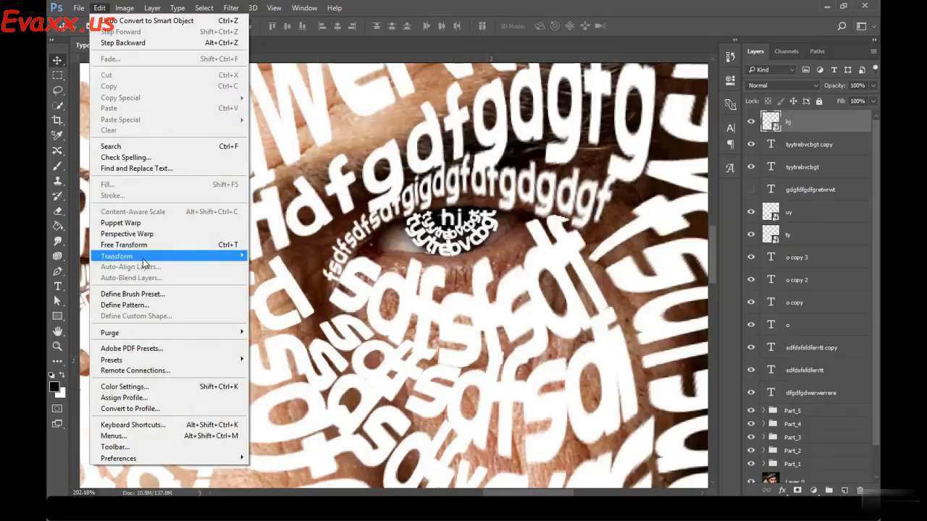
{"action": "mouse_move", "coordinate": [142, 258]}
{"action": "left_click", "coordinate": [263, 328]}
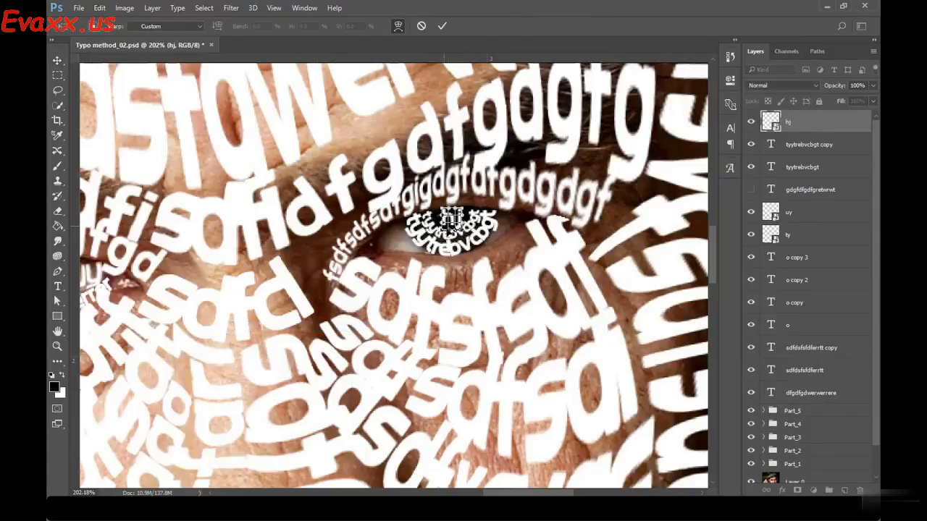
{"action": "scroll", "coordinate": [434, 225], "scroll_direction": "up", "scroll_amount": 3}
{"action": "left_click_drag", "start_coordinate": [389, 223], "coordinate": [362, 219]}
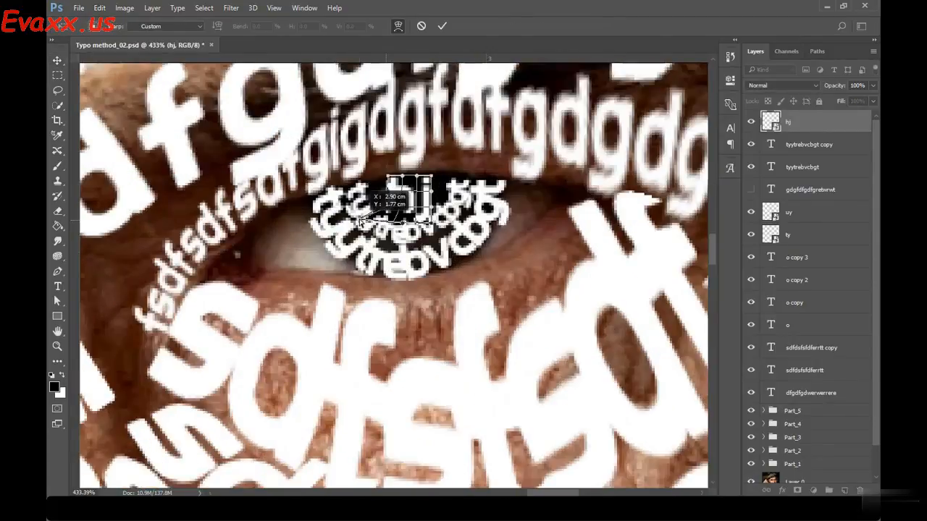
{"action": "left_click_drag", "start_coordinate": [389, 192], "coordinate": [372, 167]}
{"action": "left_click_drag", "start_coordinate": [432, 176], "coordinate": [447, 161]}
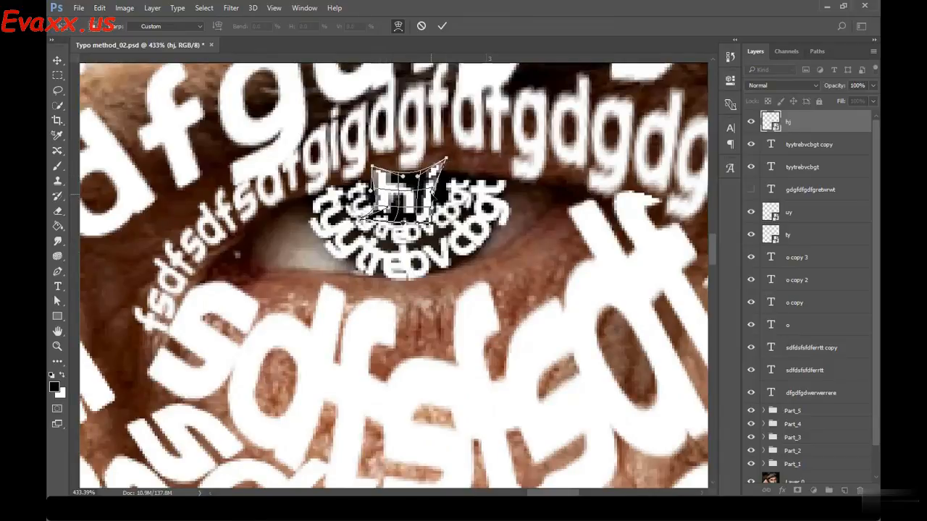
{"action": "left_click_drag", "start_coordinate": [433, 191], "coordinate": [453, 183]}
{"action": "left_click_drag", "start_coordinate": [432, 222], "coordinate": [430, 215]}
{"action": "key", "text": "Return"}
{"action": "scroll", "coordinate": [430, 215], "scroll_direction": "down", "scroll_amount": 5}
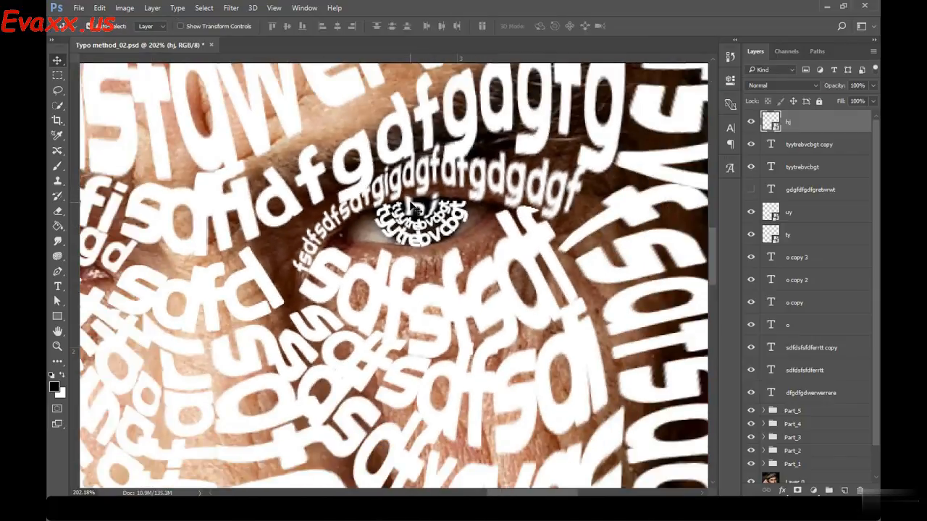
Create a 1 pt white text layer reading "er" on the cheek and nudge it onto the white near the eye's inner corner
{"action": "left_click", "coordinate": [56, 285]}
{"action": "left_click", "coordinate": [365, 315]}
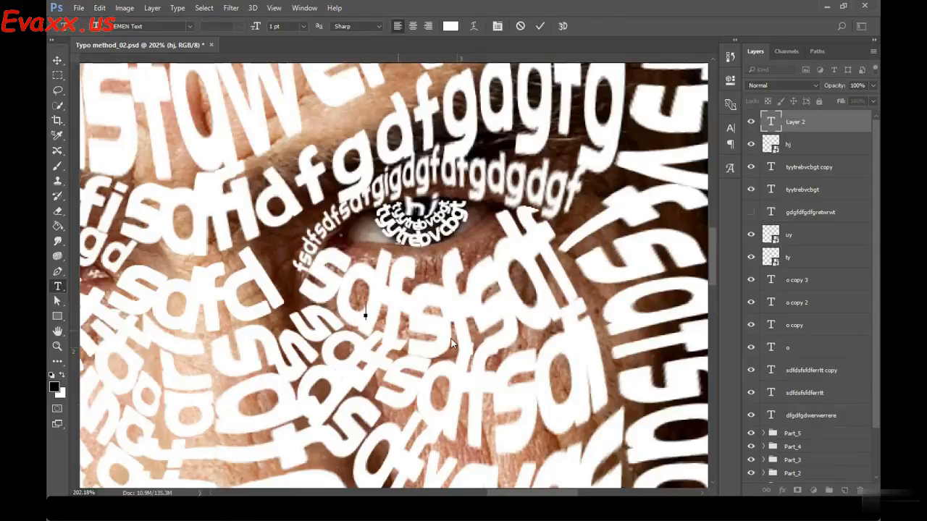
{"action": "left_click", "coordinate": [57, 60]}
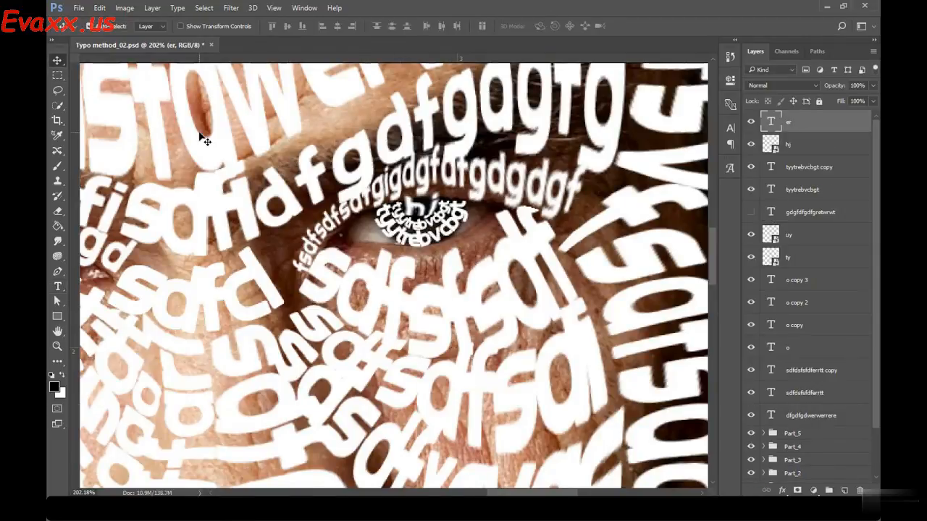
{"action": "key", "text": "shift+Up"}
{"action": "key", "text": "shift+Up"}
{"action": "key", "text": "shift+Up"}
{"action": "key", "text": "shift+Up"}
{"action": "key", "text": "shift+Left"}
{"action": "key", "text": "Up"}
{"action": "key", "text": "Up"}
Set the "er" text size to 2 pt and shift it toward the eye's inner corner, clear of the iris text
{"action": "left_click", "coordinate": [731, 128]}
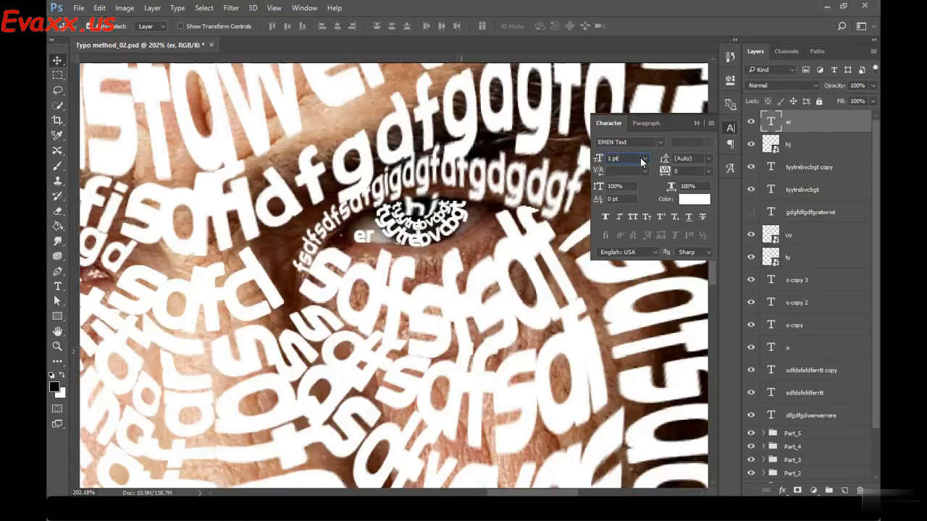
{"action": "key", "text": "Return"}
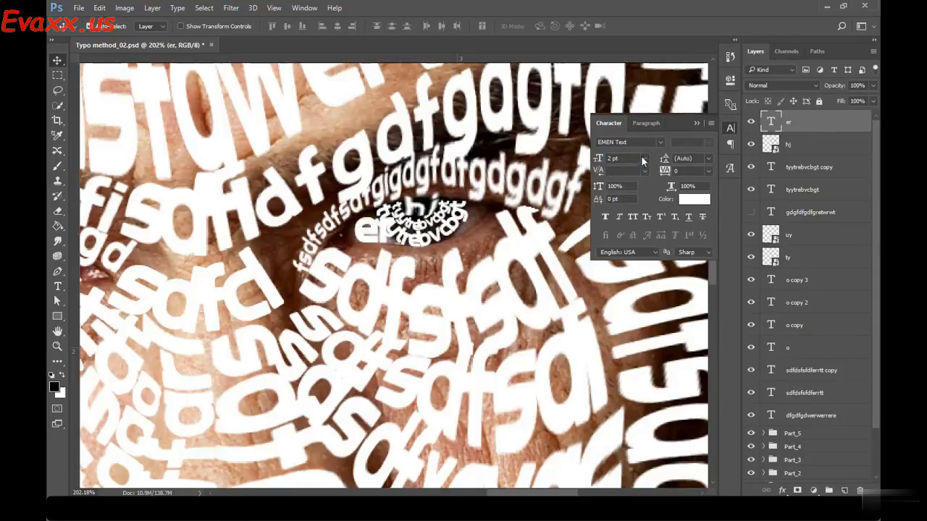
{"action": "left_click", "coordinate": [730, 128]}
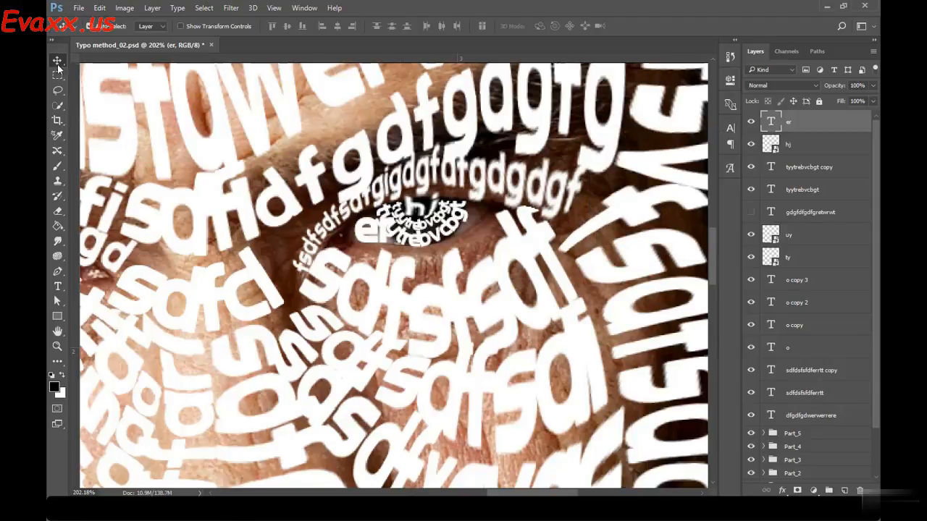
{"action": "left_click_drag", "start_coordinate": [368, 234], "coordinate": [356, 239]}
Convert the "er" layer to a Smart Object and warp it to fit the white between the inner corner and the iris
{"action": "right_click", "coordinate": [812, 128]}
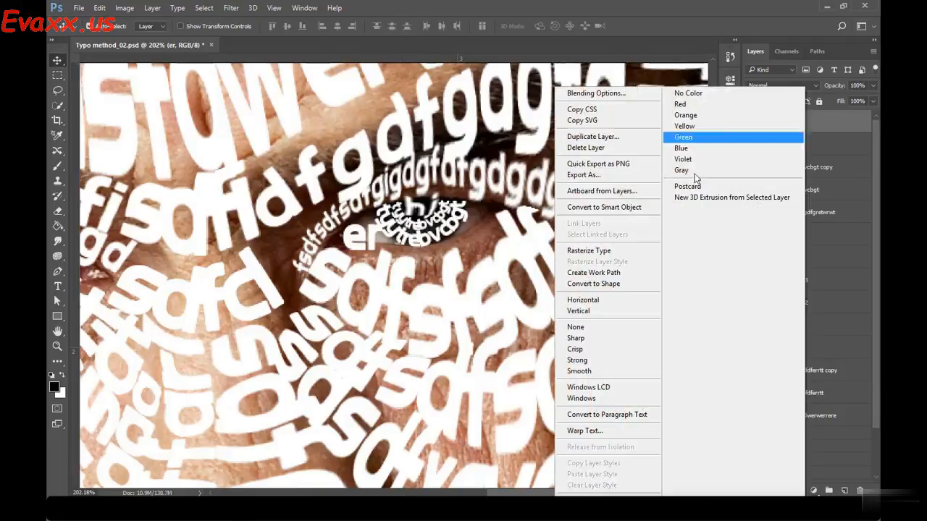
{"action": "left_click", "coordinate": [589, 210]}
{"action": "left_click", "coordinate": [99, 8]}
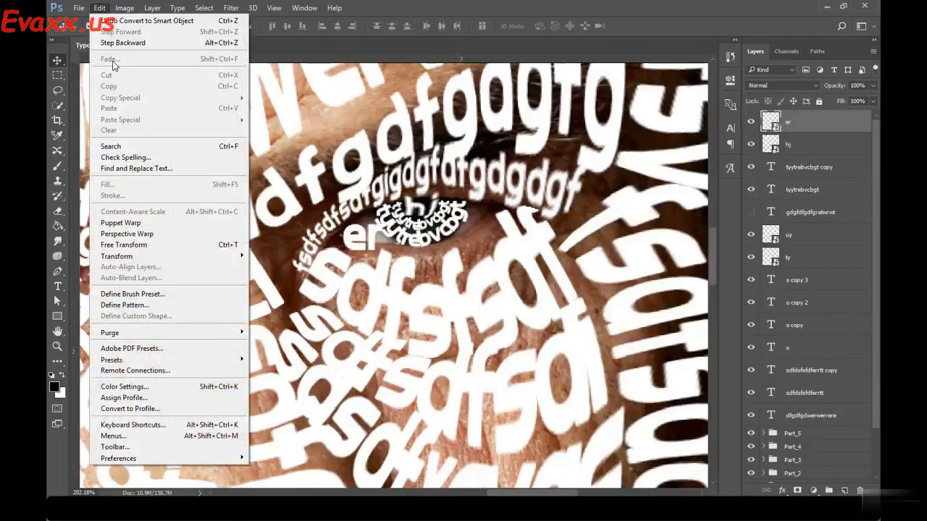
{"action": "mouse_move", "coordinate": [145, 257]}
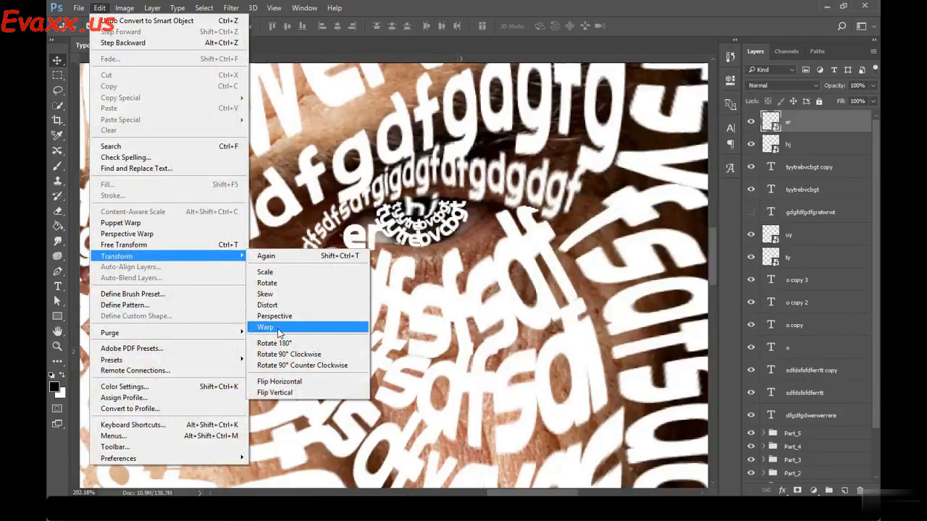
{"action": "left_click", "coordinate": [290, 327]}
{"action": "left_click_drag", "start_coordinate": [342, 228], "coordinate": [373, 263]}
{"action": "mouse_move", "coordinate": [383, 238]}
{"action": "left_mouse_down"}
{"action": "mouse_move", "coordinate": [396, 241]}
{"action": "mouse_move", "coordinate": [385, 241]}
{"action": "left_mouse_up"}
{"action": "key", "text": "Return"}
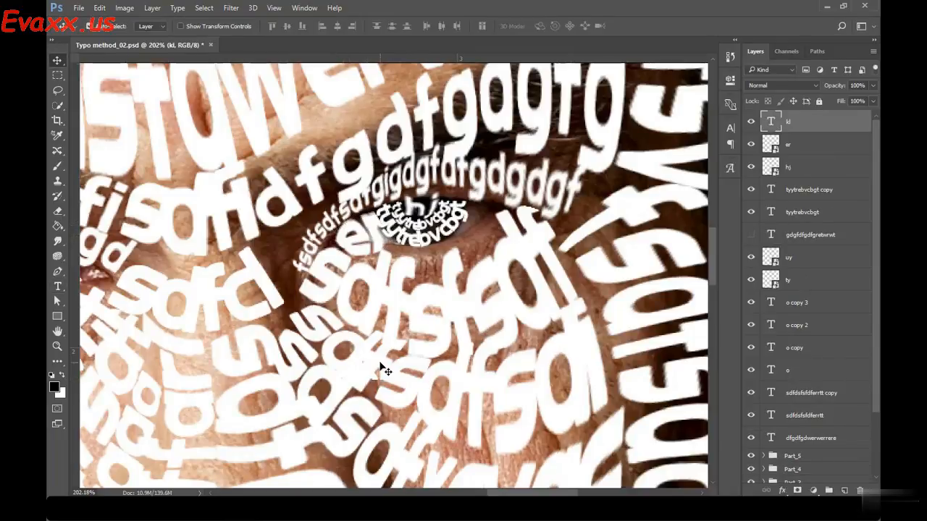
Move the "kl" text from the cheek onto the white near the eye's outer corner and convert its layer to a Smart Object
{"action": "left_click_drag", "start_coordinate": [381, 369], "coordinate": [495, 310]}
{"action": "right_click", "coordinate": [809, 120]}
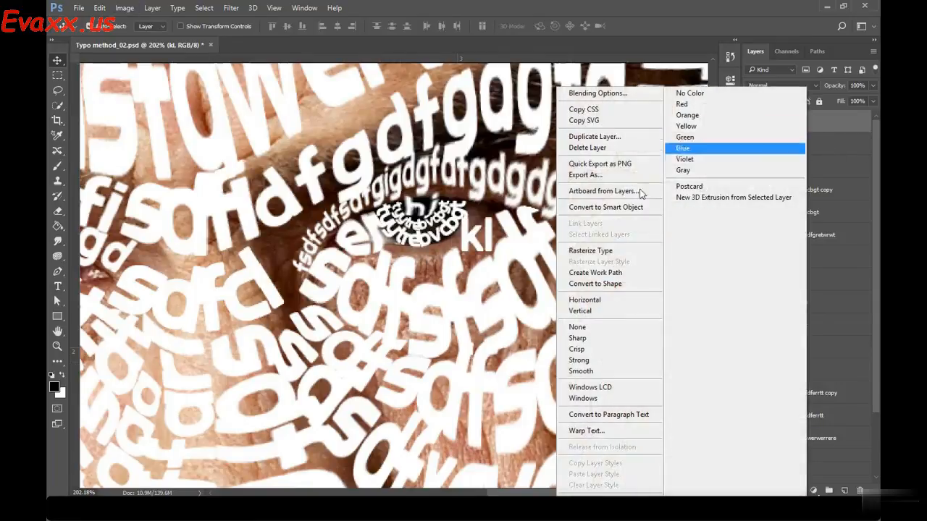
{"action": "left_click", "coordinate": [601, 262]}
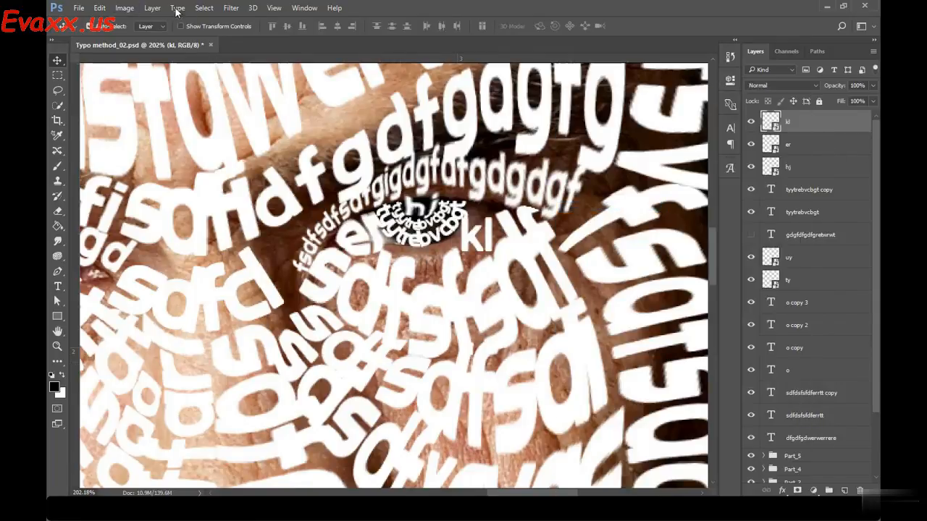
Warp the "kl" text to fit the white between the iris and the eye's outer corner
{"action": "left_click", "coordinate": [99, 8]}
{"action": "mouse_move", "coordinate": [149, 257]}
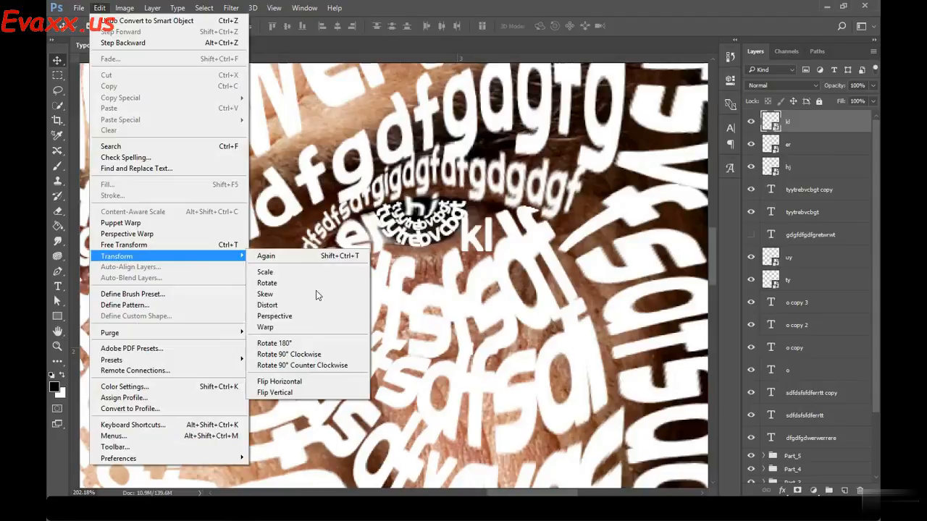
{"action": "left_click", "coordinate": [287, 327]}
{"action": "mouse_move", "coordinate": [493, 226]}
{"action": "left_mouse_down"}
{"action": "mouse_move", "coordinate": [488, 205]}
{"action": "mouse_move", "coordinate": [498, 228]}
{"action": "mouse_move", "coordinate": [490, 217]}
{"action": "mouse_move", "coordinate": [471, 239]}
{"action": "mouse_move", "coordinate": [482, 217]}
{"action": "mouse_move", "coordinate": [478, 226]}
{"action": "left_mouse_up"}
{"action": "key", "text": "Return"}
{"action": "key", "text": "ctrl+0"}
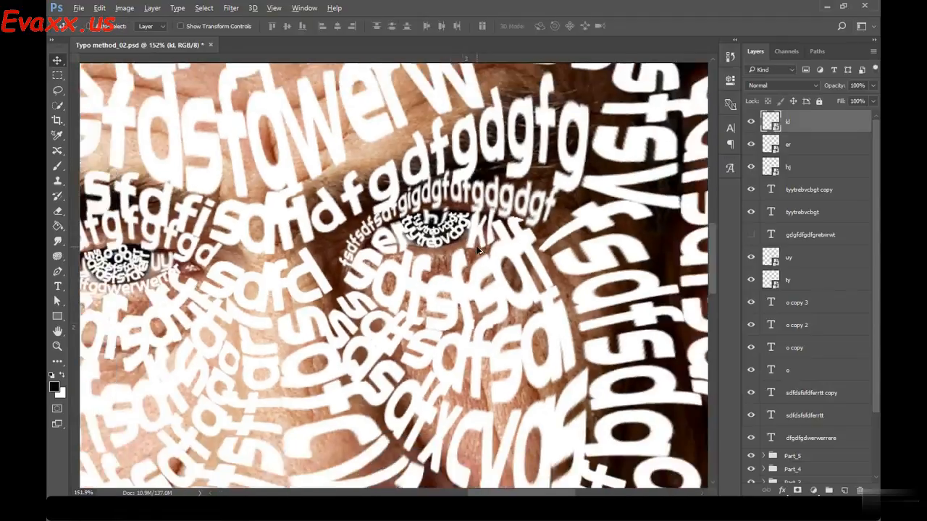
{"action": "scroll", "coordinate": [615, 247], "scroll_direction": "down", "scroll_amount": 2}
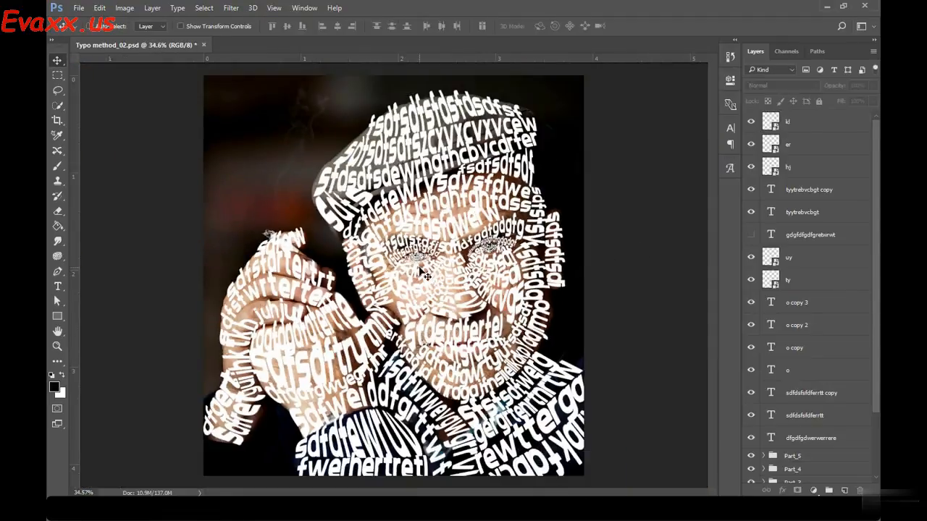
{"action": "scroll", "coordinate": [420, 269], "scroll_direction": "up", "scroll_amount": 2}
{"action": "scroll", "coordinate": [418, 268], "scroll_direction": "down", "scroll_amount": 1}
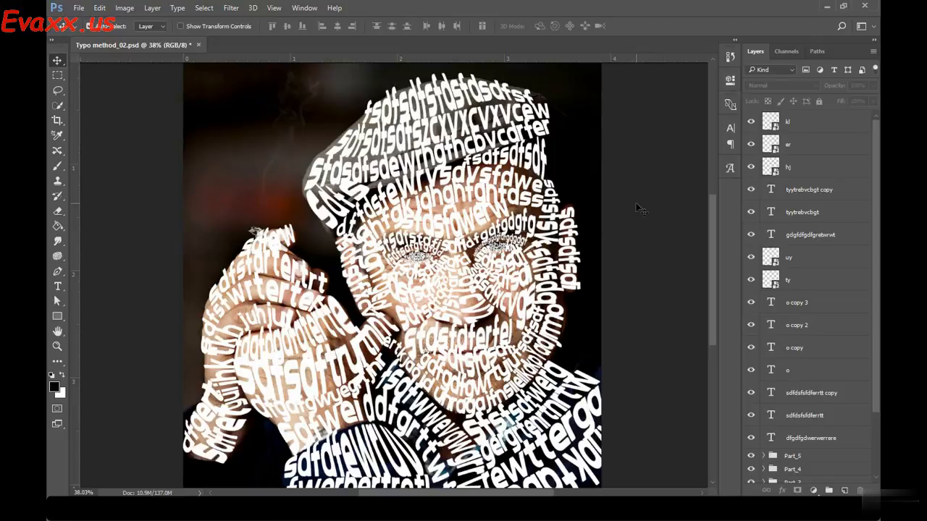
{"action": "scroll", "coordinate": [355, 229], "scroll_direction": "up", "scroll_amount": 1}
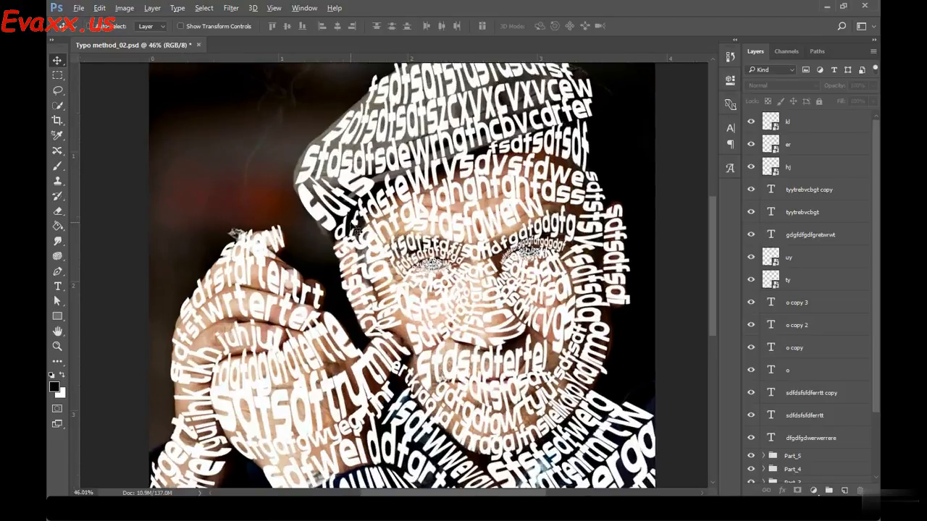
{"action": "scroll", "coordinate": [355, 228], "scroll_direction": "down", "scroll_amount": 1}
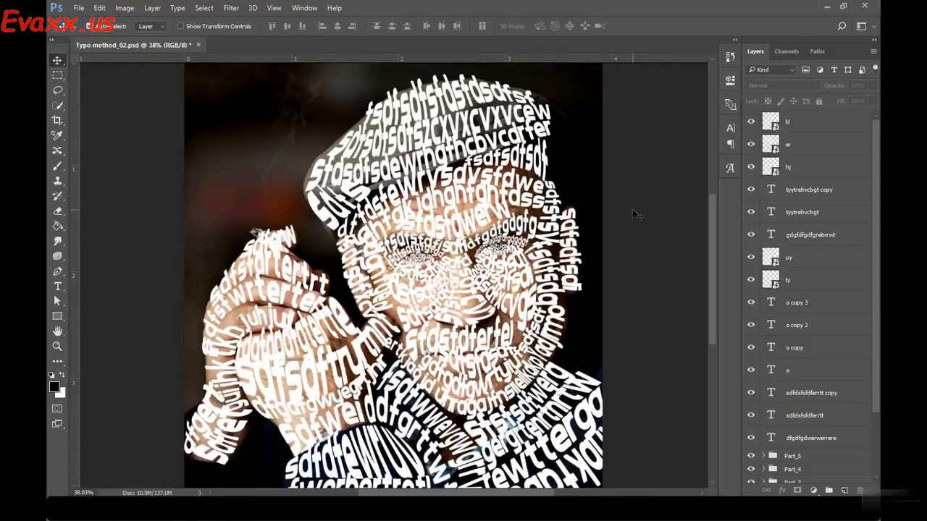
Bring up the Puppet Warp mesh on the "kl" text at the eye's outer corner, examine it closely and exit the command
{"action": "left_click", "coordinate": [796, 123]}
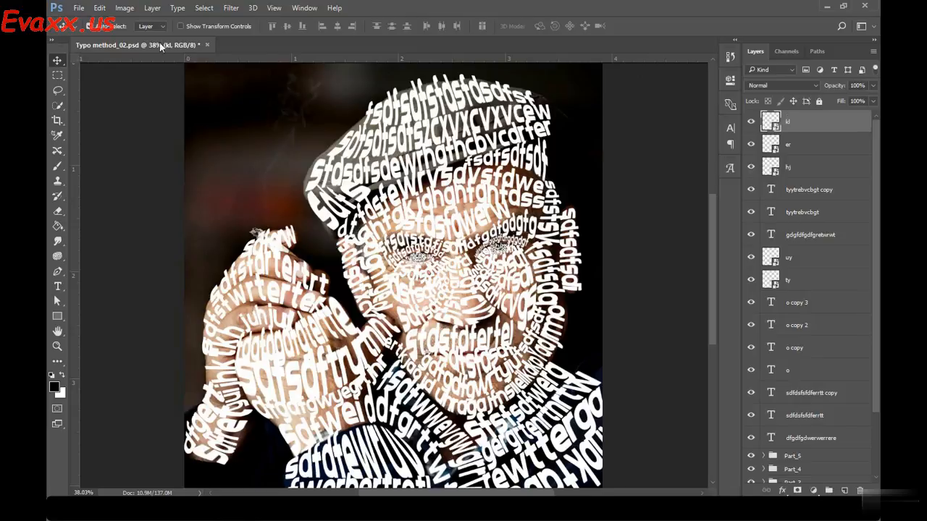
{"action": "left_click", "coordinate": [96, 9]}
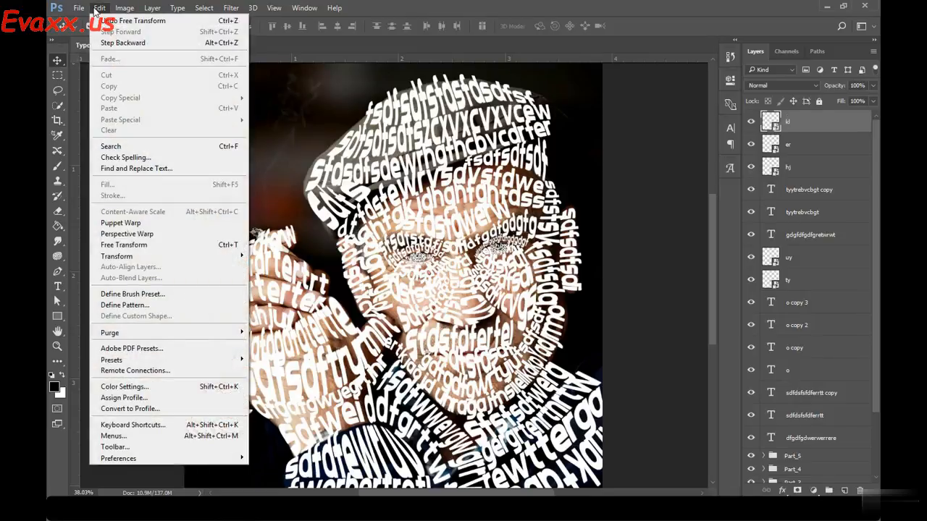
{"action": "left_click", "coordinate": [133, 224]}
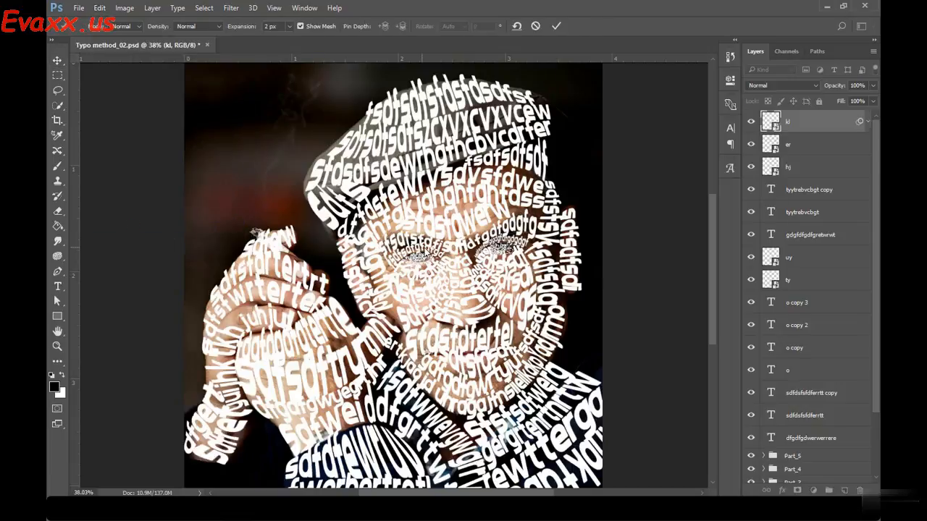
{"action": "scroll", "coordinate": [525, 260], "scroll_direction": "up", "scroll_amount": 2}
{"action": "scroll", "coordinate": [526, 262], "scroll_direction": "up", "scroll_amount": 6}
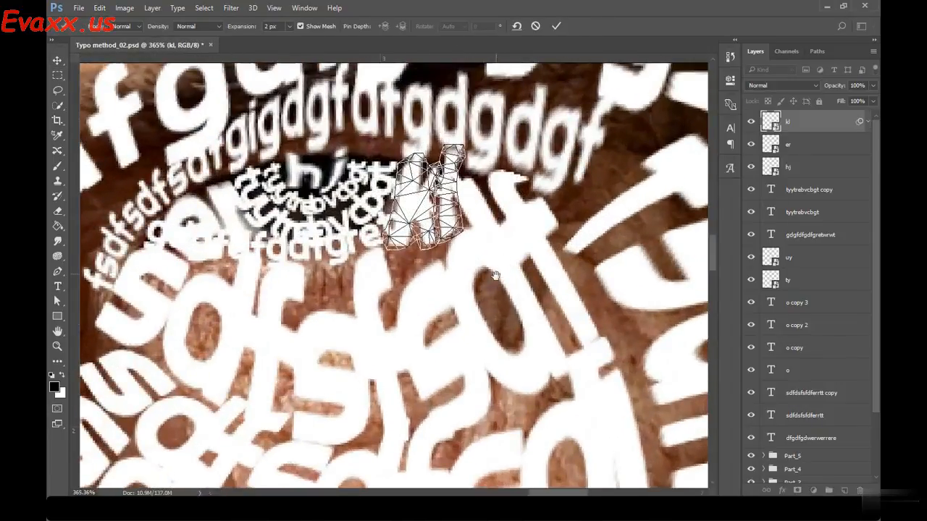
{"action": "left_click_drag", "start_coordinate": [497, 278], "coordinate": [504, 319]}
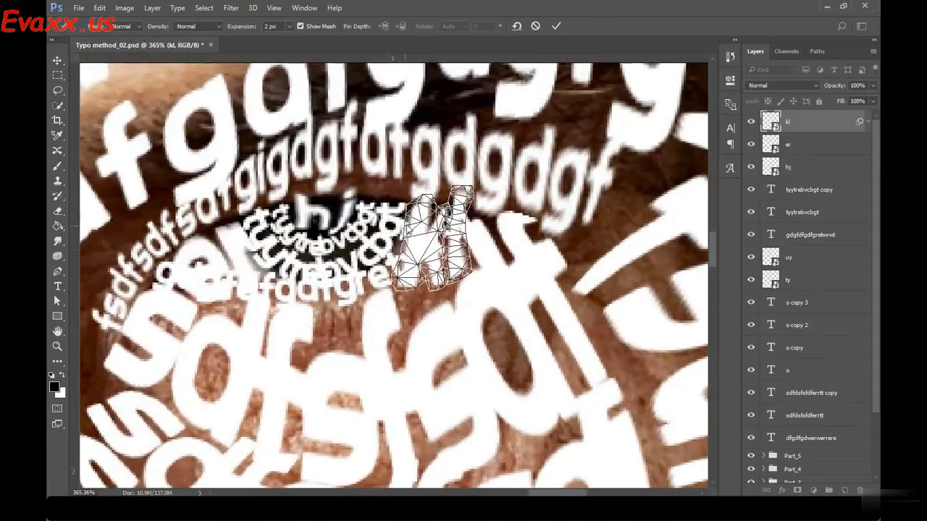
{"action": "scroll", "coordinate": [439, 235], "scroll_direction": "up", "scroll_amount": 1}
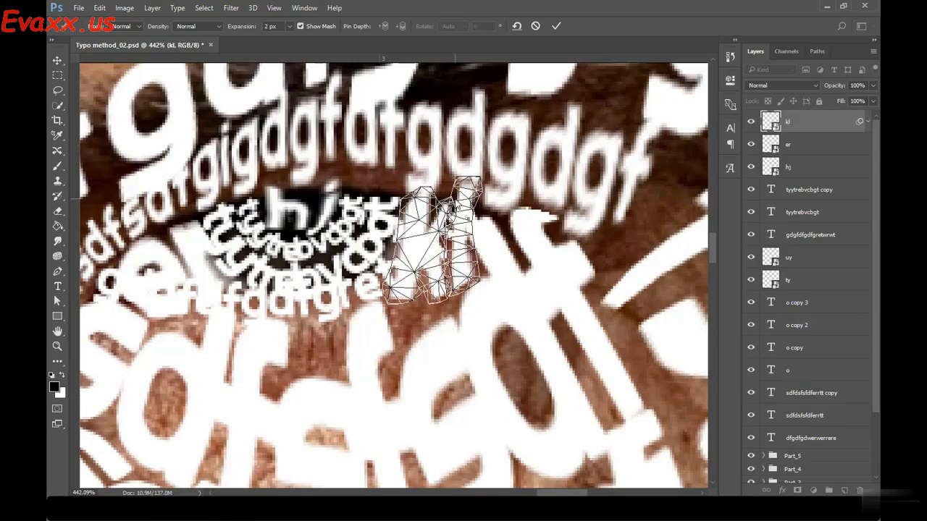
{"action": "key", "text": "Return"}
Select the "sdfsdfsdi" text on the ear and bring up its Puppet Warp mesh
{"action": "scroll", "coordinate": [441, 224], "scroll_direction": "down", "scroll_amount": 8}
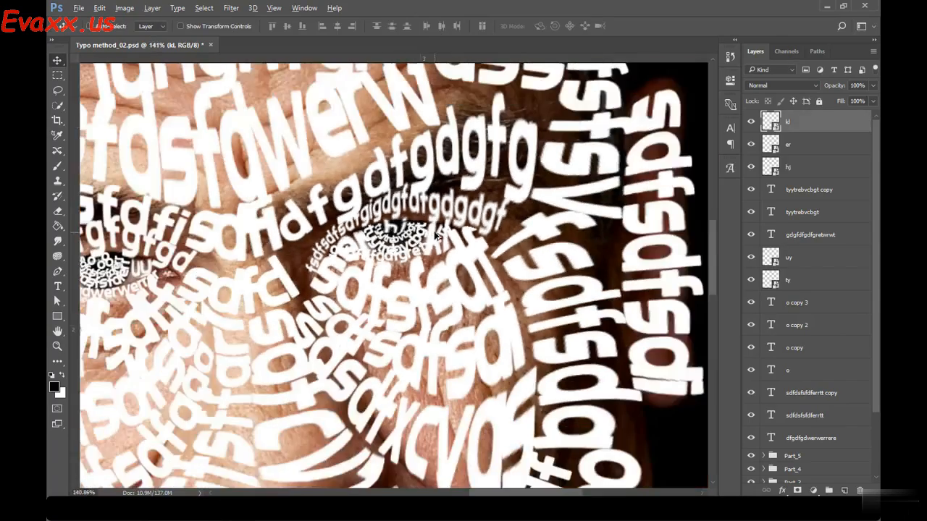
{"action": "scroll", "coordinate": [365, 264], "scroll_direction": "down", "scroll_amount": 1}
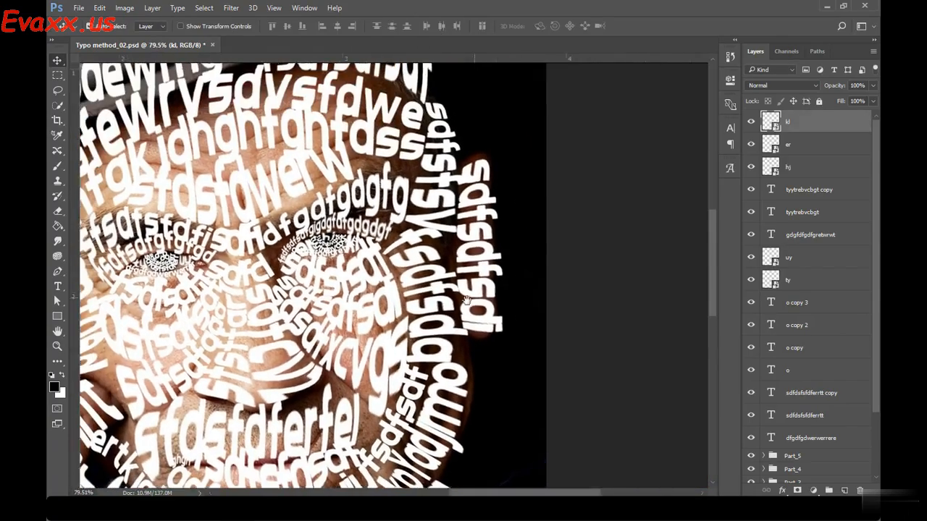
{"action": "scroll", "coordinate": [478, 243], "scroll_direction": "down", "scroll_amount": 1}
{"action": "left_click", "coordinate": [474, 239]}
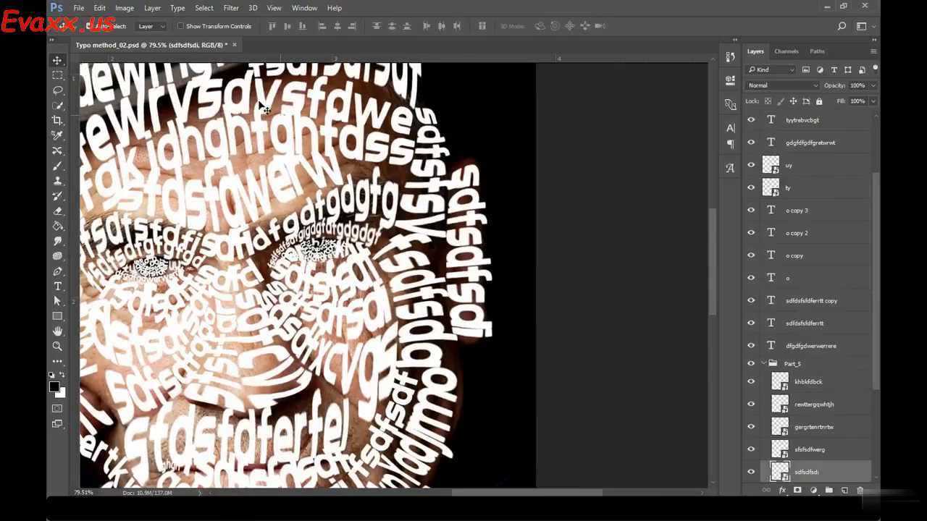
{"action": "left_click", "coordinate": [100, 7]}
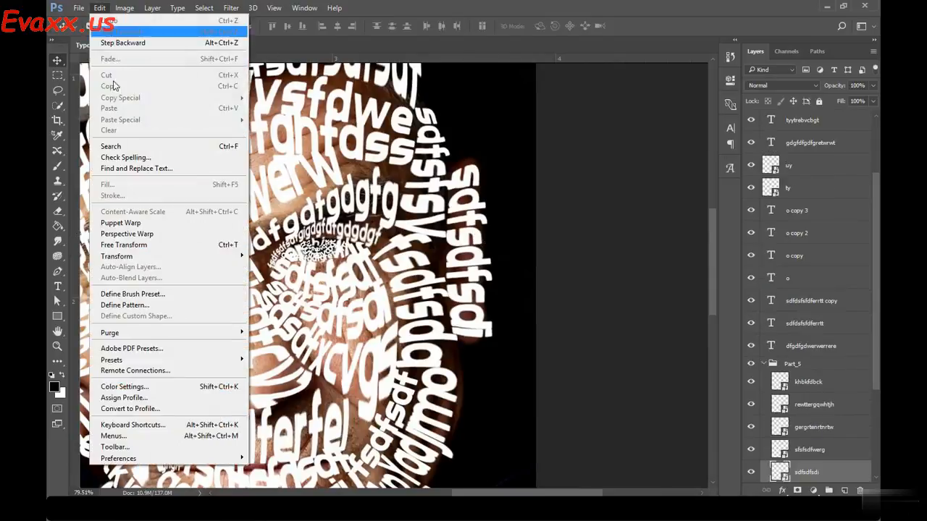
{"action": "left_click", "coordinate": [142, 223]}
{"action": "scroll", "coordinate": [502, 293], "scroll_direction": "up", "scroll_amount": 3}
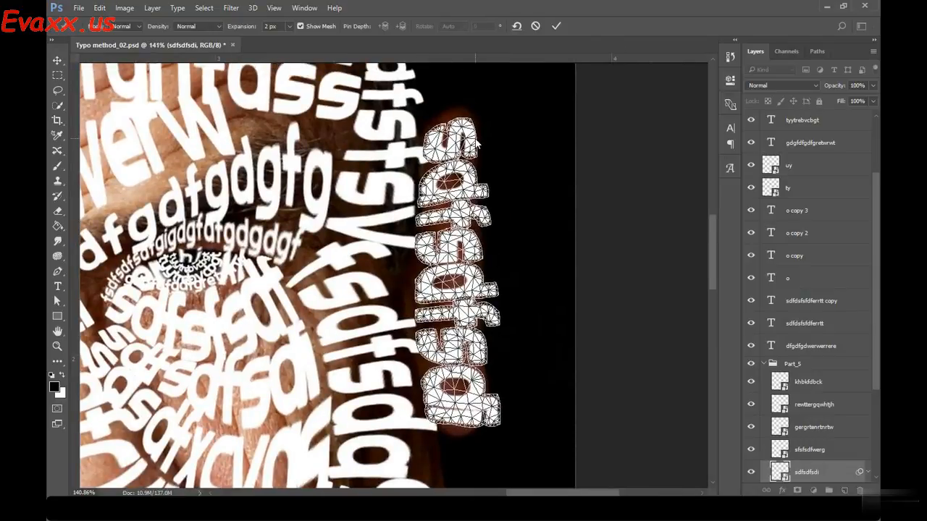
{"action": "scroll", "coordinate": [478, 286], "scroll_direction": "up", "scroll_amount": 2}
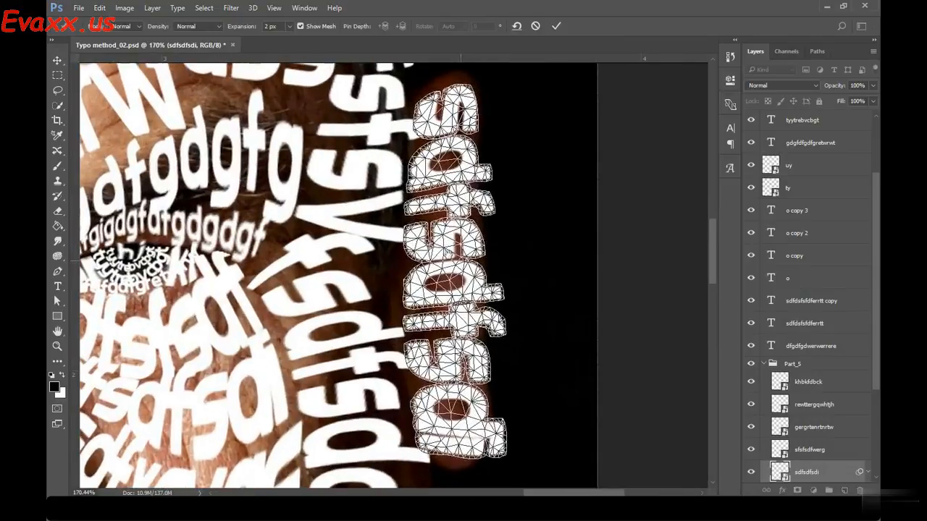
{"action": "scroll", "coordinate": [448, 253], "scroll_direction": "up", "scroll_amount": 1}
{"action": "left_click_drag", "start_coordinate": [474, 240], "coordinate": [477, 239]}
{"action": "left_click_drag", "start_coordinate": [490, 160], "coordinate": [481, 187]}
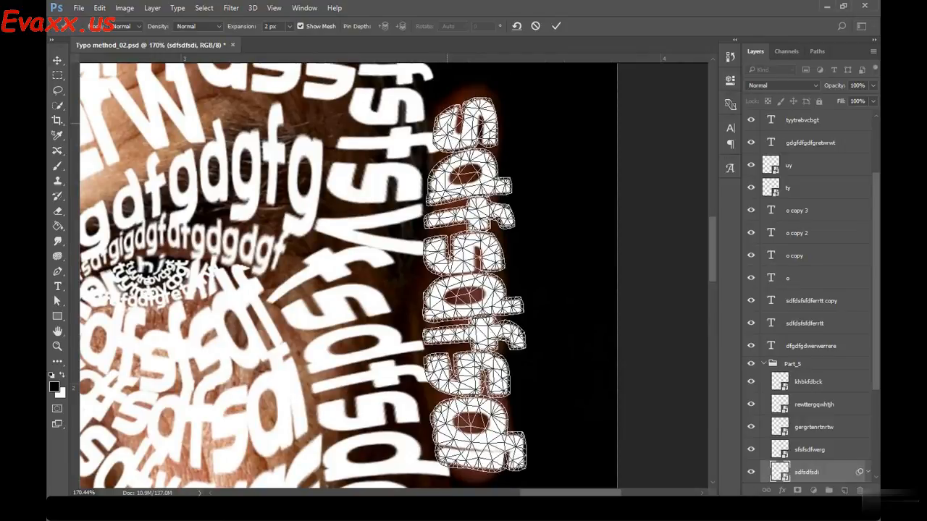
Try to widen the uppermost "s" of the ear text toward both edges of the ear with Puppet Warp pins
{"action": "left_click", "coordinate": [443, 118]}
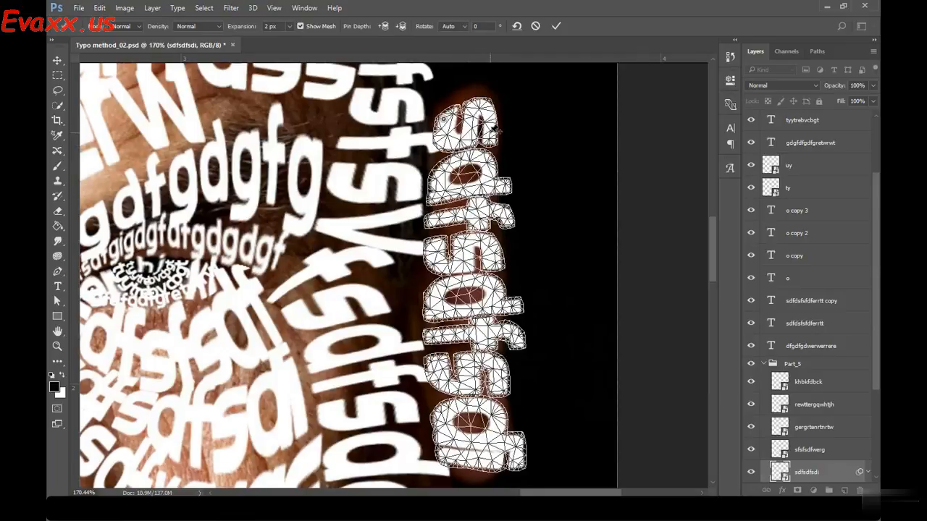
{"action": "mouse_move", "coordinate": [492, 128]}
{"action": "left_mouse_down"}
{"action": "mouse_move", "coordinate": [498, 142]}
{"action": "mouse_move", "coordinate": [490, 136]}
{"action": "mouse_move", "coordinate": [499, 107]}
{"action": "mouse_move", "coordinate": [520, 101]}
{"action": "mouse_move", "coordinate": [508, 129]}
{"action": "left_mouse_up"}
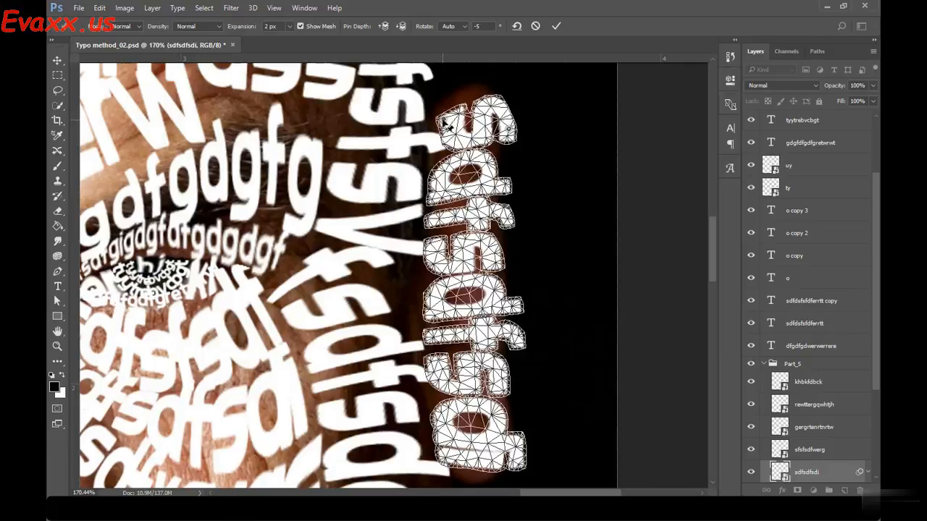
{"action": "mouse_move", "coordinate": [511, 131]}
{"action": "left_mouse_down"}
{"action": "mouse_move", "coordinate": [516, 107]}
{"action": "mouse_move", "coordinate": [496, 128]}
{"action": "mouse_move", "coordinate": [505, 129]}
{"action": "left_mouse_up"}
{"action": "left_click_drag", "start_coordinate": [448, 124], "coordinate": [434, 105]}
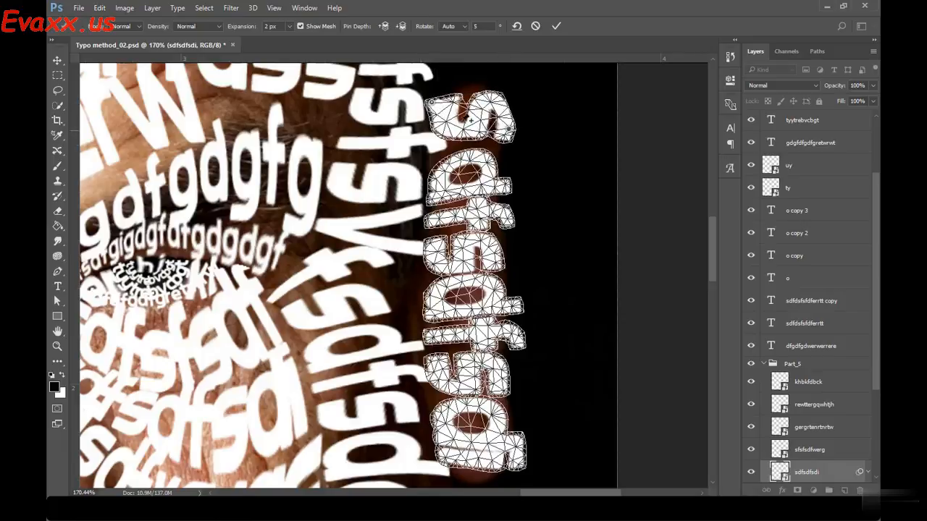
{"action": "left_click_drag", "start_coordinate": [433, 103], "coordinate": [436, 104]}
{"action": "key", "text": "Return"}
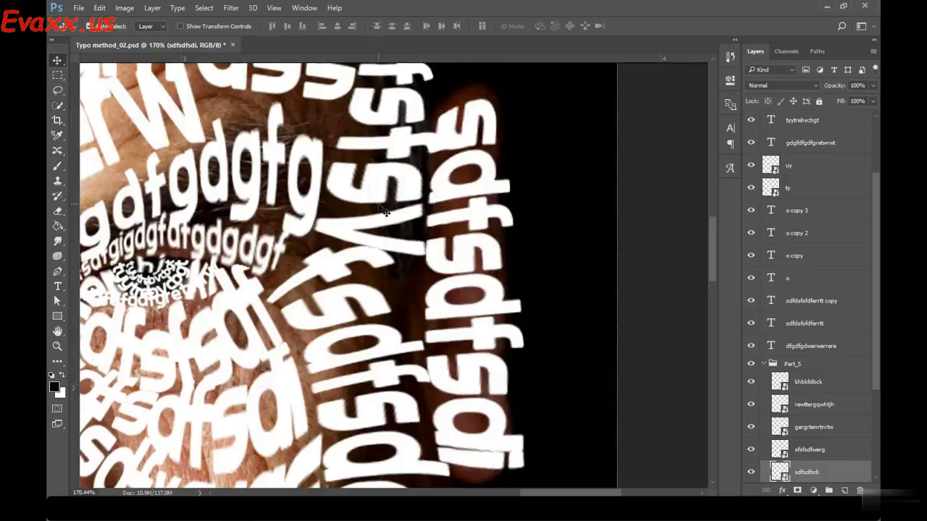
Select the uppermost row of text on the cap and bring up its Puppet Warp mesh
{"action": "scroll", "coordinate": [408, 284], "scroll_direction": "down", "scroll_amount": 5, "text": "alt"}
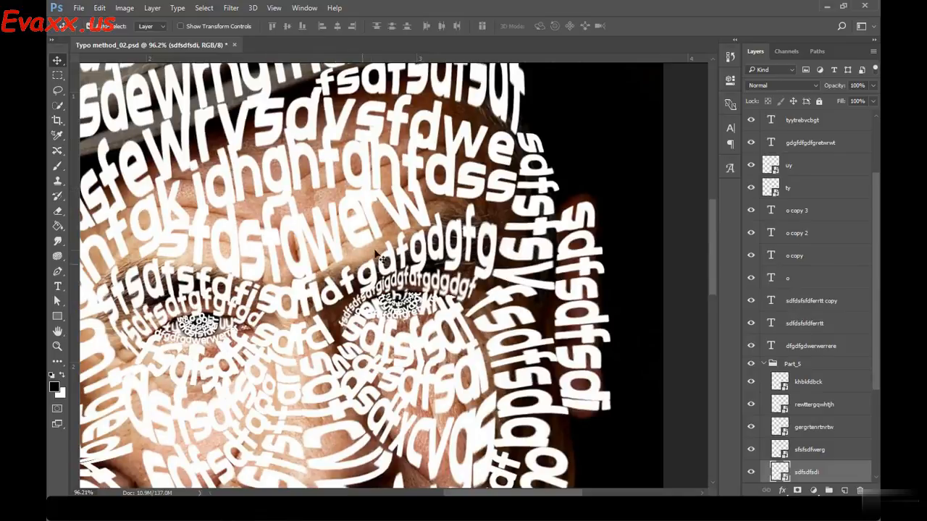
{"action": "left_click_drag", "start_coordinate": [350, 234], "coordinate": [492, 308]}
{"action": "scroll", "coordinate": [356, 212], "scroll_direction": "up", "scroll_amount": 3}
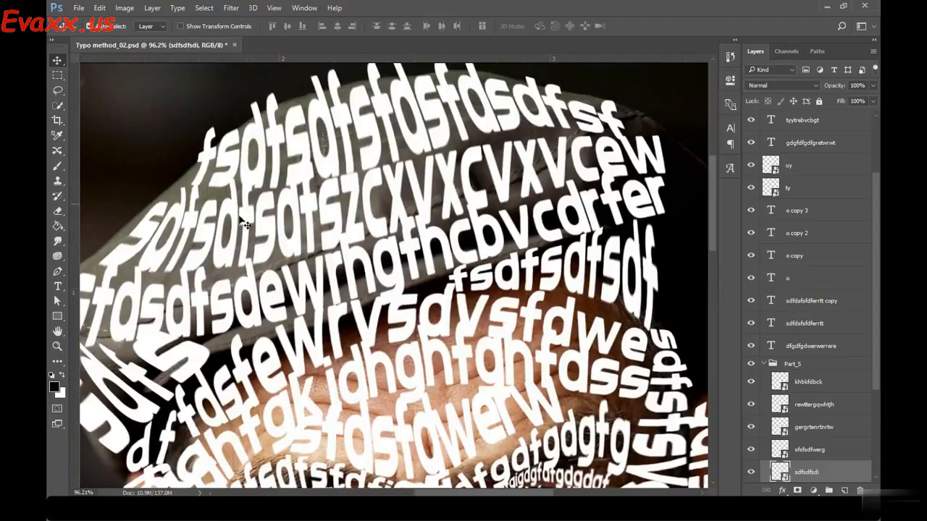
{"action": "left_click_drag", "start_coordinate": [285, 233], "coordinate": [310, 257]}
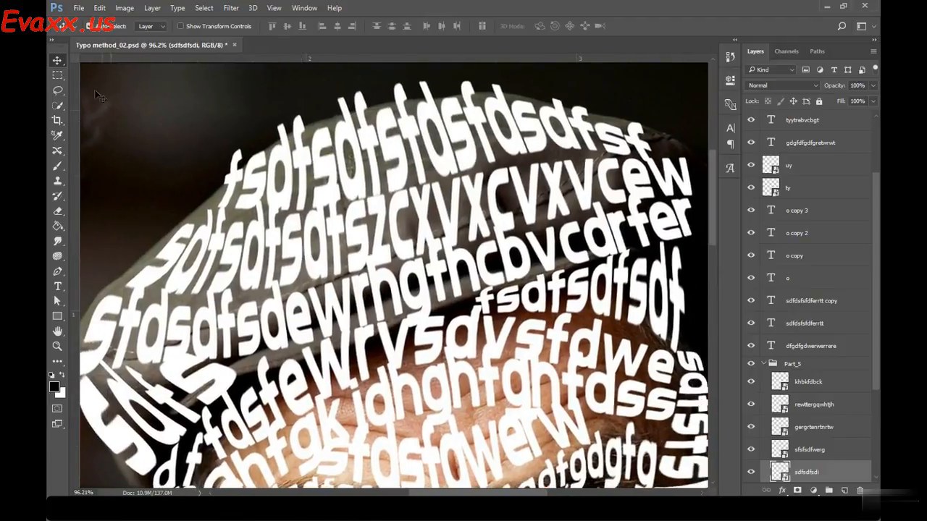
{"action": "scroll", "coordinate": [375, 200], "scroll_direction": "down", "scroll_amount": 1}
{"action": "left_click_drag", "start_coordinate": [484, 183], "coordinate": [434, 238]}
{"action": "left_click", "coordinate": [375, 187]}
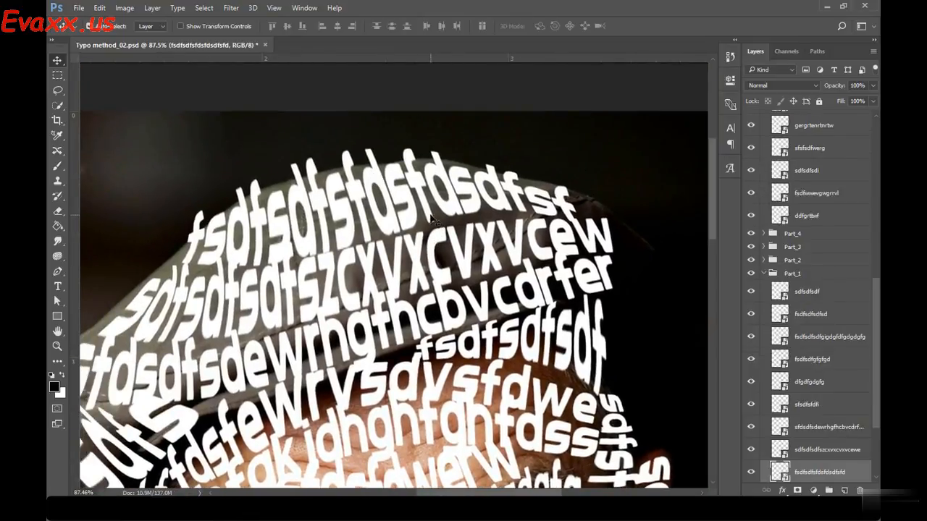
{"action": "left_click", "coordinate": [99, 8]}
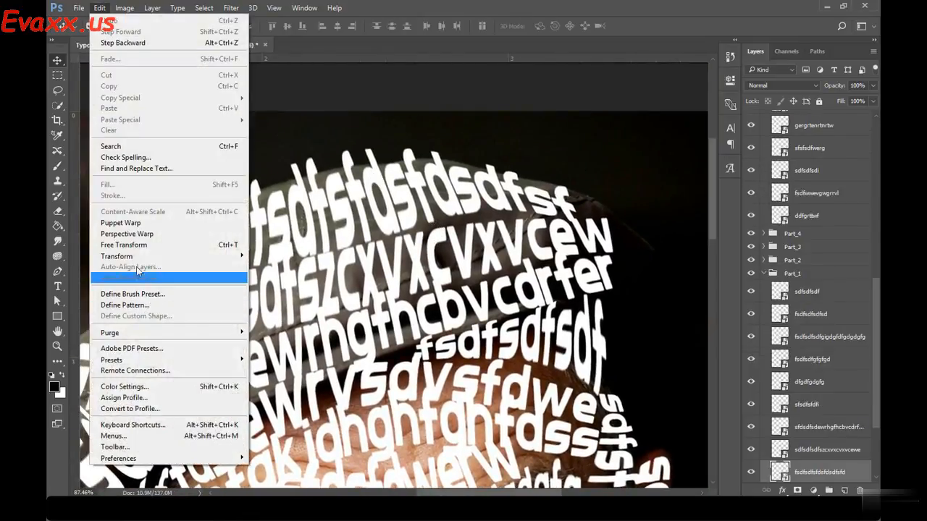
{"action": "left_click", "coordinate": [136, 224]}
{"action": "scroll", "coordinate": [352, 137], "scroll_direction": "up", "scroll_amount": 6}
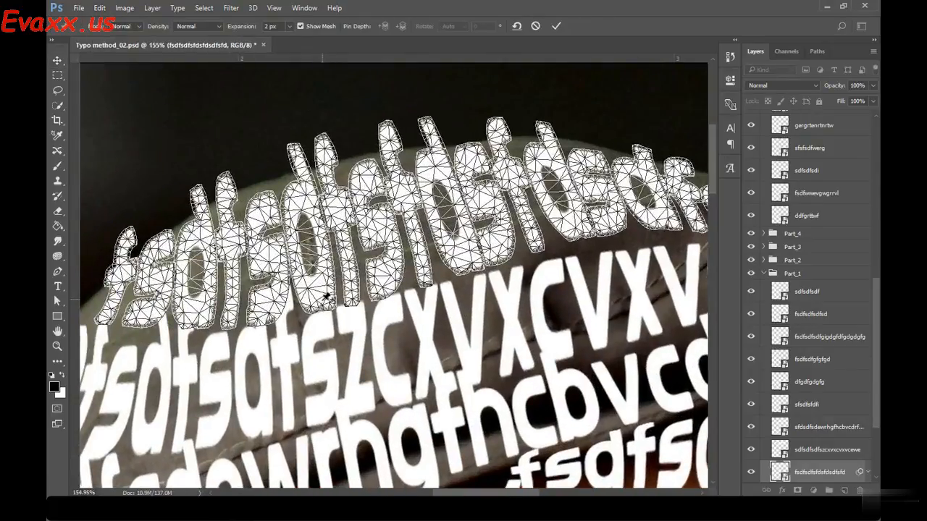
Pull the stem of the second "d" down to the cap's edge, restore its bowl's shape and apply the warp
{"action": "left_click", "coordinate": [319, 296]}
{"action": "left_click", "coordinate": [294, 150]}
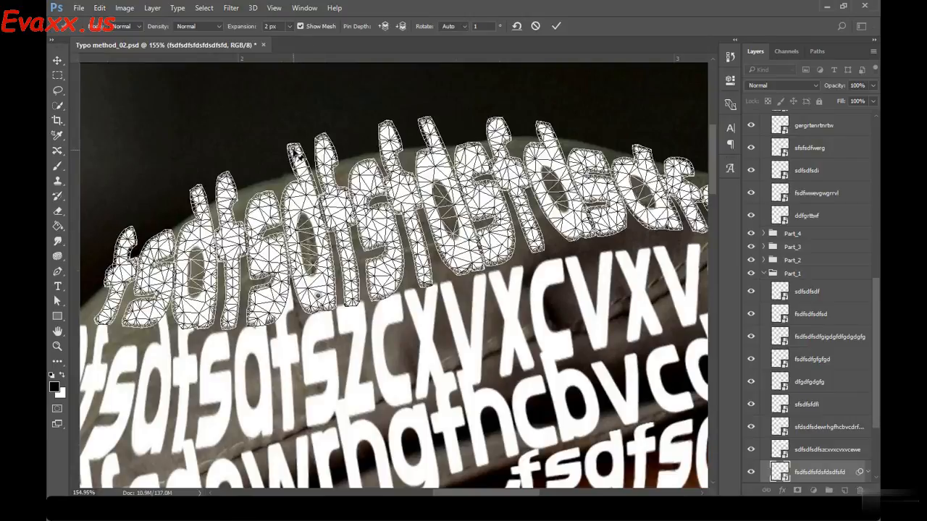
{"action": "left_click_drag", "start_coordinate": [294, 150], "coordinate": [302, 176]}
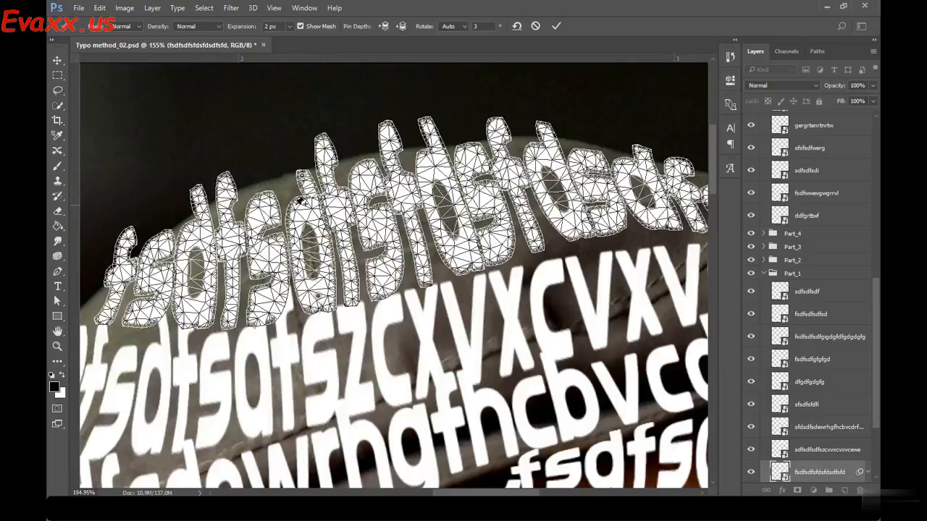
{"action": "left_click", "coordinate": [292, 210]}
{"action": "mouse_move", "coordinate": [297, 212]}
{"action": "left_mouse_down"}
{"action": "mouse_move", "coordinate": [291, 185]}
{"action": "mouse_move", "coordinate": [295, 203]}
{"action": "left_mouse_up"}
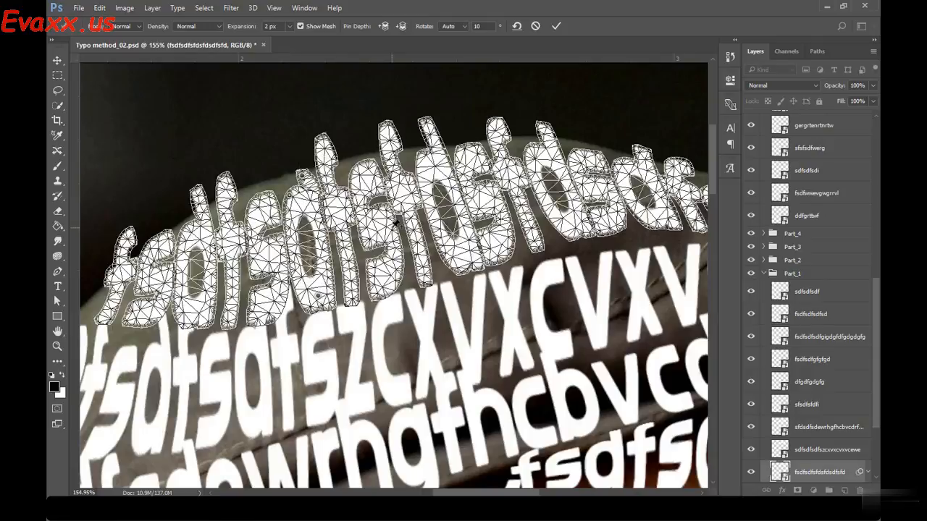
{"action": "key", "text": "Return"}
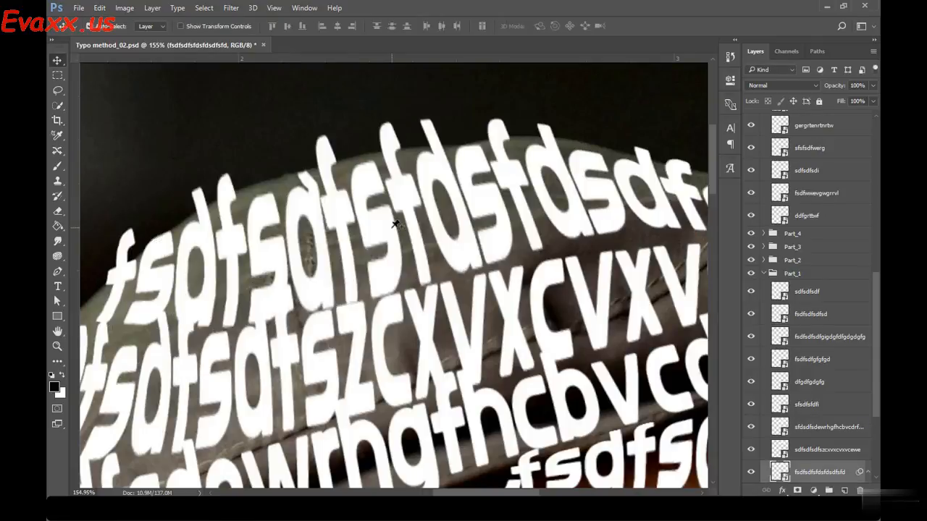
Reopen Puppet Warp on the row and pull the tall "f", "d" and "f" near the crown down to the cap's outline
{"action": "left_click", "coordinate": [100, 8]}
{"action": "left_click", "coordinate": [163, 221]}
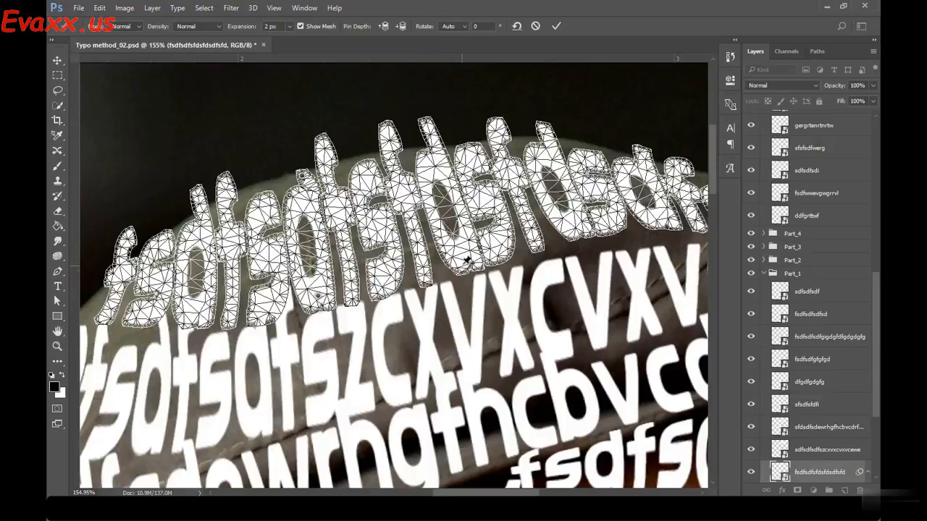
{"action": "left_click", "coordinate": [429, 124]}
{"action": "left_click_drag", "start_coordinate": [427, 123], "coordinate": [432, 139]}
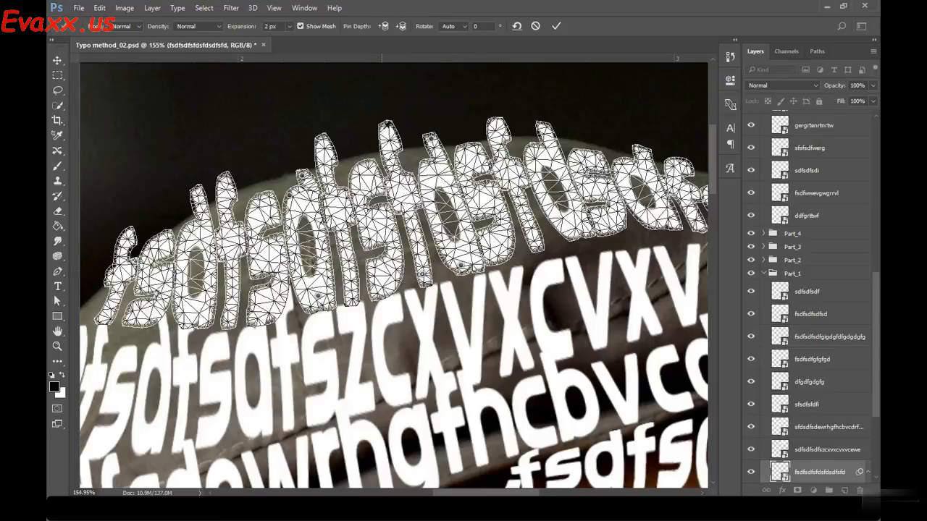
{"action": "left_click_drag", "start_coordinate": [389, 135], "coordinate": [398, 155]}
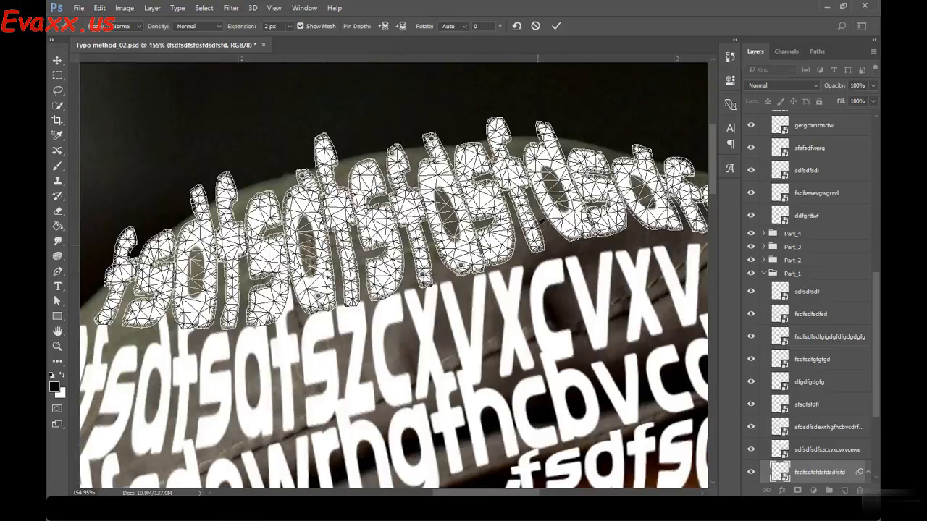
{"action": "left_click", "coordinate": [497, 128]}
{"action": "left_click_drag", "start_coordinate": [500, 142], "coordinate": [500, 152]}
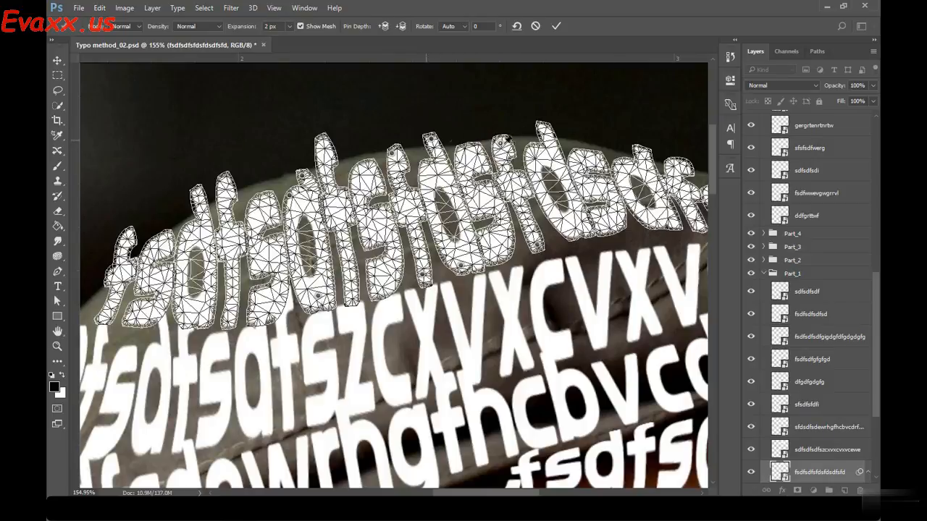
Try to pull the row's final "f" outward along the cap's edge with Puppet Warp pins
{"action": "scroll", "coordinate": [394, 280], "scroll_direction": "right", "scroll_amount": 3}
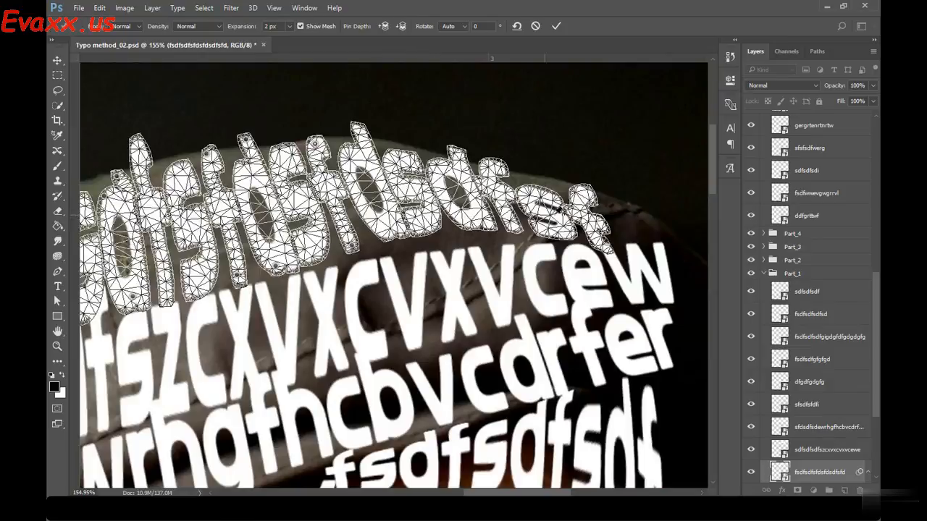
{"action": "scroll", "coordinate": [507, 210], "scroll_direction": "right", "scroll_amount": 3}
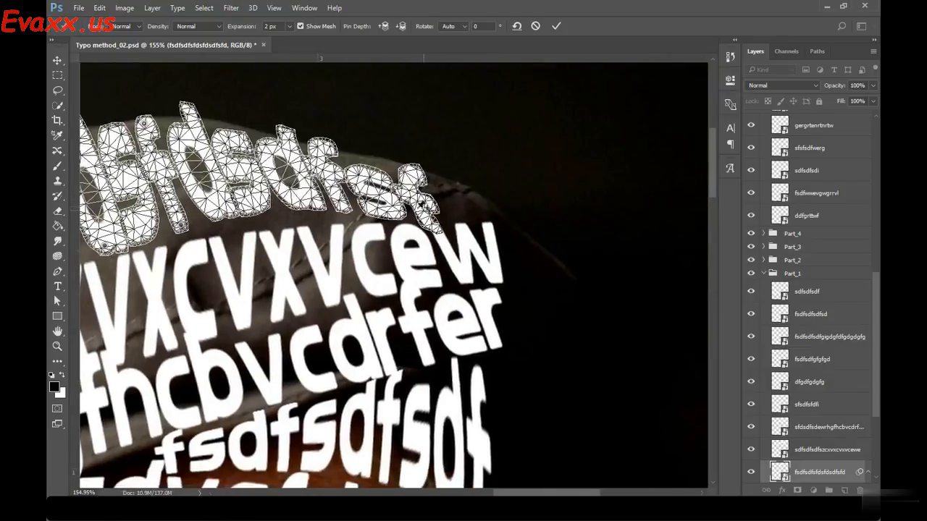
{"action": "left_click", "coordinate": [397, 189]}
{"action": "left_click_drag", "start_coordinate": [442, 207], "coordinate": [458, 198]}
{"action": "key", "text": "ctrl+z"}
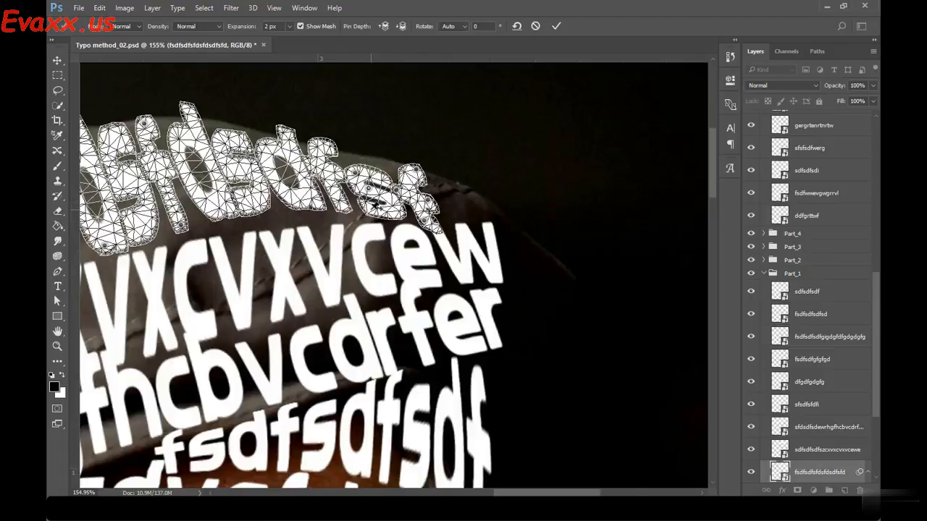
Pin the last "s", swing the final "f" outward and stretch the top of the "s" up to the cap's edge
{"action": "left_click", "coordinate": [371, 209]}
{"action": "left_click_drag", "start_coordinate": [431, 201], "coordinate": [446, 176]}
{"action": "left_click", "coordinate": [427, 183]}
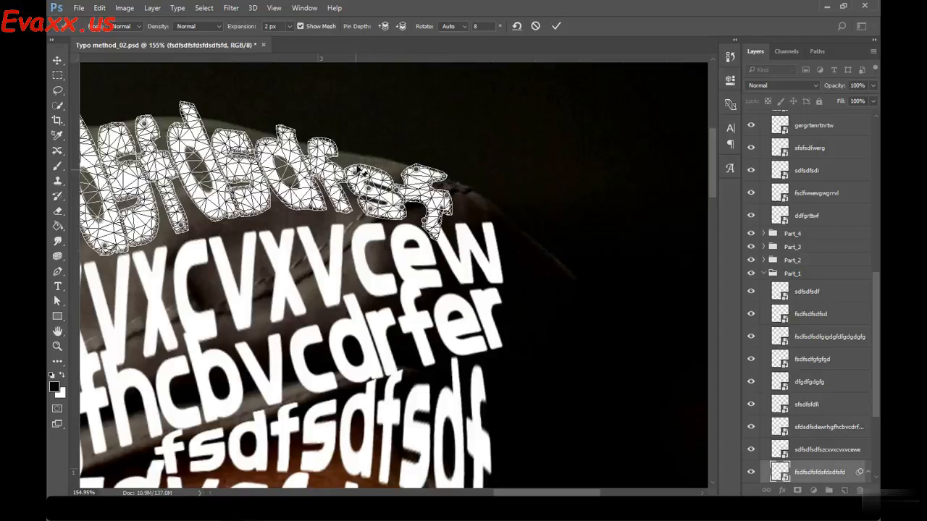
{"action": "left_click_drag", "start_coordinate": [360, 178], "coordinate": [392, 166]}
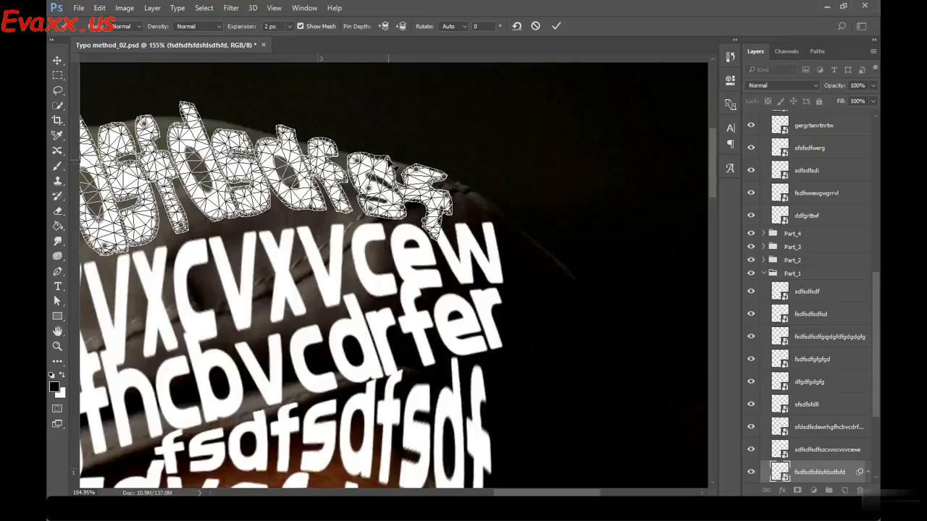
Stretch the "d" and "f" before the row's final "sf" down toward the text row below
{"action": "left_click_drag", "start_coordinate": [264, 244], "coordinate": [322, 262]}
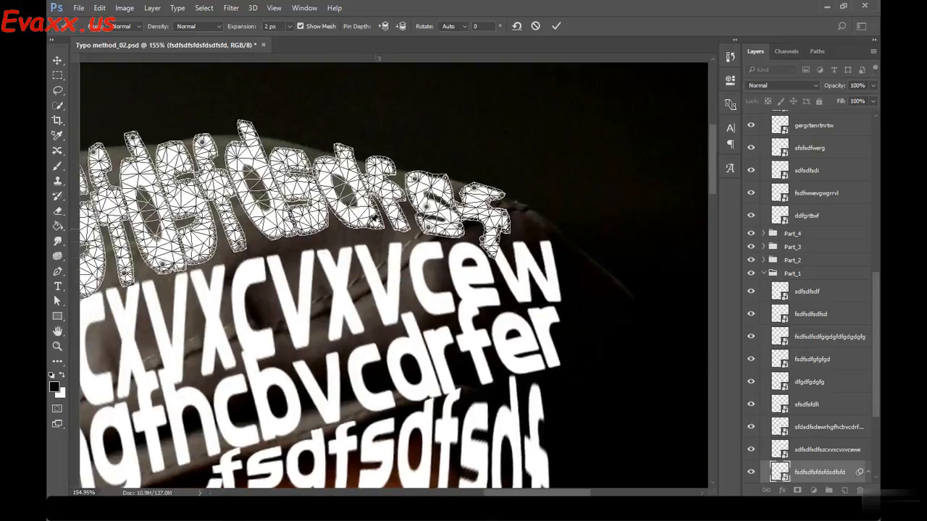
{"action": "left_click_drag", "start_coordinate": [362, 222], "coordinate": [360, 231]}
{"action": "key", "text": "ctrl+z"}
{"action": "left_click", "coordinate": [383, 168]}
{"action": "left_click_drag", "start_coordinate": [399, 227], "coordinate": [400, 262]}
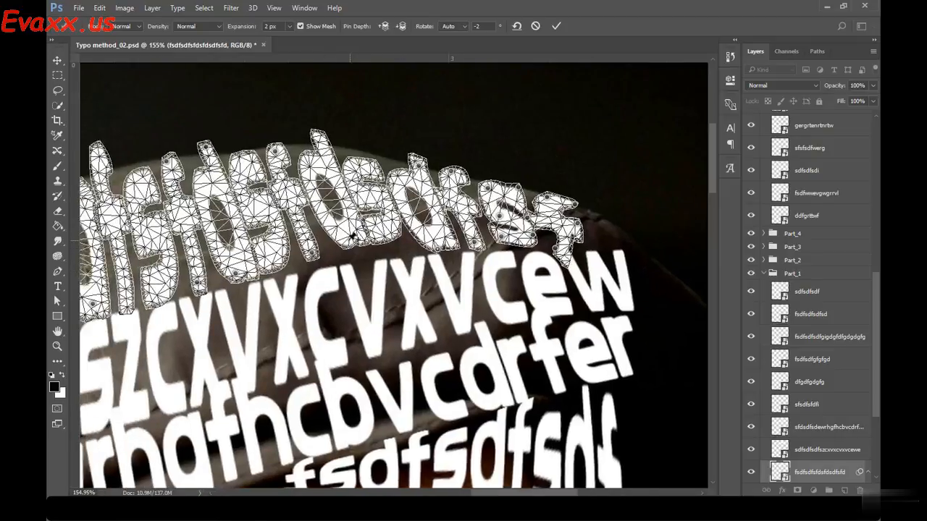
Stretch the "d" just past the crown down toward the row below and adjust the "s" beside it
{"action": "left_click", "coordinate": [382, 229]}
{"action": "left_click", "coordinate": [326, 148]}
{"action": "left_click_drag", "start_coordinate": [351, 250], "coordinate": [376, 201]}
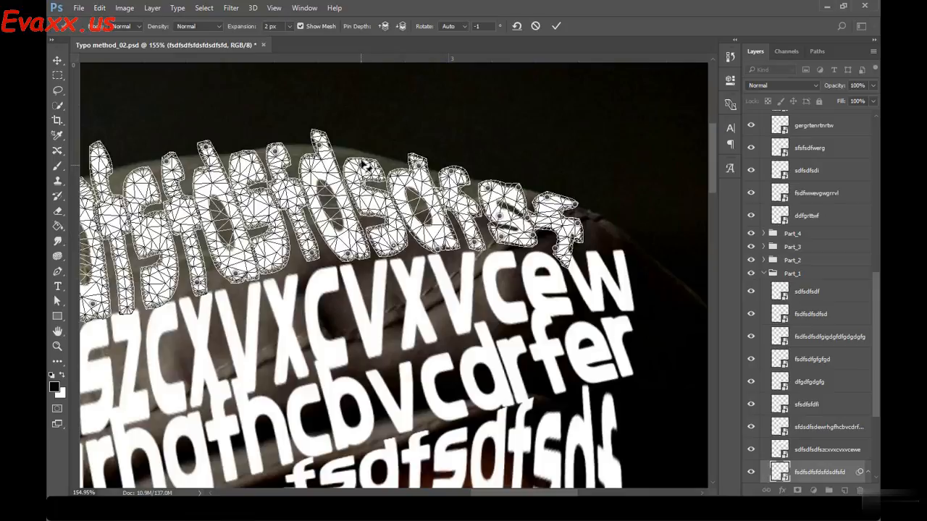
{"action": "left_click_drag", "start_coordinate": [367, 167], "coordinate": [366, 165]}
Pin the opening "f" of the cap's uppermost row and bend its foot outward and down along the cap's edge
{"action": "left_click_drag", "start_coordinate": [293, 288], "coordinate": [529, 251]}
{"action": "left_click_drag", "start_coordinate": [138, 282], "coordinate": [326, 260]}
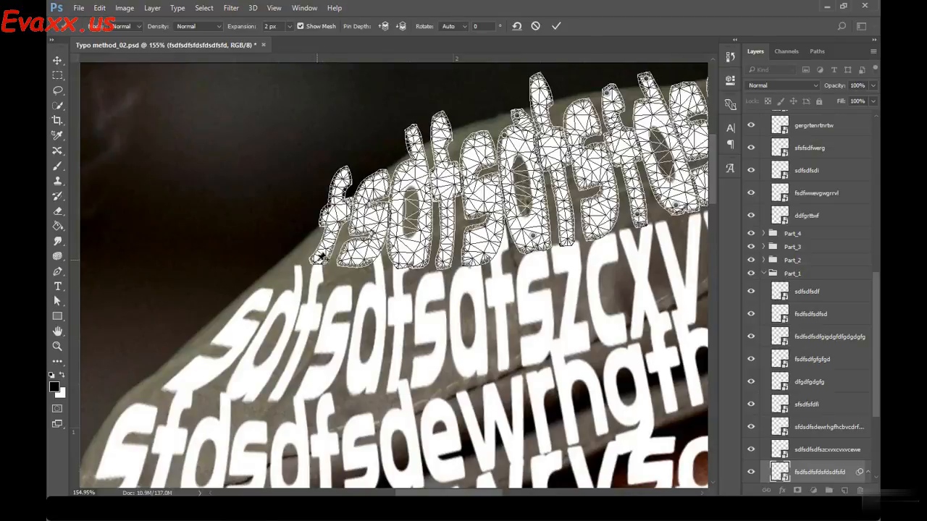
{"action": "left_click", "coordinate": [316, 260]}
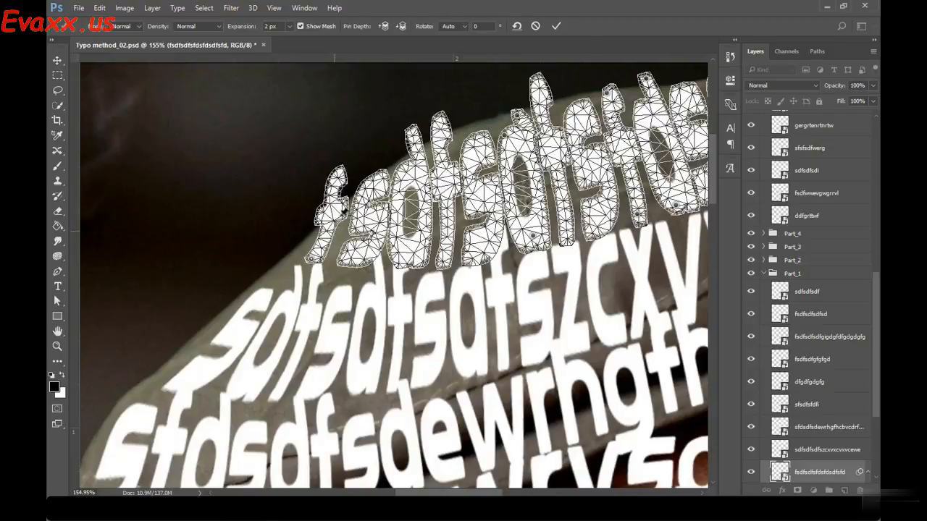
{"action": "left_click_drag", "start_coordinate": [346, 181], "coordinate": [343, 197]}
{"action": "mouse_move", "coordinate": [316, 260]}
{"action": "left_mouse_down"}
{"action": "mouse_move", "coordinate": [299, 265]}
{"action": "mouse_move", "coordinate": [339, 248]}
{"action": "mouse_move", "coordinate": [326, 252]}
{"action": "left_mouse_up"}
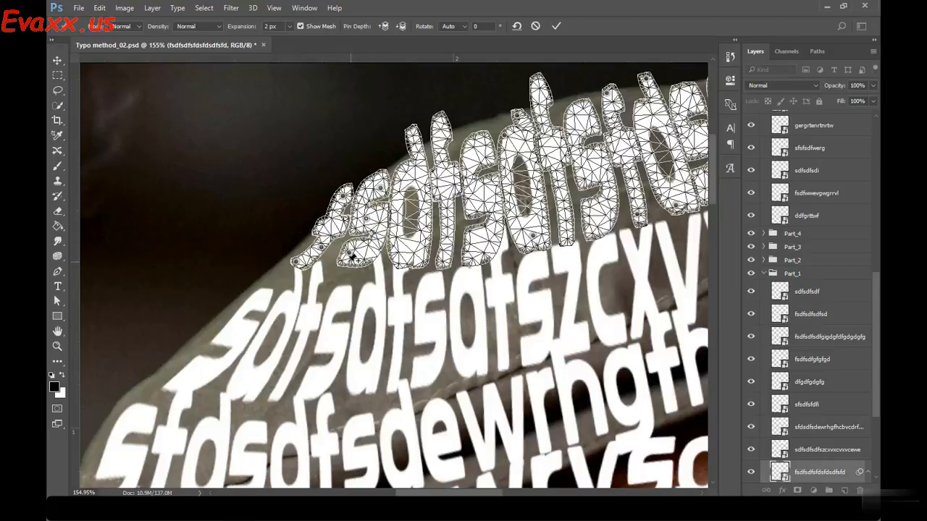
Reshape the first and second "s" at the start of the uppermost row with pins and apply the Puppet Warp
{"action": "left_click_drag", "start_coordinate": [336, 262], "coordinate": [341, 262]}
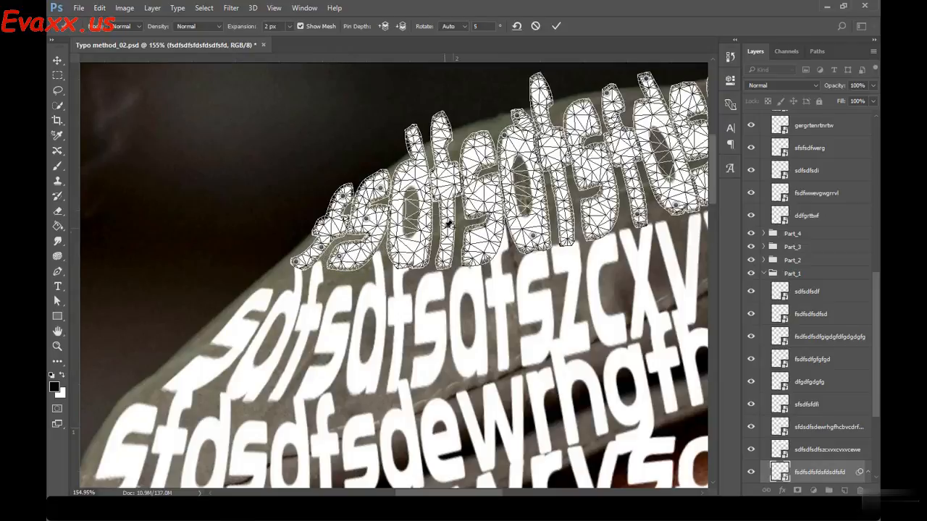
{"action": "left_click", "coordinate": [496, 251]}
{"action": "left_click_drag", "start_coordinate": [480, 143], "coordinate": [478, 137]}
{"action": "scroll", "coordinate": [505, 207], "scroll_direction": "down", "scroll_amount": 1}
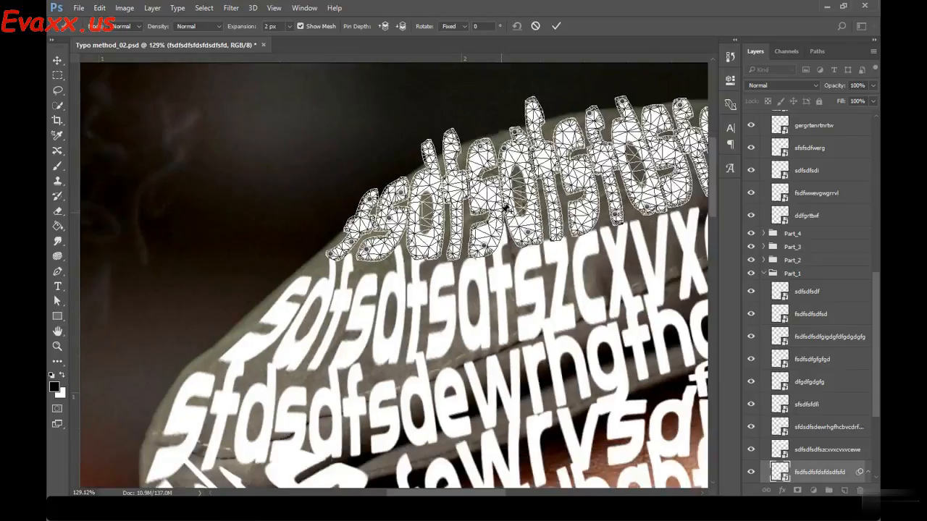
{"action": "key", "text": "Return"}
{"action": "scroll", "coordinate": [505, 218], "scroll_direction": "down", "scroll_amount": 3}
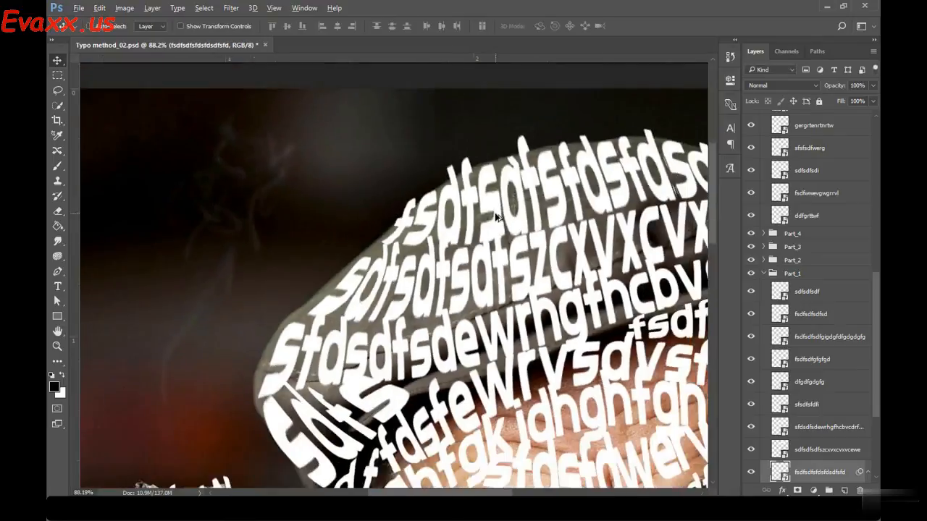
Start Puppet Warp on the "sfdsfdwerw" forehead row and pull its final "w" outward into the gap beside it
{"action": "left_click_drag", "start_coordinate": [505, 225], "coordinate": [304, 217]}
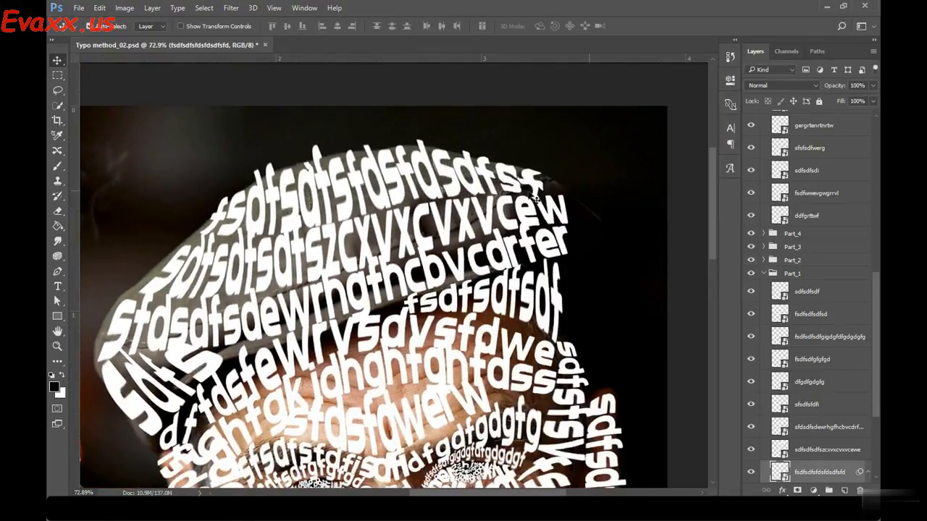
{"action": "left_click_drag", "start_coordinate": [185, 320], "coordinate": [250, 192]}
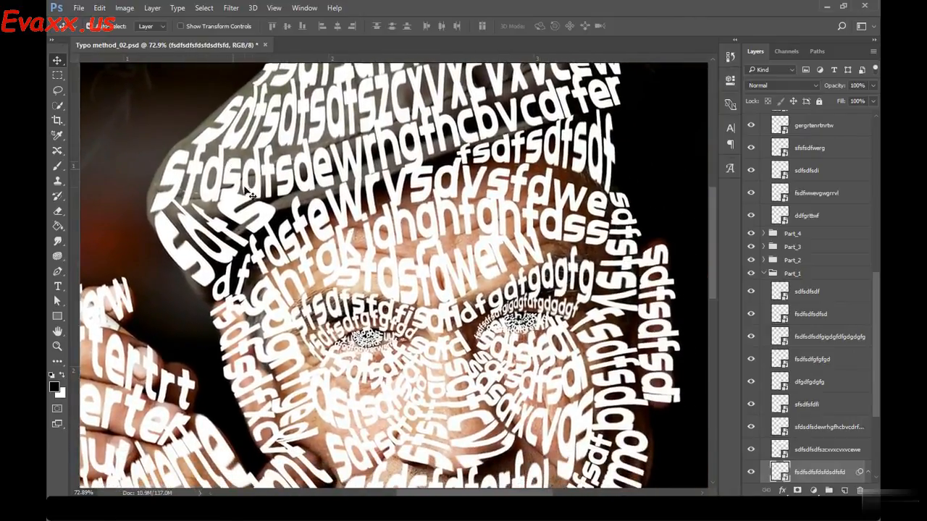
{"action": "scroll", "coordinate": [605, 265], "scroll_direction": "up", "scroll_amount": 3}
{"action": "scroll", "coordinate": [434, 255], "scroll_direction": "up", "scroll_amount": 3}
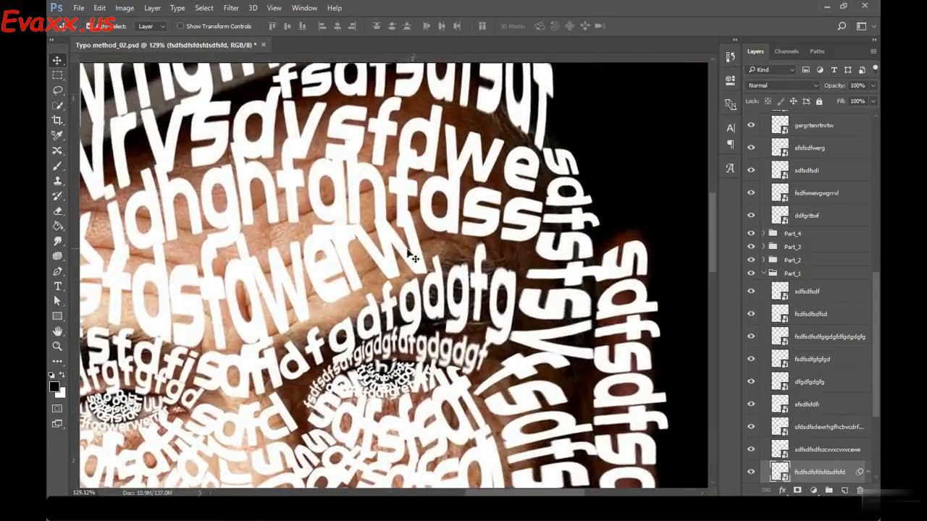
{"action": "left_click", "coordinate": [415, 246], "text": "ctrl"}
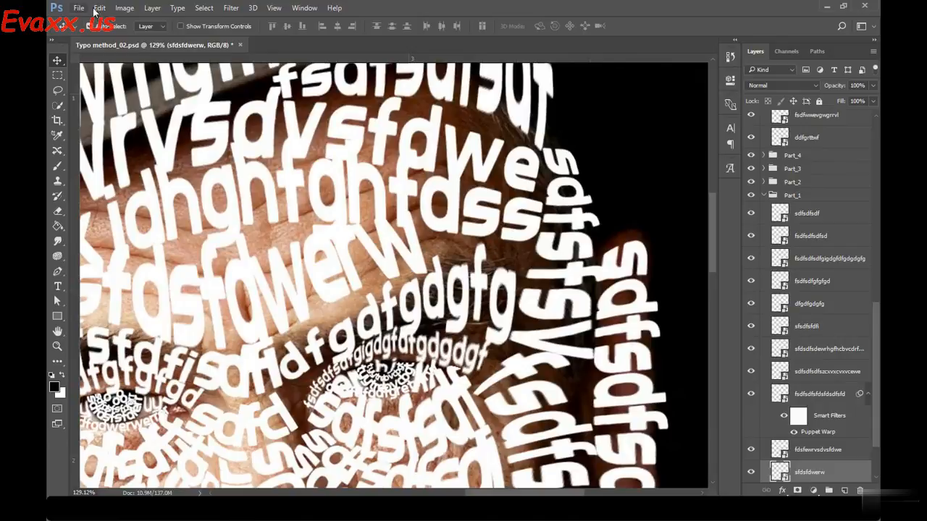
{"action": "left_click", "coordinate": [95, 8]}
{"action": "left_click", "coordinate": [163, 222]}
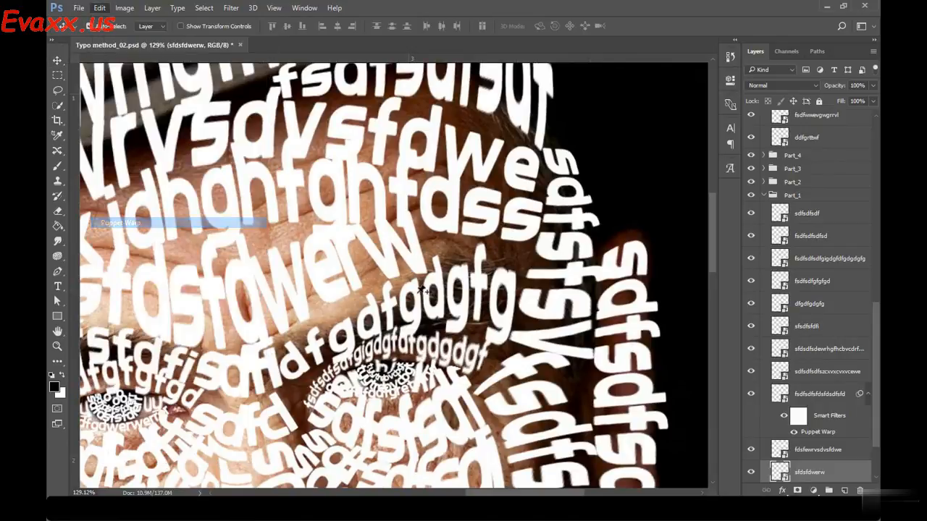
{"action": "scroll", "coordinate": [422, 290], "scroll_direction": "up", "scroll_amount": 3}
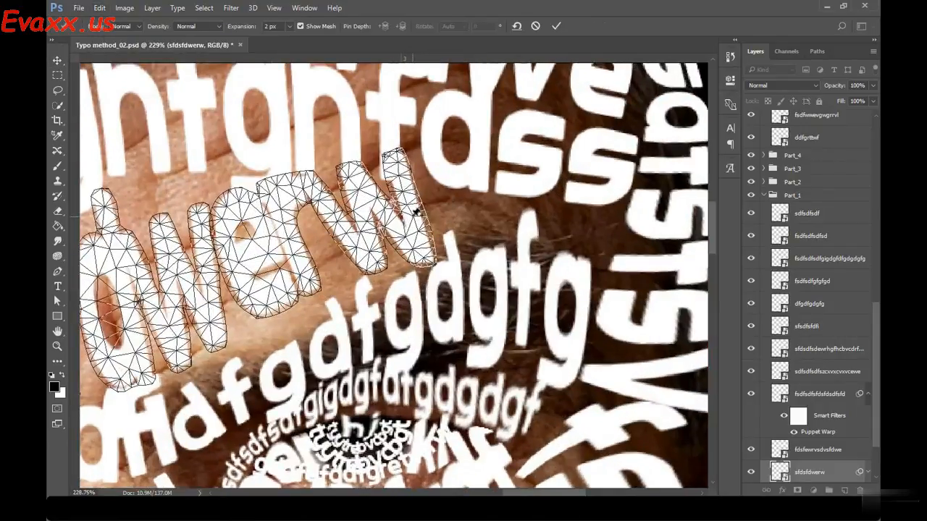
{"action": "left_click", "coordinate": [331, 219]}
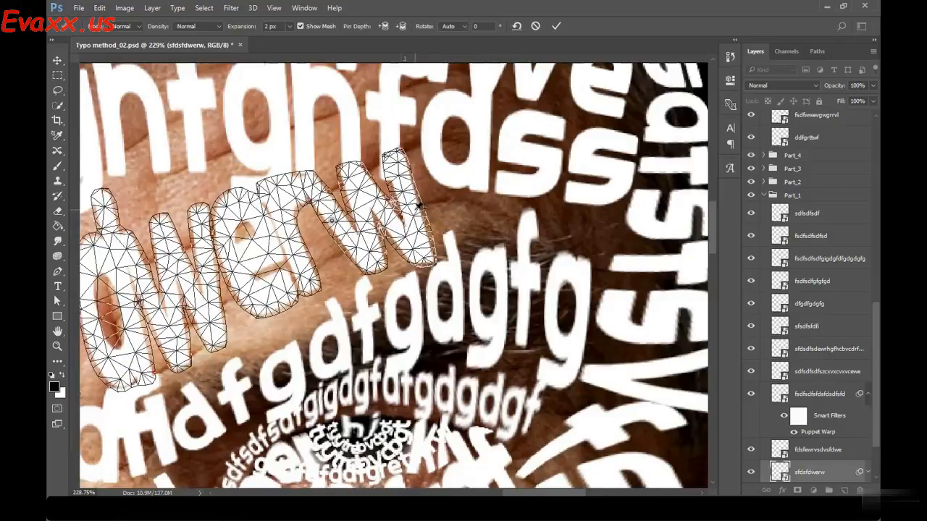
{"action": "left_click_drag", "start_coordinate": [415, 210], "coordinate": [430, 207]}
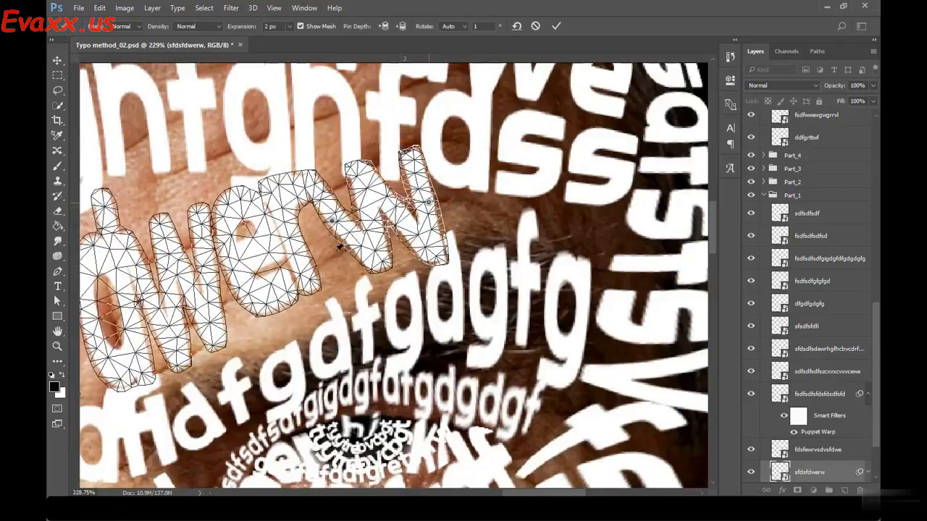
Stretch the "e" down toward the eyebrow row, extend the final "w" upward, and apply the warp
{"action": "left_click", "coordinate": [232, 264]}
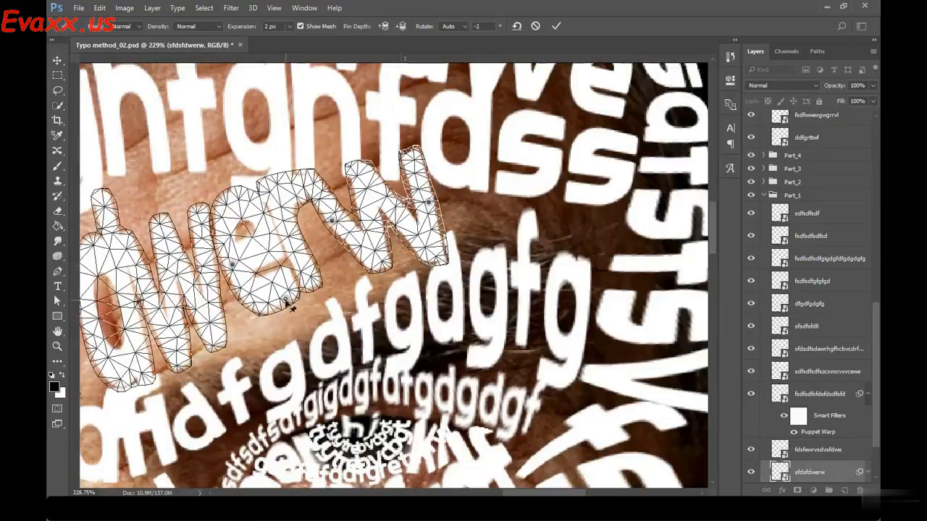
{"action": "left_click_drag", "start_coordinate": [290, 307], "coordinate": [292, 316]}
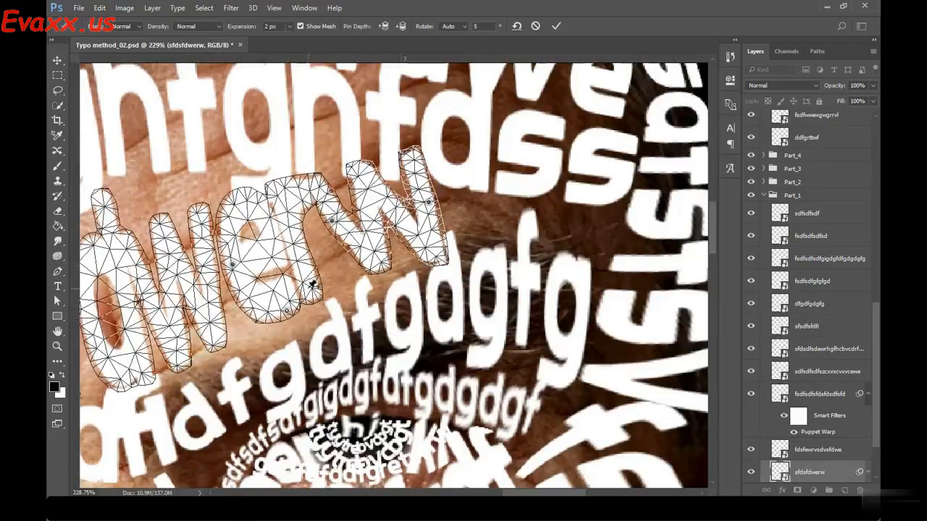
{"action": "left_click", "coordinate": [377, 262]}
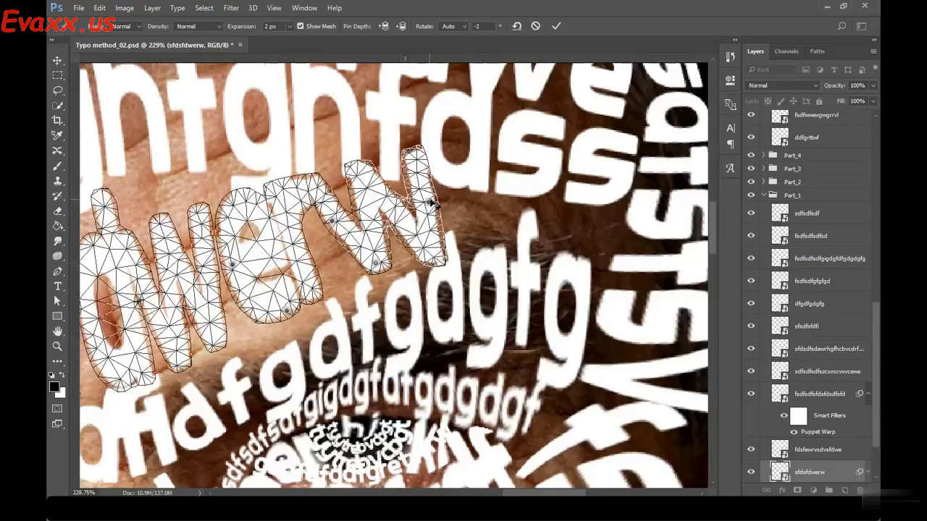
{"action": "left_click_drag", "start_coordinate": [432, 205], "coordinate": [434, 187]}
{"action": "key", "text": "Return"}
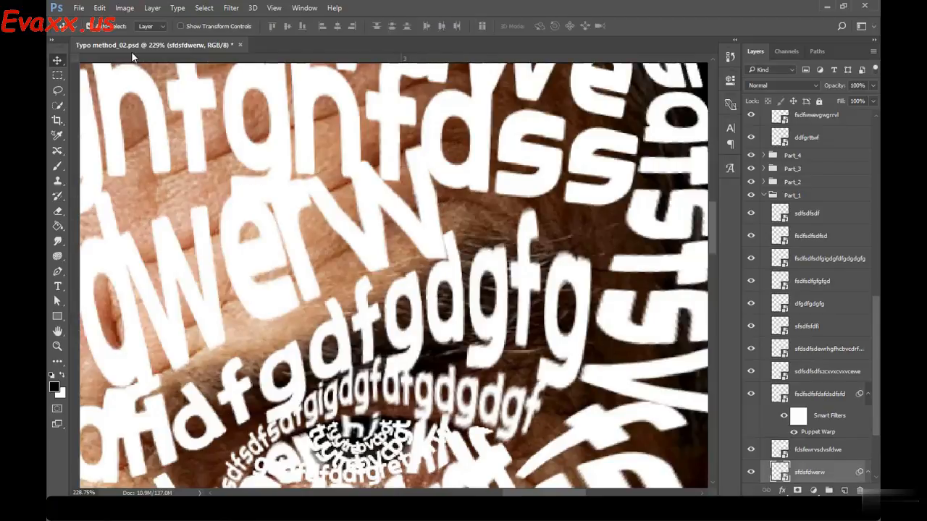
Puppet Warp the "dhfgkjdhghfghfdss" row, pinning the letters around its last "d" and stretching that "d" down into the gap below
{"action": "left_click", "coordinate": [99, 8]}
{"action": "left_click", "coordinate": [144, 227]}
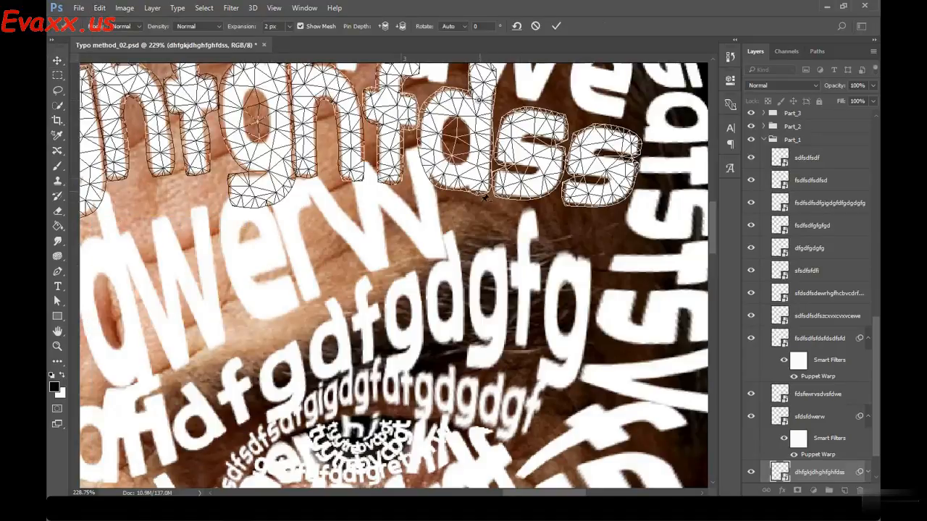
{"action": "left_click", "coordinate": [403, 114]}
{"action": "left_click", "coordinate": [508, 128]}
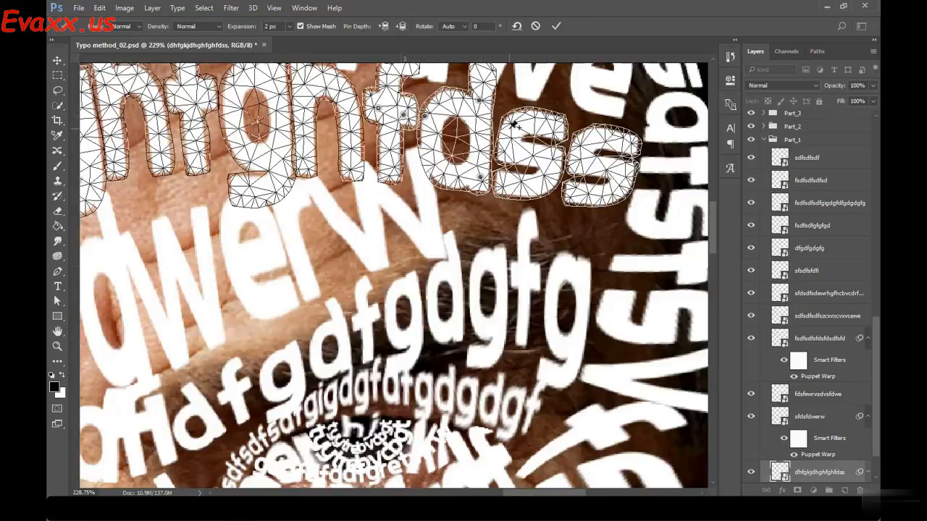
{"action": "left_click", "coordinate": [547, 167]}
{"action": "left_click", "coordinate": [548, 124]}
{"action": "left_click_drag", "start_coordinate": [482, 177], "coordinate": [457, 207]}
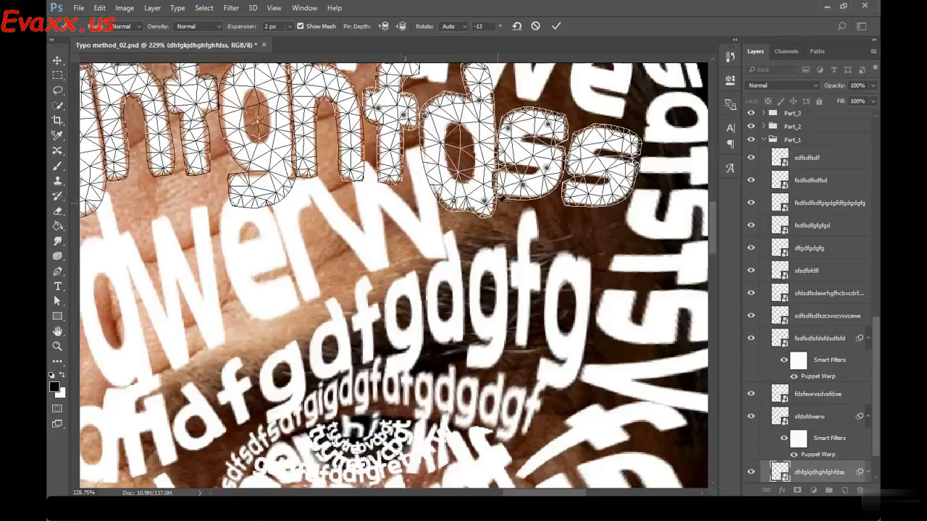
{"action": "key", "text": "Return"}
Puppet Warp the "dfgdfgdgfg" eyebrow row, stretching the second-to-last "g" upward and the final "g" up and down
{"action": "left_click", "coordinate": [484, 313], "text": "ctrl"}
{"action": "left_click", "coordinate": [99, 7]}
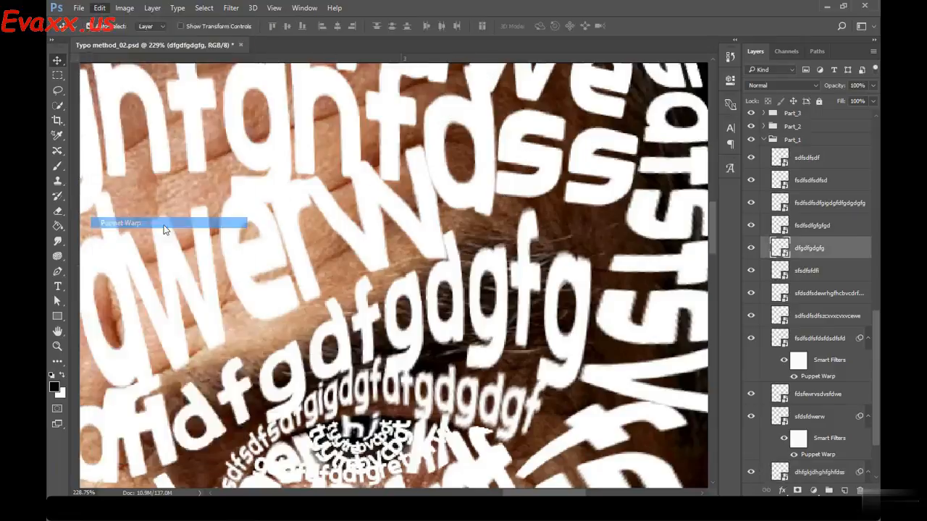
{"action": "left_click", "coordinate": [138, 218]}
{"action": "left_click_drag", "start_coordinate": [492, 254], "coordinate": [477, 230]}
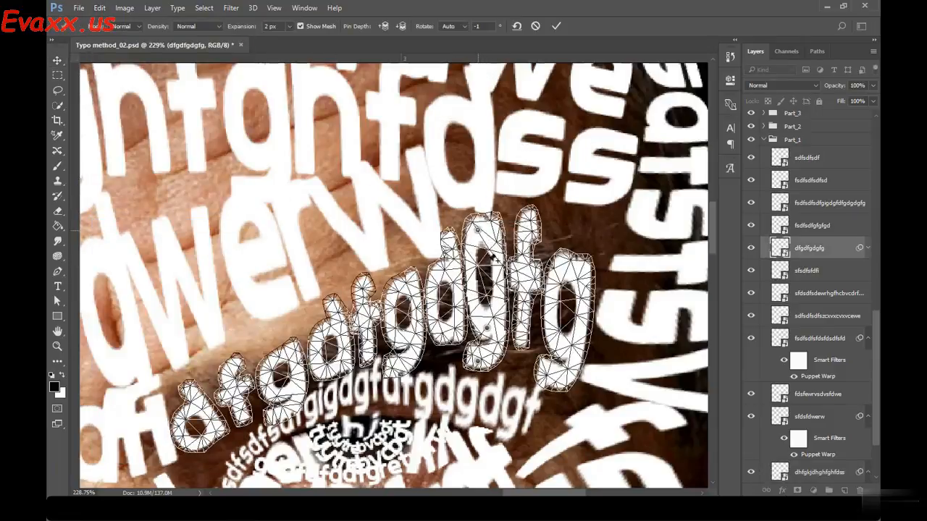
{"action": "left_click_drag", "start_coordinate": [582, 266], "coordinate": [587, 236]}
{"action": "left_click_drag", "start_coordinate": [569, 347], "coordinate": [567, 365]}
{"action": "key", "text": "Return"}
{"action": "scroll", "coordinate": [566, 369], "scroll_direction": "down", "scroll_amount": 5}
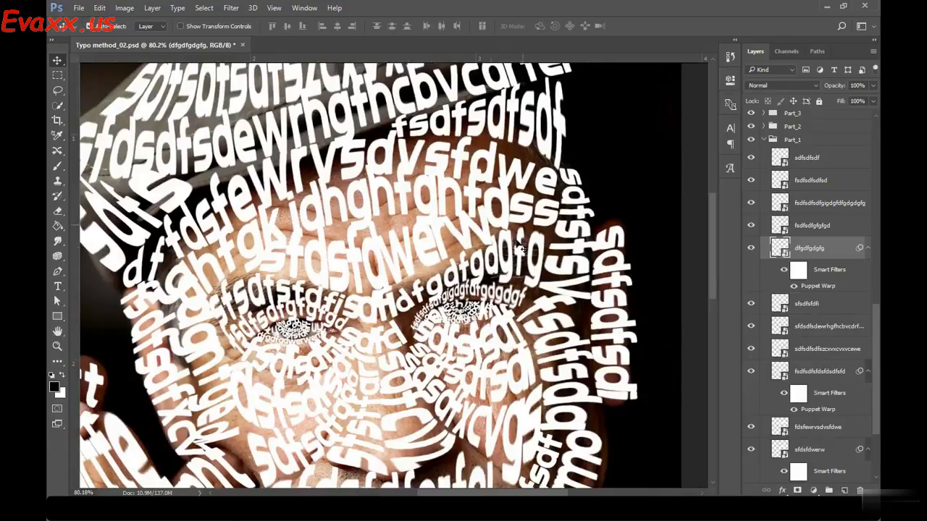
Reopen the Puppet Warp on the "sfdsfdwerw" forehead row, adjust its first "w" with pins, and apply the warp
{"action": "scroll", "coordinate": [529, 241], "scroll_direction": "up", "scroll_amount": 4}
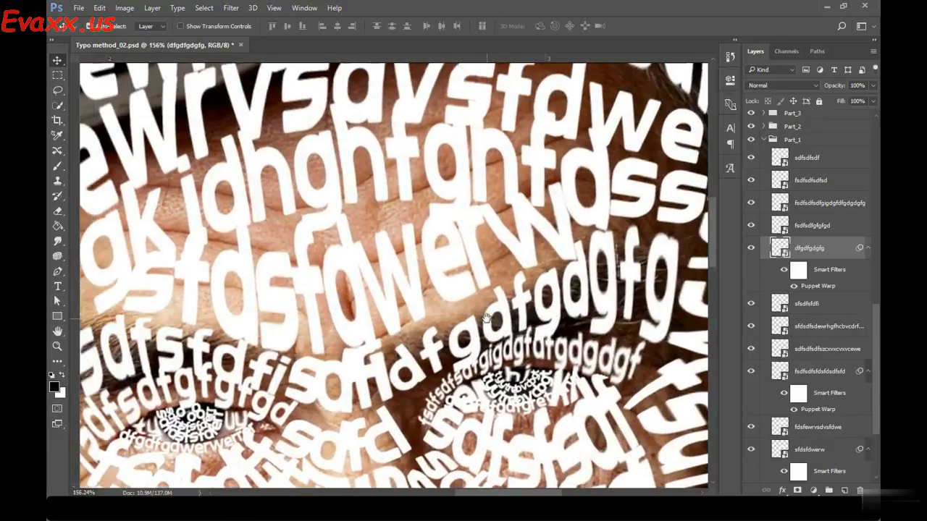
{"action": "left_click", "coordinate": [414, 270], "text": "ctrl"}
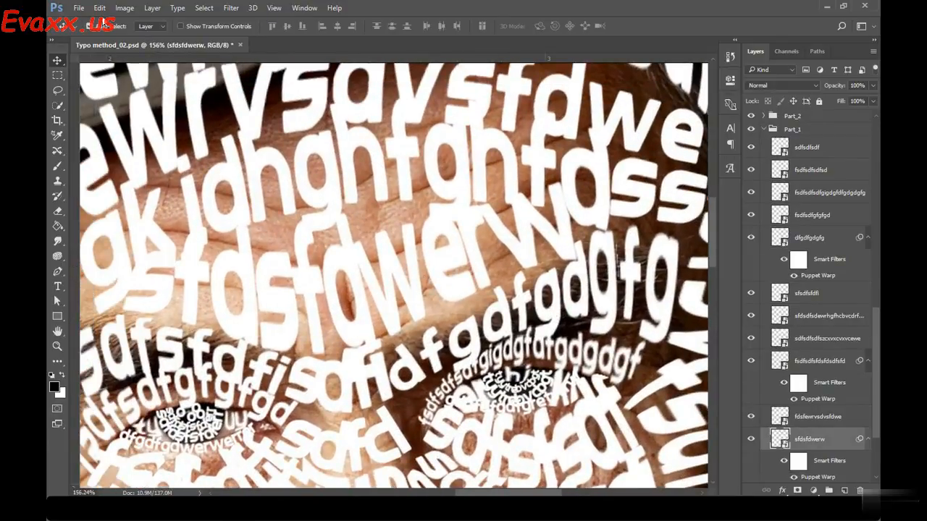
{"action": "left_click", "coordinate": [100, 8]}
{"action": "left_click", "coordinate": [121, 223]}
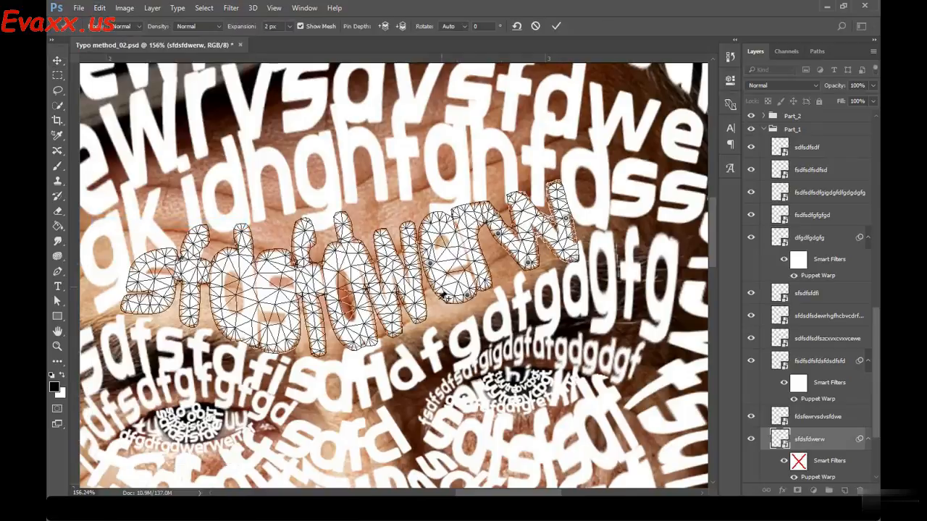
{"action": "left_click", "coordinate": [423, 311]}
{"action": "left_click_drag", "start_coordinate": [407, 226], "coordinate": [381, 221]}
{"action": "key", "text": "Return"}
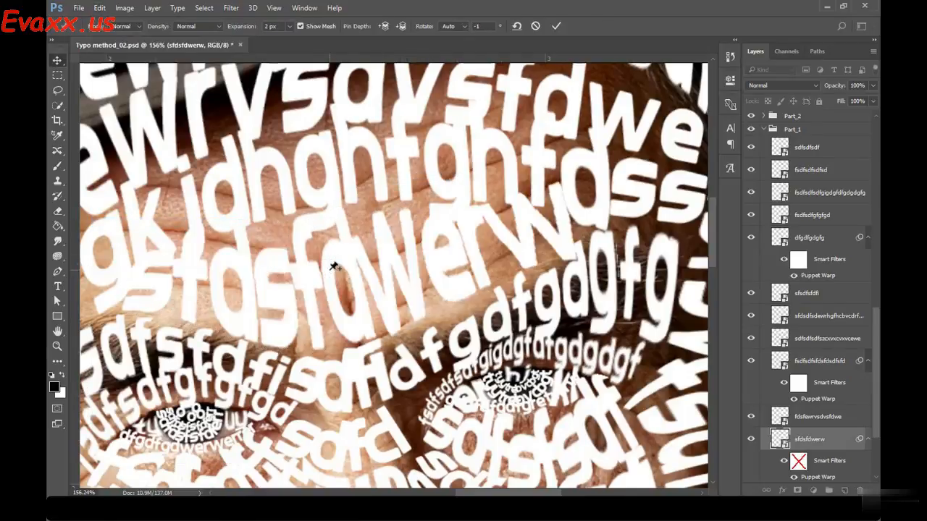
Start Puppet Warp on the "sdfsdfaaa" text beside the nose and place pins along its letters
{"action": "scroll", "coordinate": [329, 274], "scroll_direction": "down", "scroll_amount": 2}
{"action": "scroll", "coordinate": [329, 273], "scroll_direction": "down", "scroll_amount": 2}
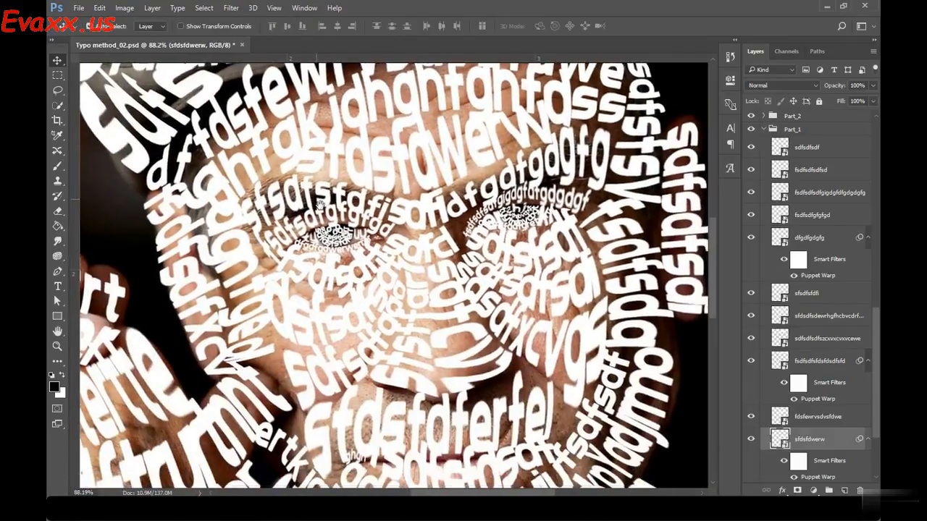
{"action": "scroll", "coordinate": [303, 276], "scroll_direction": "up", "scroll_amount": 3}
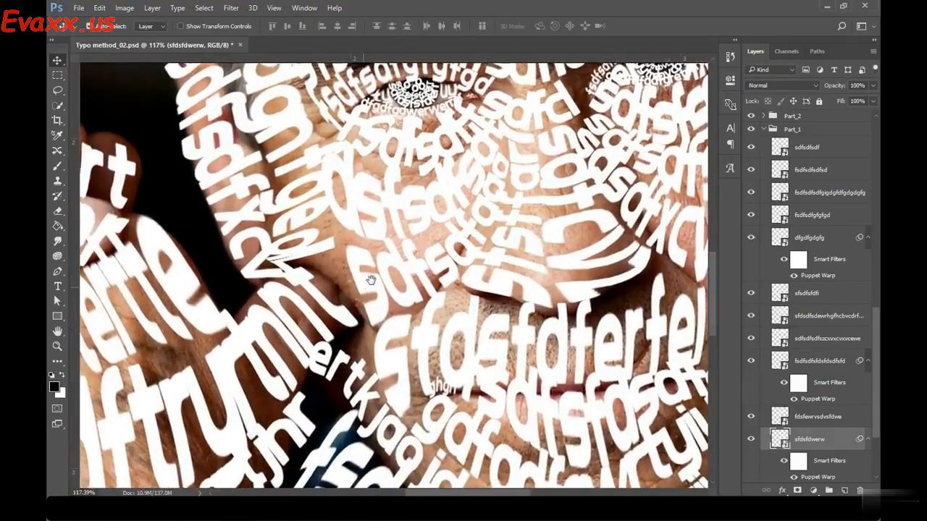
{"action": "left_click_drag", "start_coordinate": [370, 280], "coordinate": [368, 265]}
{"action": "left_click", "coordinate": [369, 262], "text": "ctrl"}
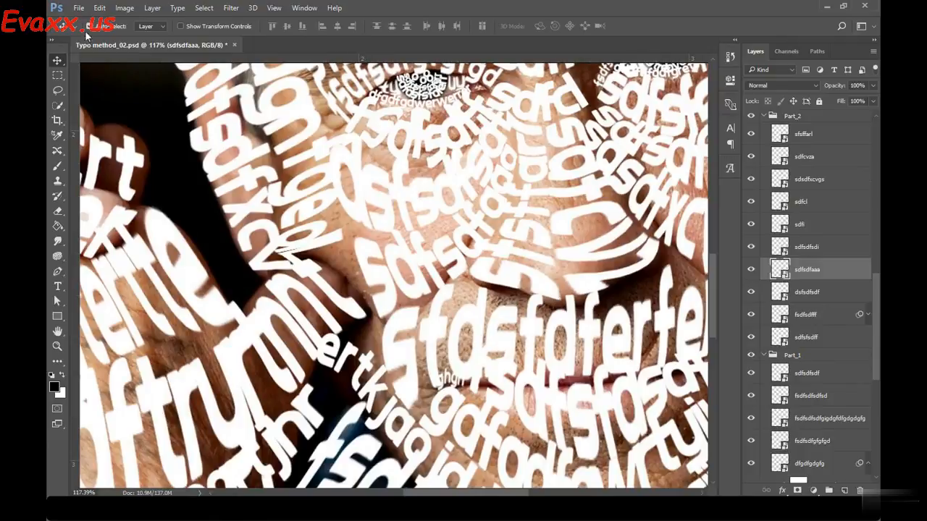
{"action": "left_click", "coordinate": [101, 8]}
{"action": "left_click", "coordinate": [171, 222]}
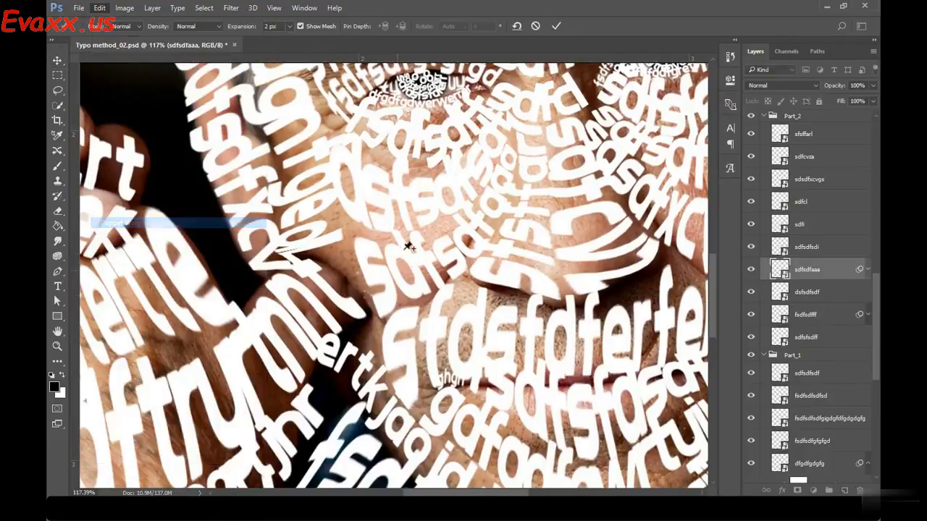
{"action": "left_click", "coordinate": [382, 307]}
{"action": "left_click", "coordinate": [422, 255]}
{"action": "left_click", "coordinate": [476, 230]}
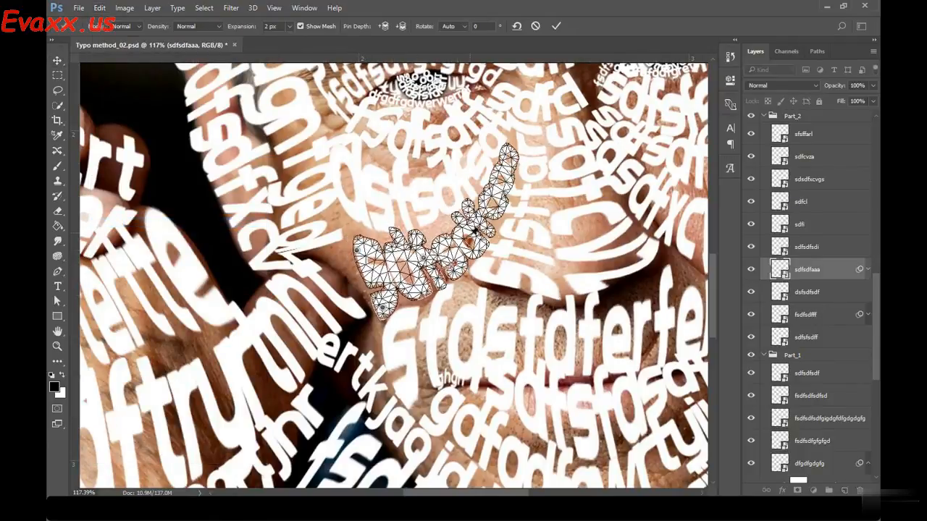
Stretch the first "s" of the "sdfsdfaaa" text outward to fill the bare cheek area and apply the warp
{"action": "left_click_drag", "start_coordinate": [356, 251], "coordinate": [352, 289]}
{"action": "left_click_drag", "start_coordinate": [374, 256], "coordinate": [367, 245]}
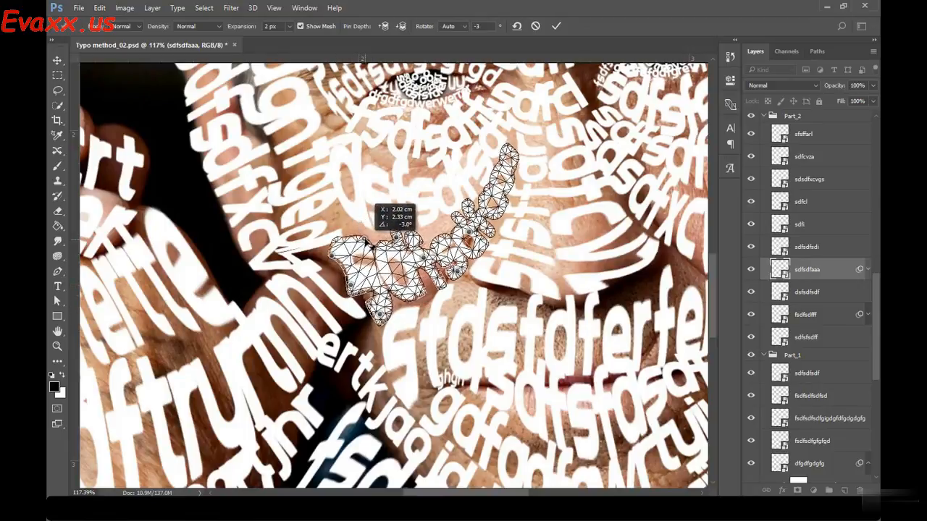
{"action": "key", "text": "Return"}
{"action": "scroll", "coordinate": [410, 292], "scroll_direction": "down", "scroll_amount": 8}
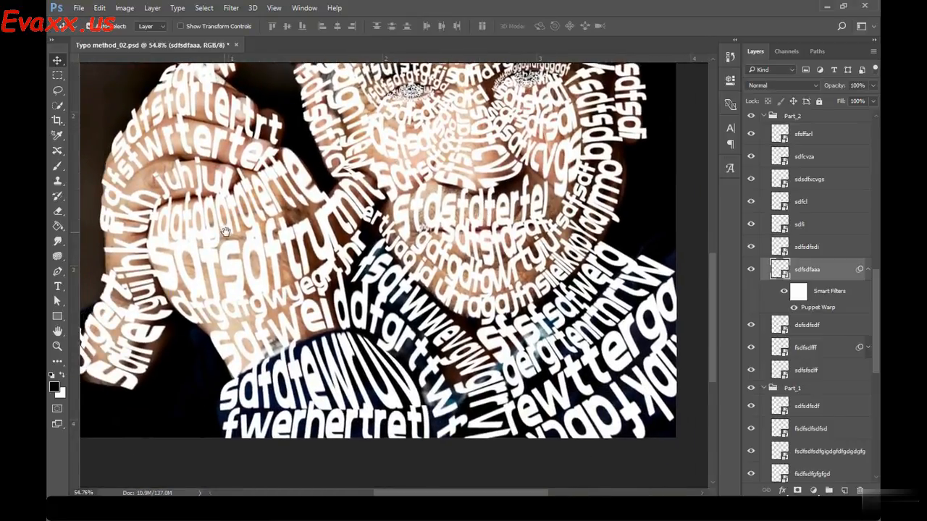
Puppet Warp the "sfdsfdferfei" row above the mouth, pulling the foot of its final "i" outward toward the cheek, and apply the warp
{"action": "scroll", "coordinate": [395, 248], "scroll_direction": "up", "scroll_amount": 3}
{"action": "scroll", "coordinate": [383, 252], "scroll_direction": "down", "scroll_amount": 3}
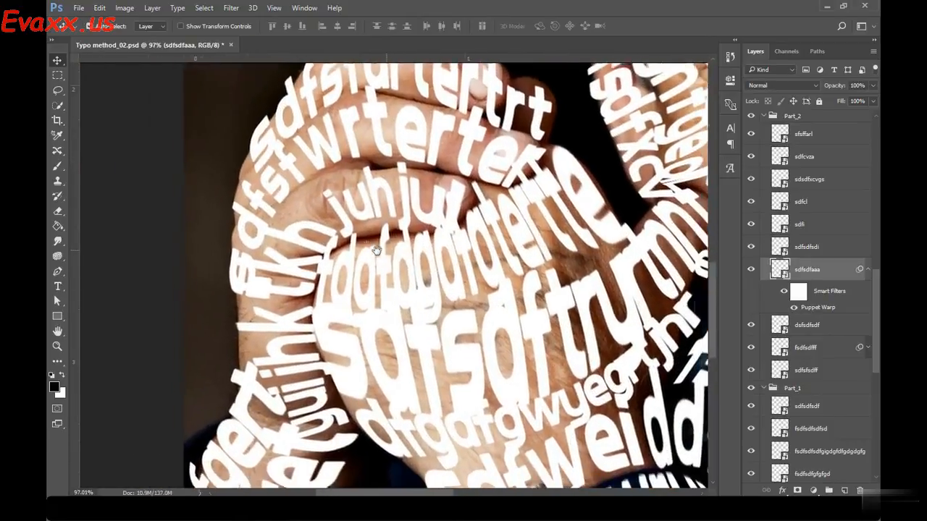
{"action": "scroll", "coordinate": [384, 268], "scroll_direction": "down", "scroll_amount": 2}
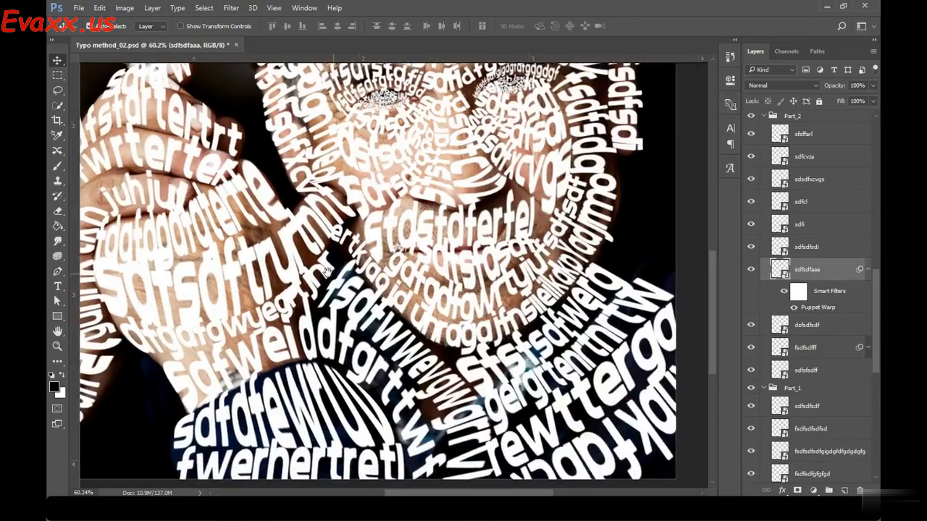
{"action": "scroll", "coordinate": [417, 293], "scroll_direction": "up", "scroll_amount": 4}
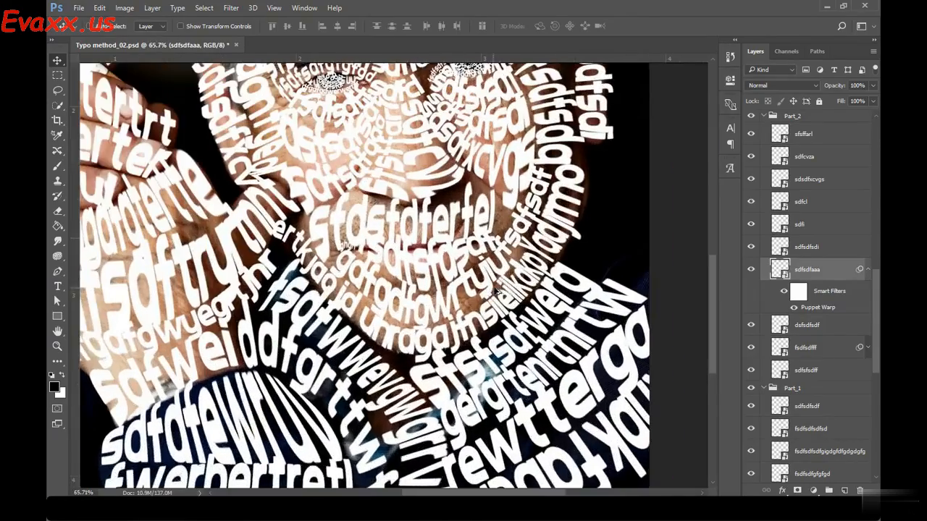
{"action": "scroll", "coordinate": [427, 290], "scroll_direction": "up", "scroll_amount": 2}
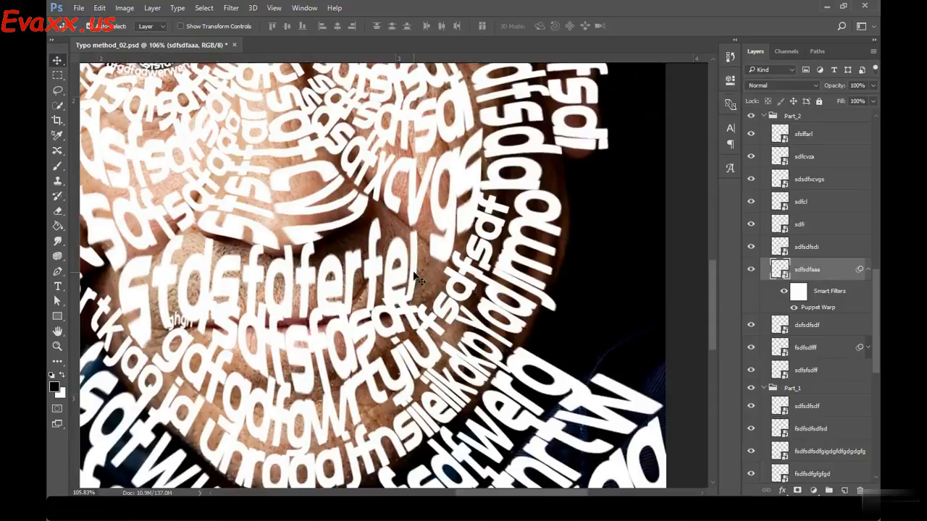
{"action": "left_click", "coordinate": [419, 279]}
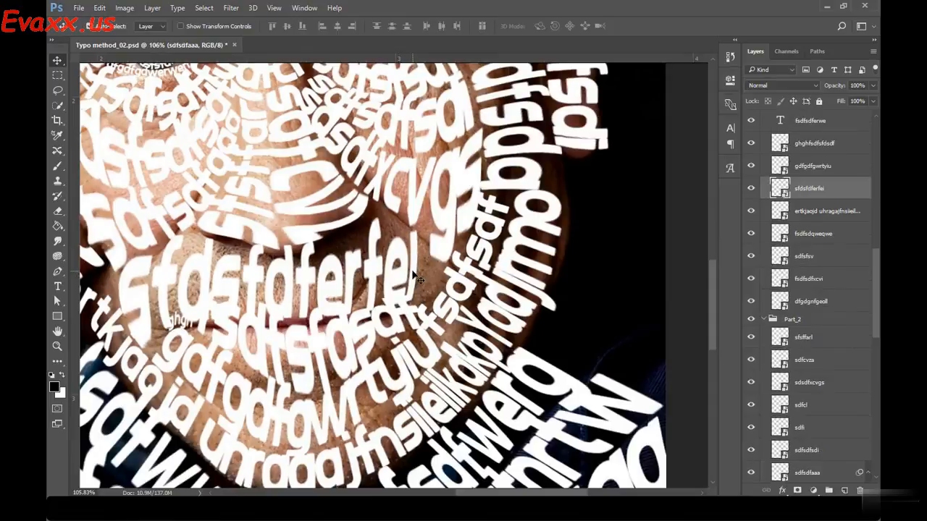
{"action": "left_click", "coordinate": [99, 8]}
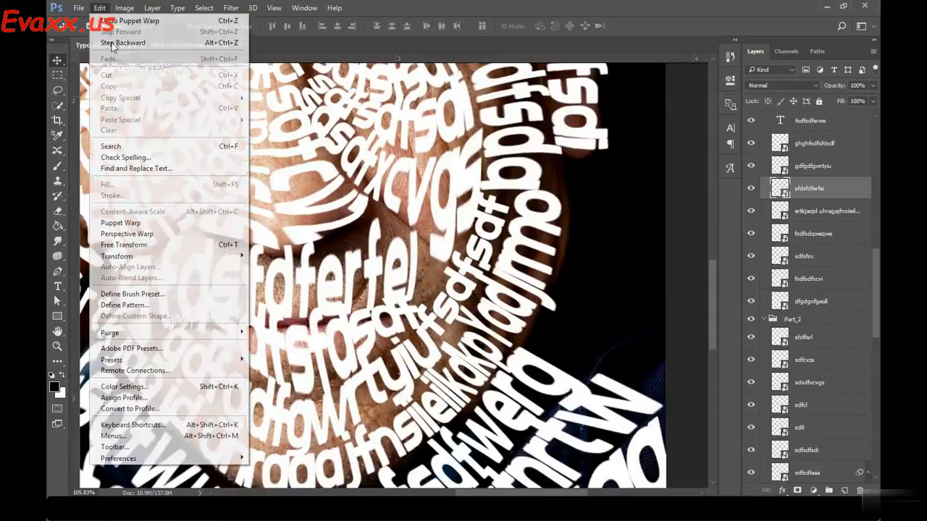
{"action": "left_click", "coordinate": [144, 223]}
{"action": "left_click", "coordinate": [383, 314]}
{"action": "left_click", "coordinate": [395, 282]}
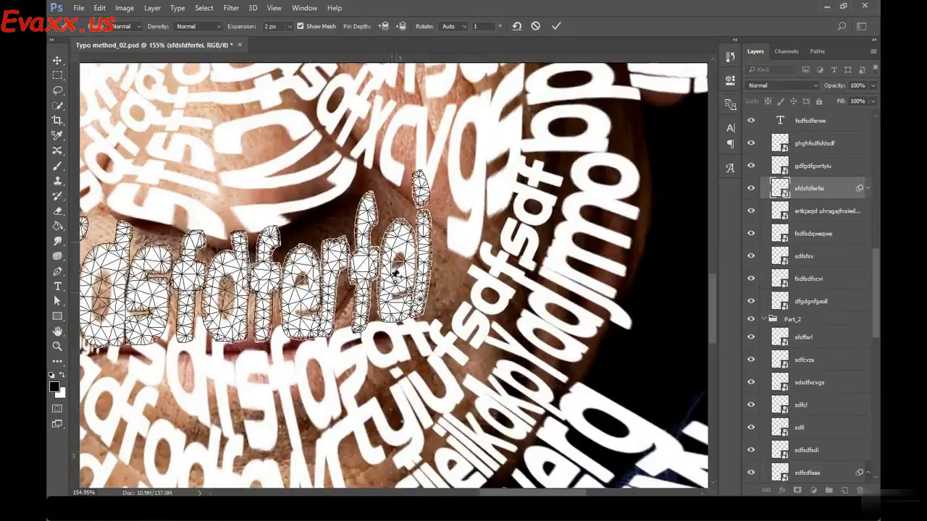
{"action": "left_click", "coordinate": [391, 242]}
{"action": "left_click", "coordinate": [417, 226]}
{"action": "left_click_drag", "start_coordinate": [421, 300], "coordinate": [432, 300]}
{"action": "key", "text": "Return"}
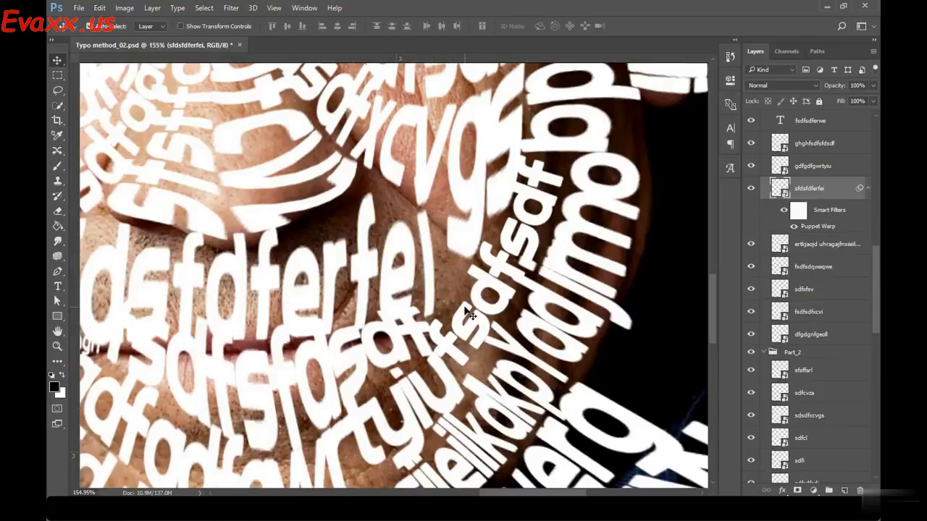
Rasterize the "fsdfsdferwe" text beside the mouth and Puppet Warp its first "f" upward into the bare cheek gap, applying the warp
{"action": "left_click", "coordinate": [810, 121]}
{"action": "left_click", "coordinate": [100, 8]}
{"action": "left_click", "coordinate": [181, 221]}
{"action": "left_click", "coordinate": [439, 205]}
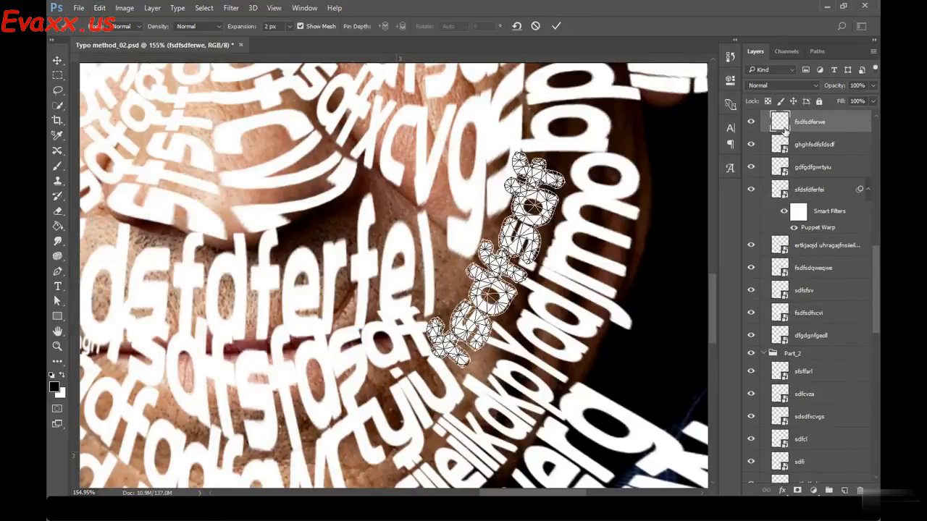
{"action": "left_click", "coordinate": [477, 339]}
{"action": "left_click", "coordinate": [483, 309]}
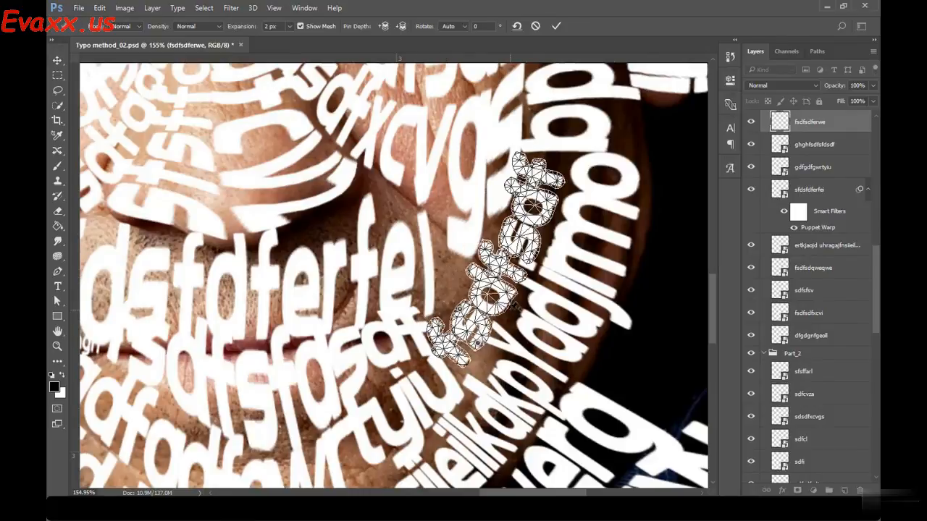
{"action": "left_click_drag", "start_coordinate": [476, 277], "coordinate": [521, 278]}
{"action": "left_click", "coordinate": [453, 357]}
{"action": "left_click", "coordinate": [436, 329]}
{"action": "left_click_drag", "start_coordinate": [436, 328], "coordinate": [443, 283]}
{"action": "key", "text": "Return"}
Puppet Warp the "sdsdfxcvgs" cheek text, pinning its last letters and pulling the "g" tail slightly toward the mouth, and apply the warp
{"action": "left_click", "coordinate": [809, 417]}
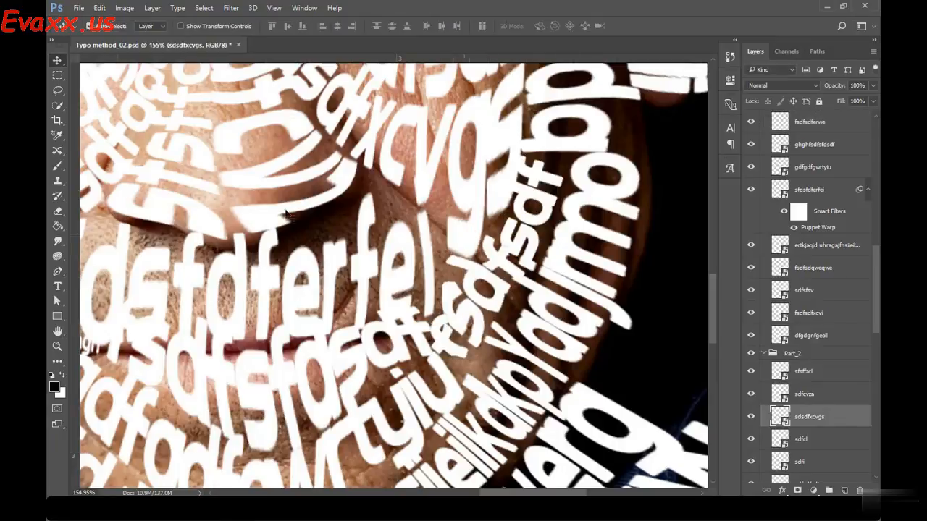
{"action": "left_click", "coordinate": [99, 7]}
{"action": "left_click", "coordinate": [125, 223]}
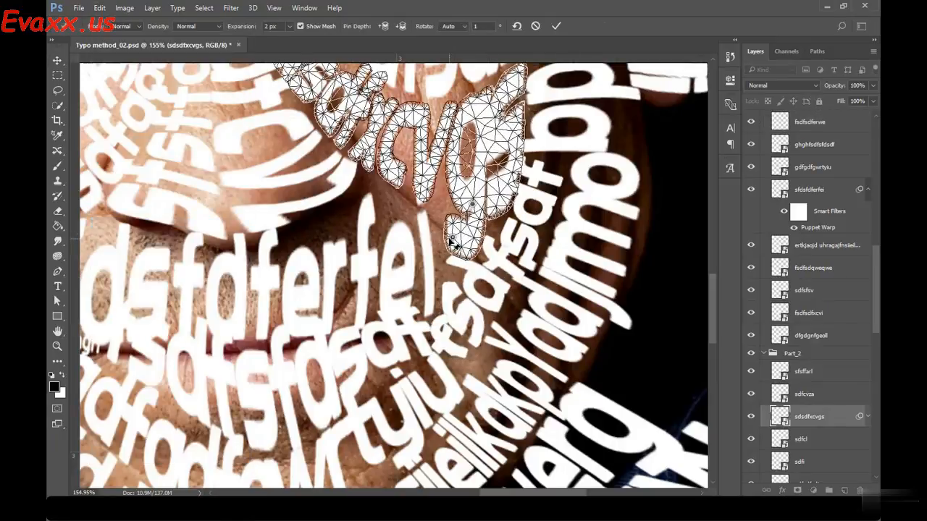
{"action": "left_click", "coordinate": [509, 133]}
{"action": "left_click", "coordinate": [509, 72]}
{"action": "left_click", "coordinate": [505, 202]}
{"action": "left_click_drag", "start_coordinate": [452, 237], "coordinate": [440, 231]}
{"action": "key", "text": "Return"}
Bring the whole portrait into view and deselect all layers
{"action": "scroll", "coordinate": [440, 253], "scroll_direction": "down", "scroll_amount": 5}
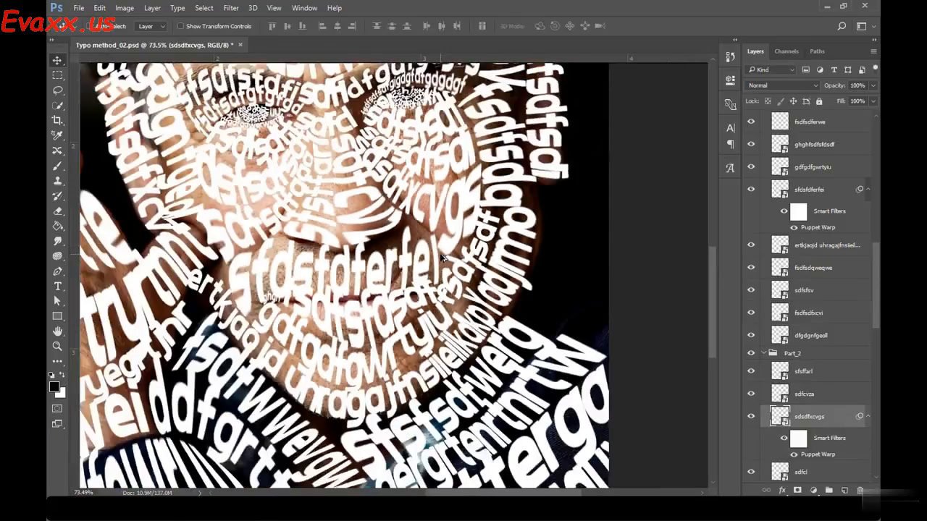
{"action": "scroll", "coordinate": [442, 258], "scroll_direction": "down", "scroll_amount": 3}
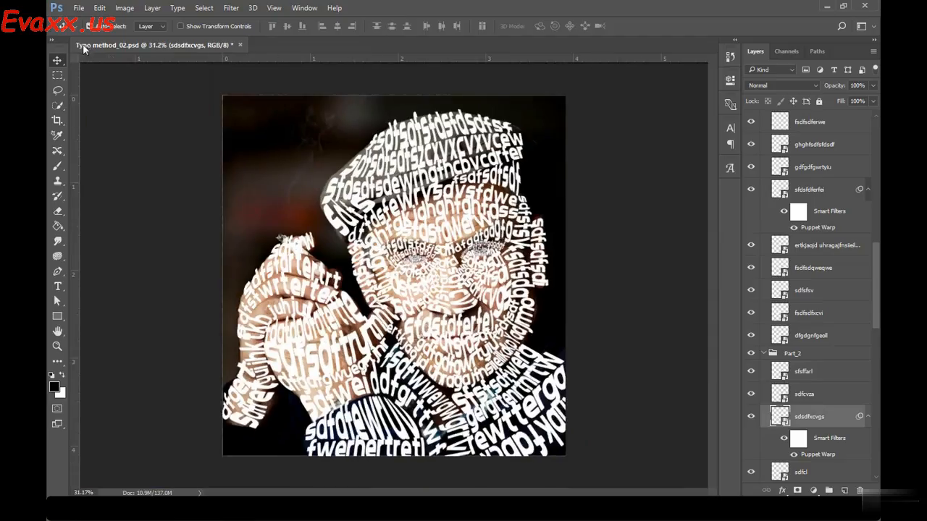
{"action": "left_click", "coordinate": [158, 114]}
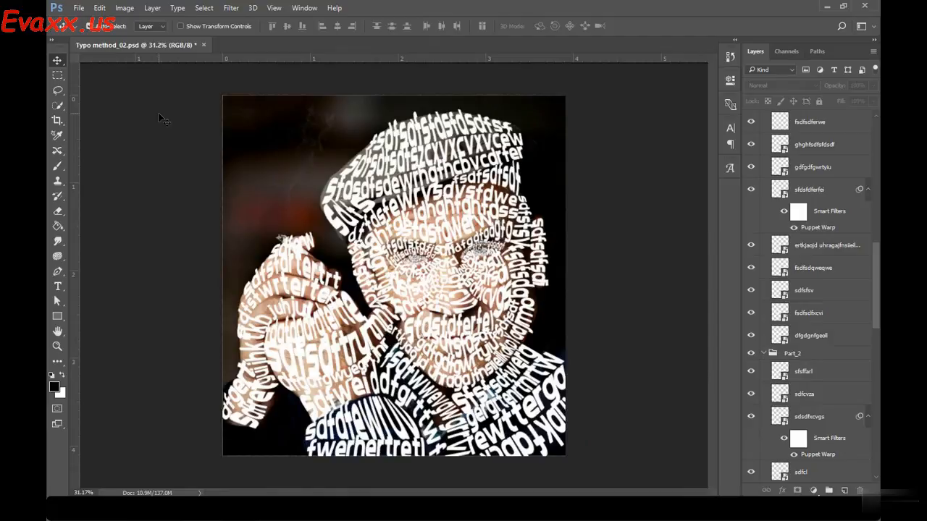